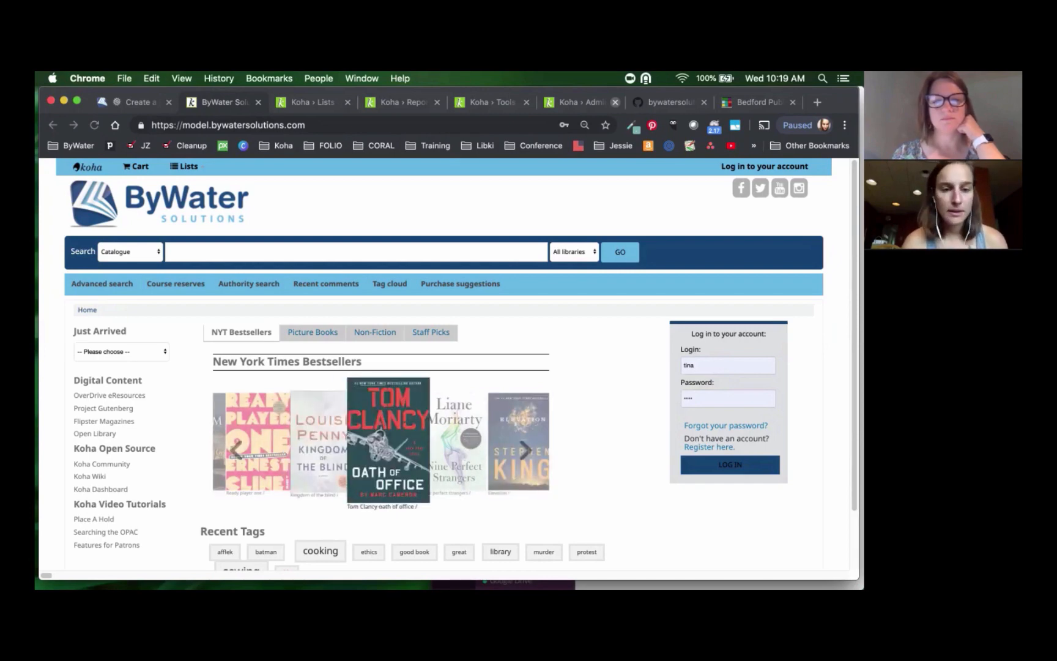
# - Examine the New at BPL book carousel on the Bedford Public Library catalog, and return to the ByWater catalog
pyautogui.click(758, 102)
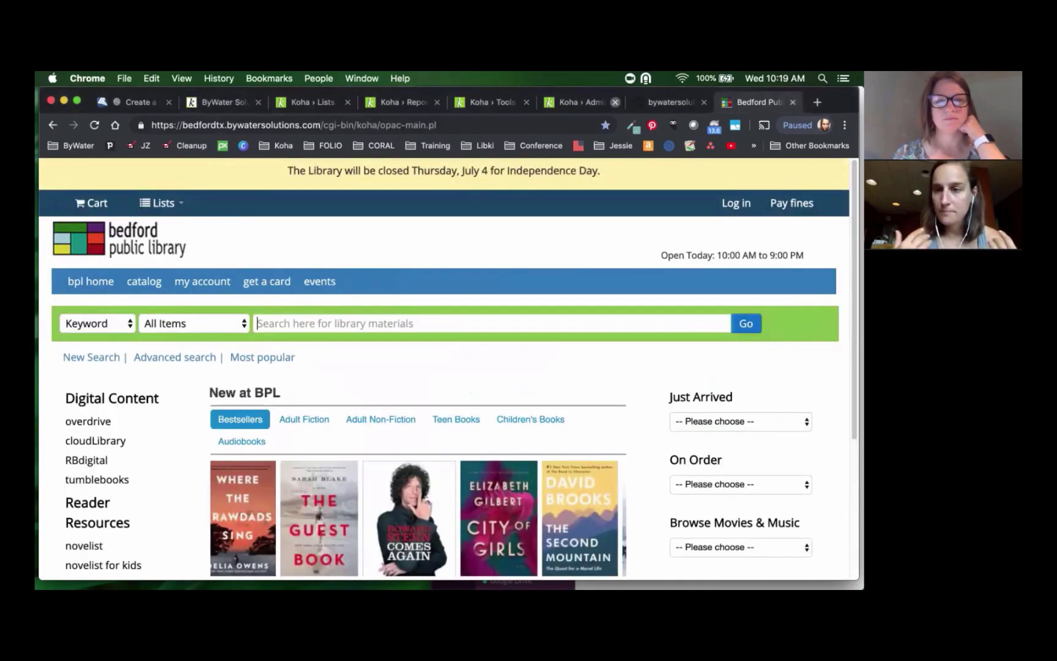
pyautogui.scroll(-3, 572, 305)
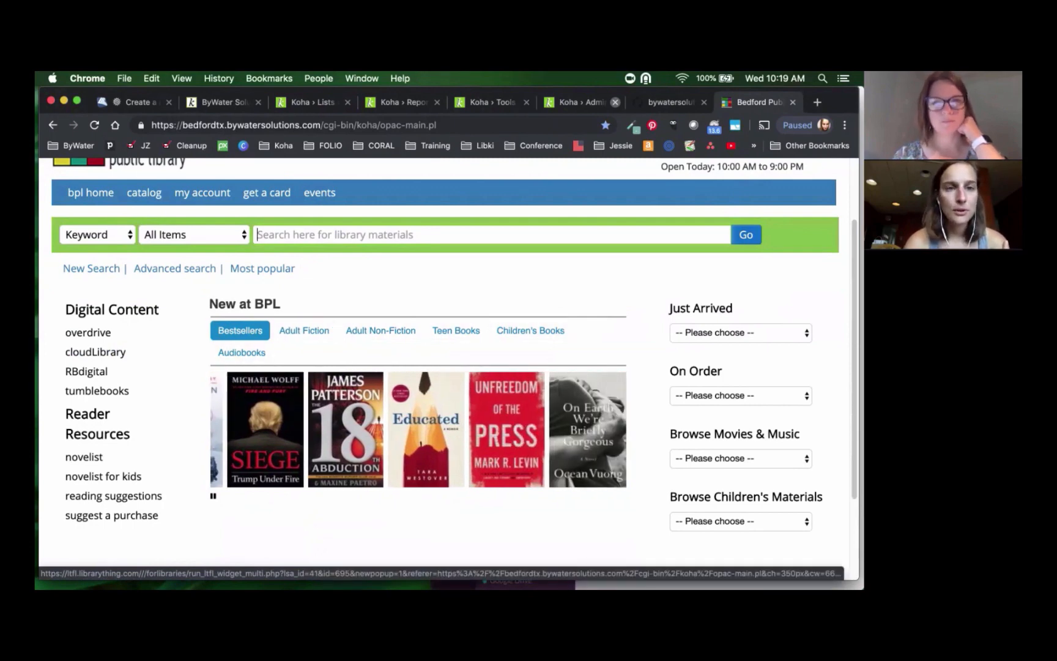
pyautogui.click(220, 102)
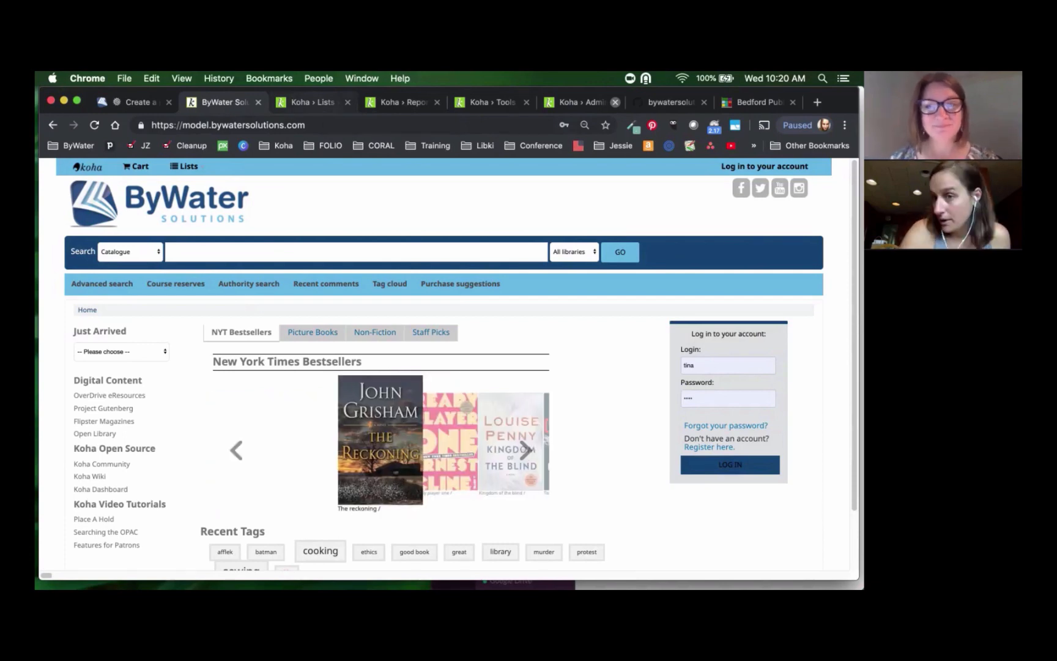
# - Create a public list named Summer Staff Picks in the staff client, sorted by title, with changes allowed from the owner only
pyautogui.click(313, 102)
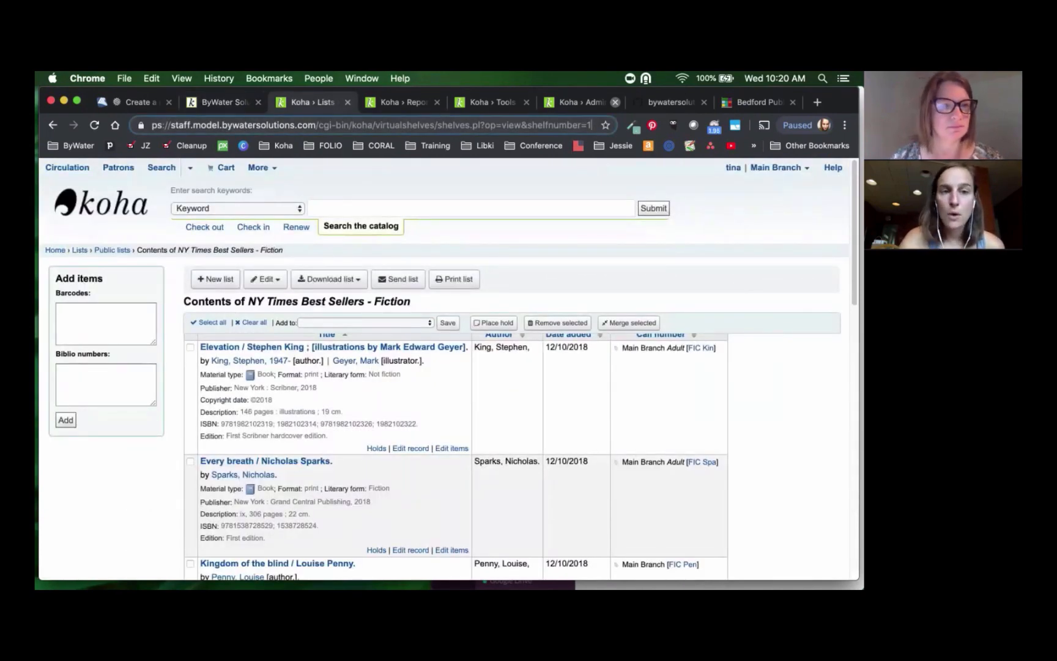
pyautogui.click(113, 250)
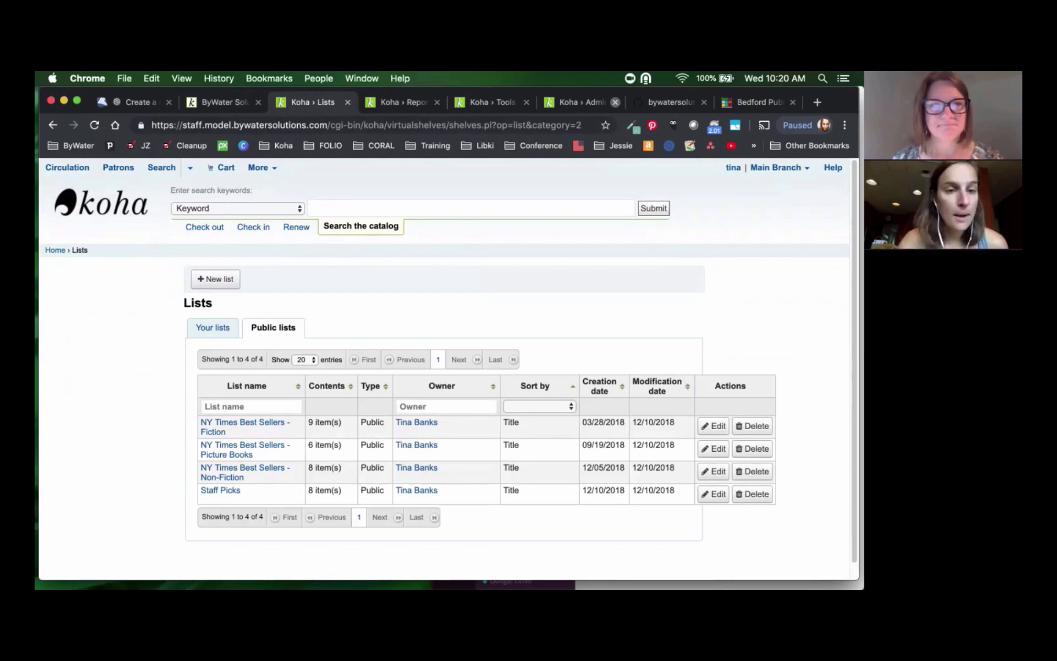
pyautogui.click(216, 279)
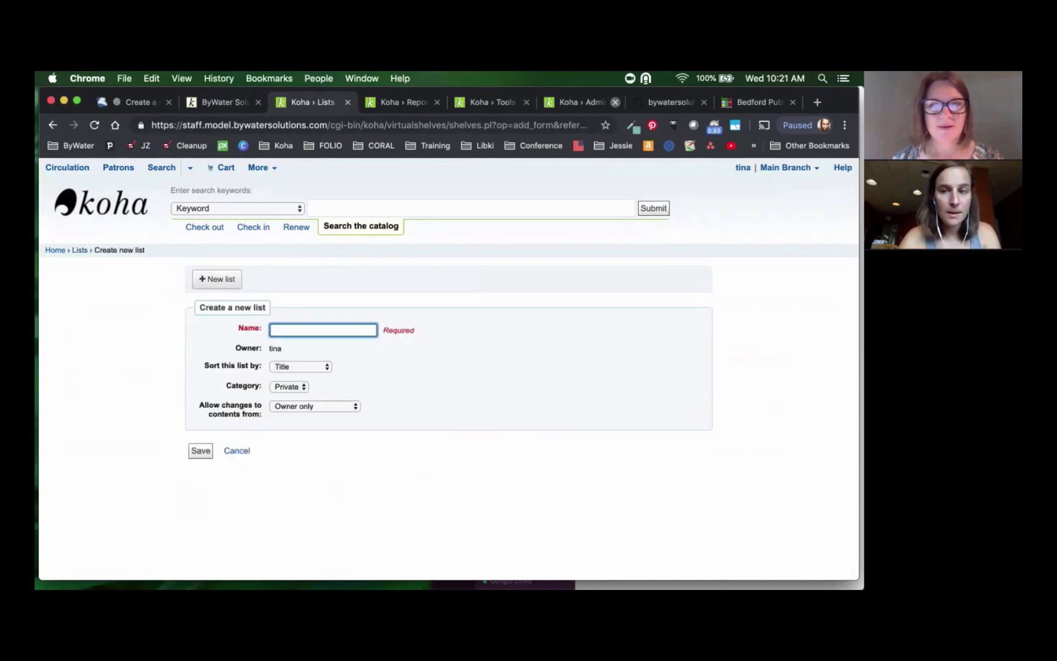
pyautogui.write('Summer')
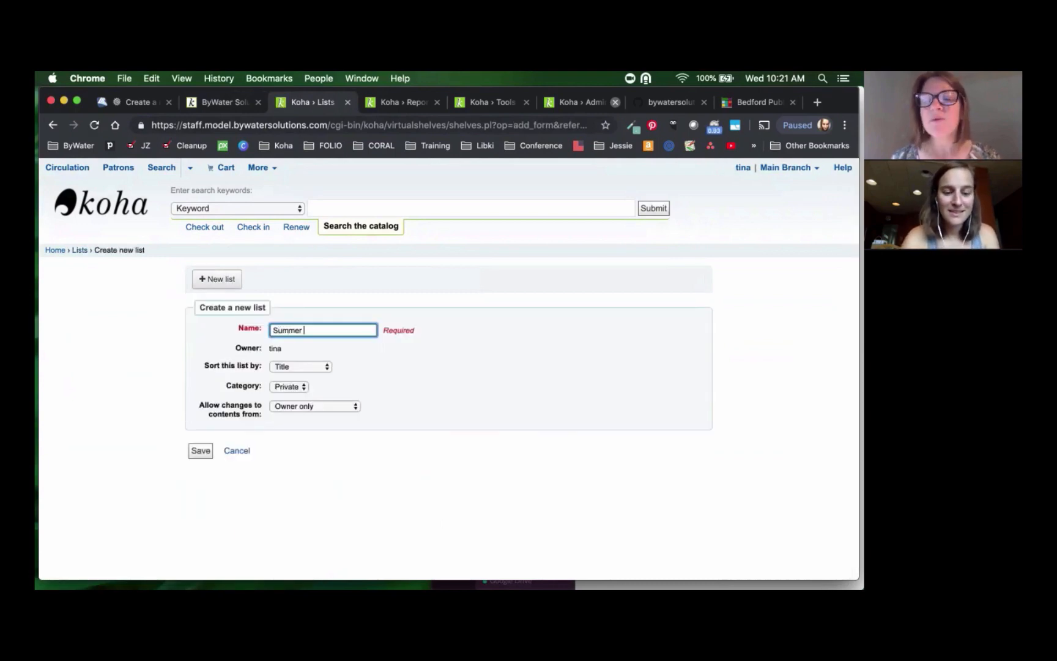
pyautogui.write(' Staff Picks')
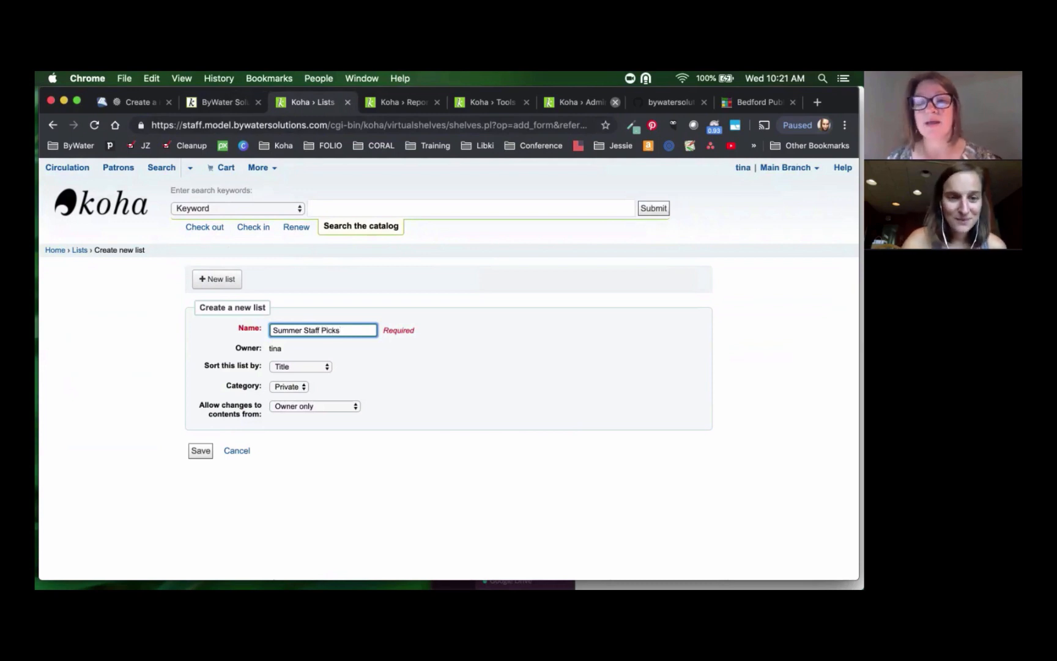
pyautogui.click(289, 386)
pyautogui.click(287, 395)
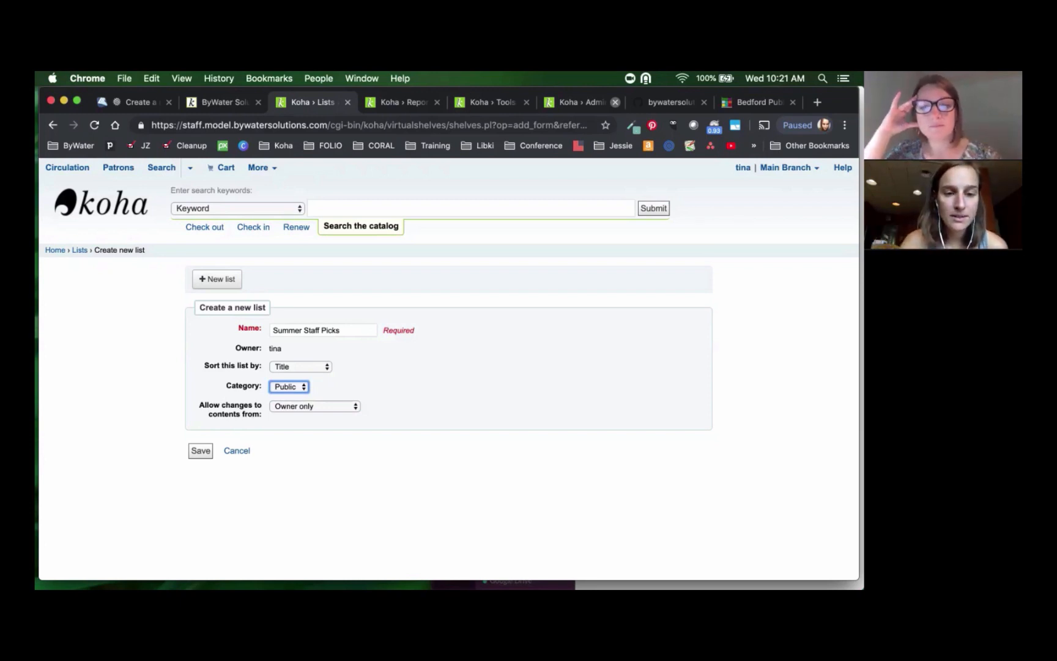
pyautogui.click(315, 406)
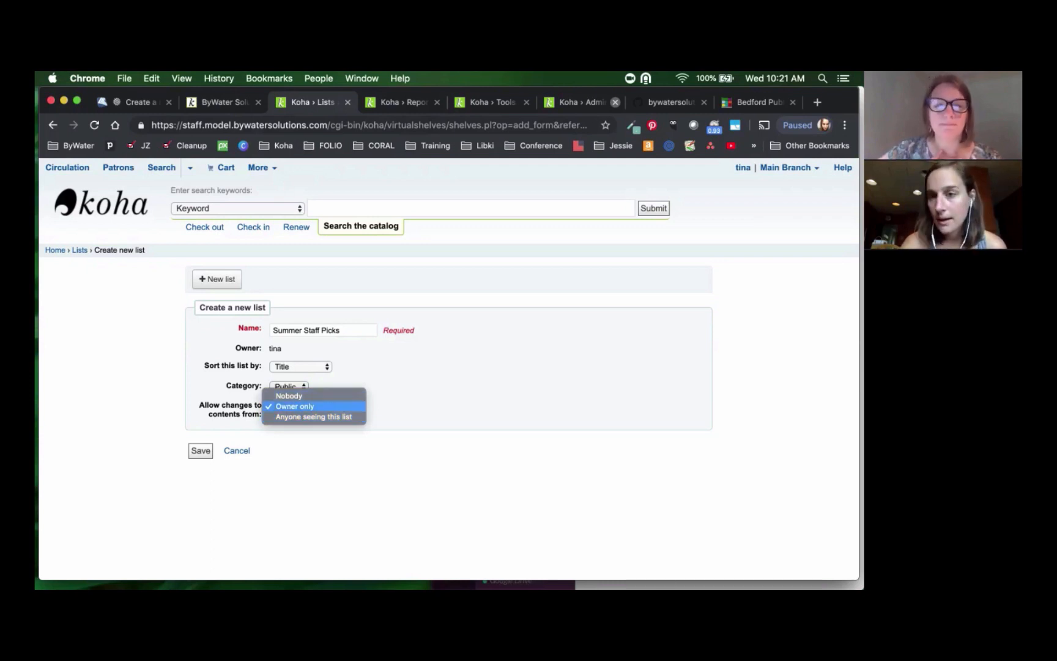
pyautogui.press('Escape')
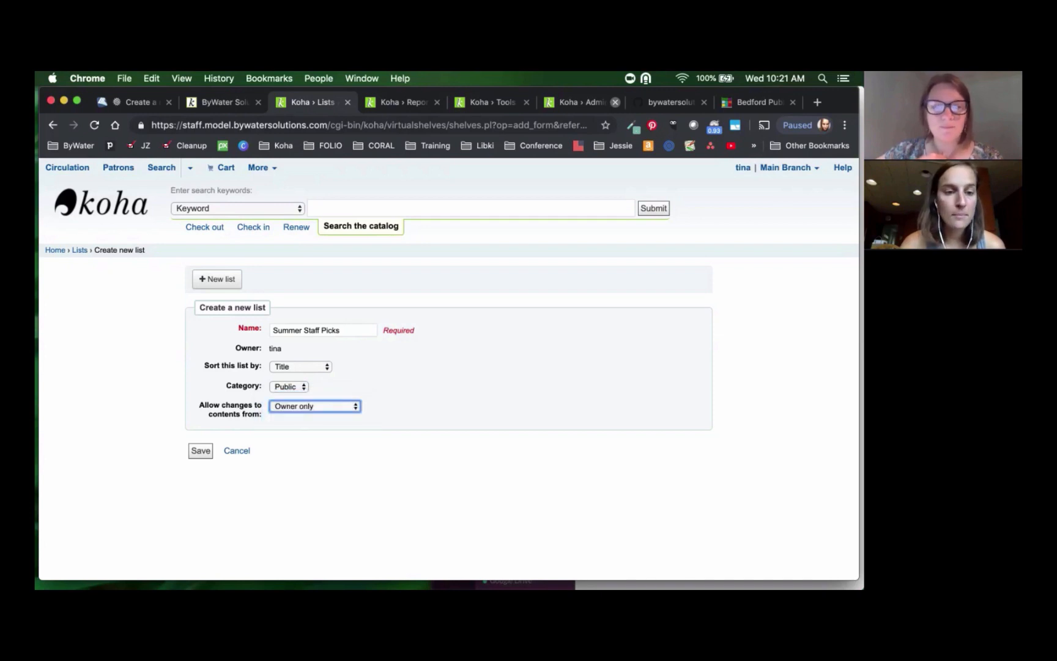
pyautogui.press('Tab')
pyautogui.press('Return')
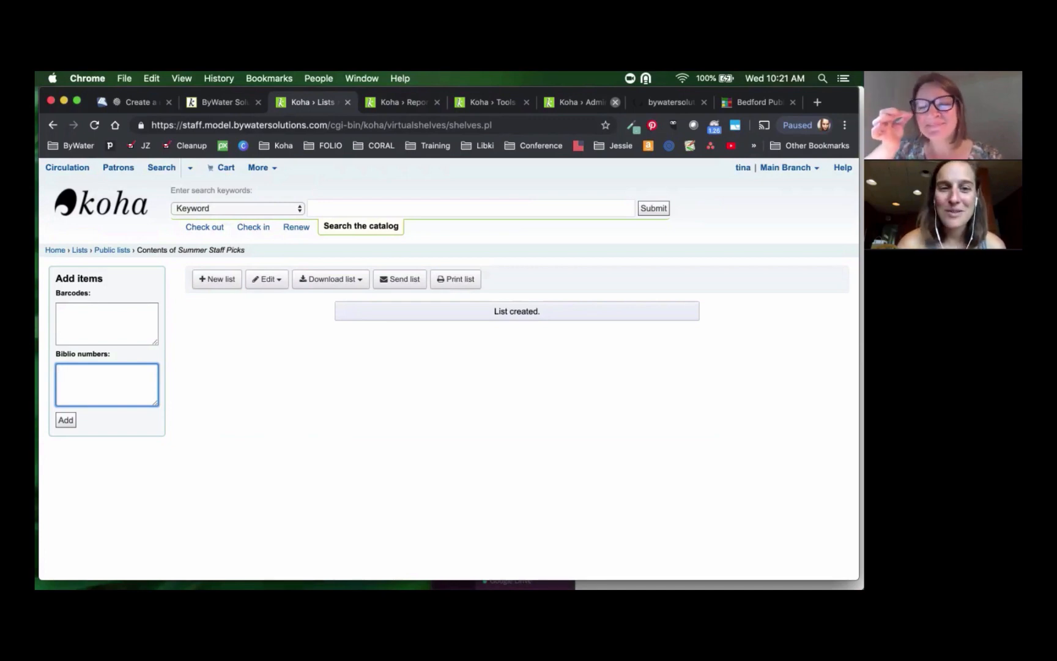
# - Search the staff catalog by keyword for "crazy rich asians"
pyautogui.click(392, 208)
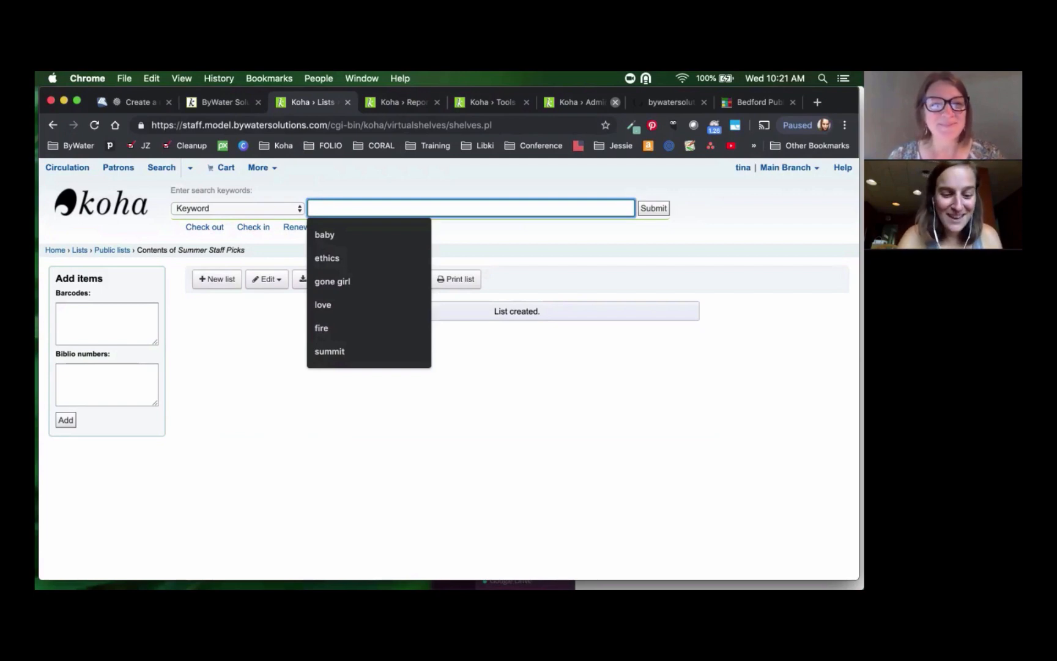
pyautogui.write('crazy ric')
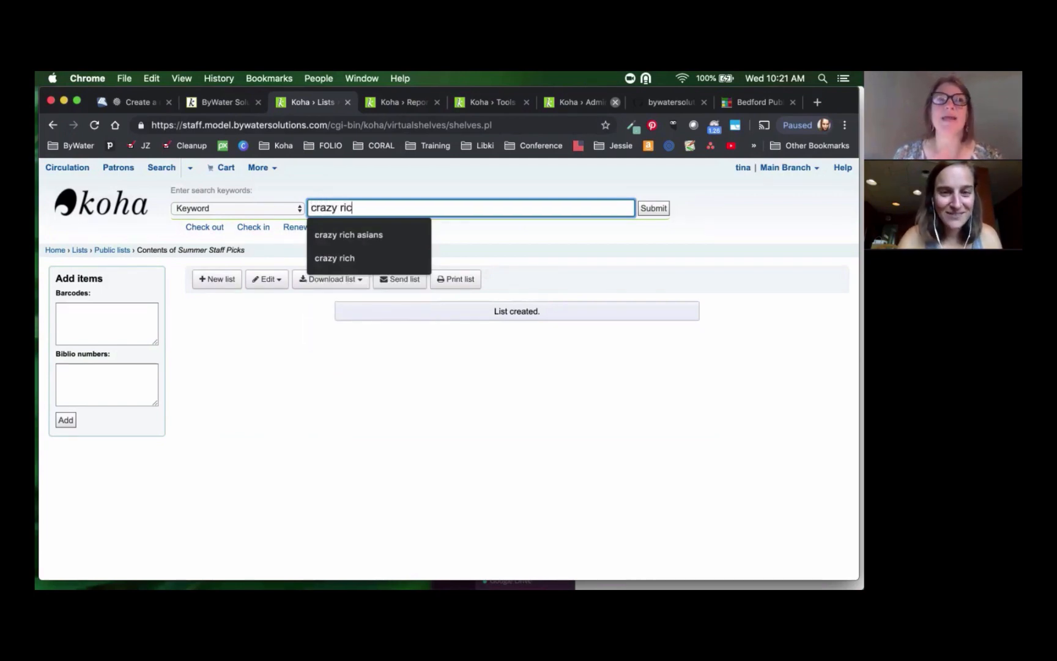
pyautogui.write('h asians')
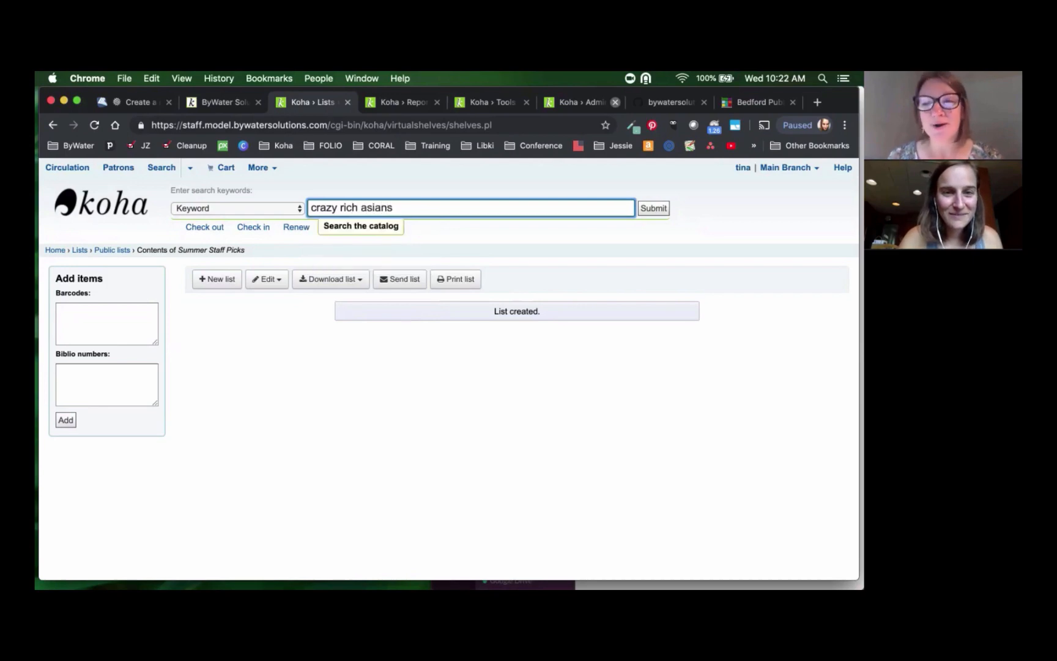
pyautogui.press('Return')
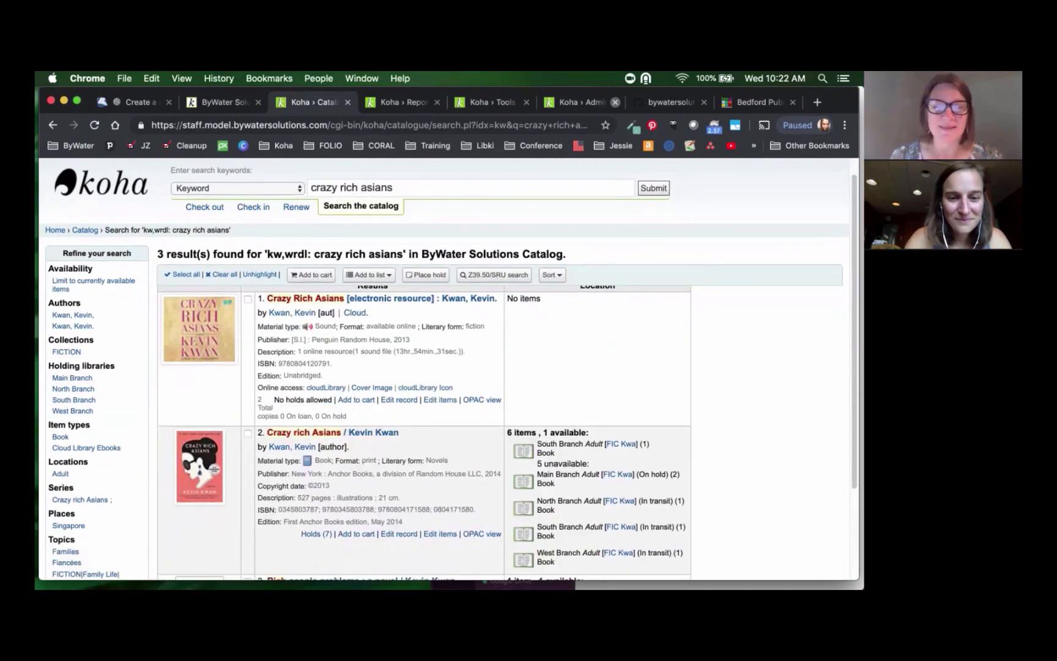
# - Add the print book Crazy Rich Asians from the search results to the Summer Staff Picks list
pyautogui.scroll(-1, 447, 370)
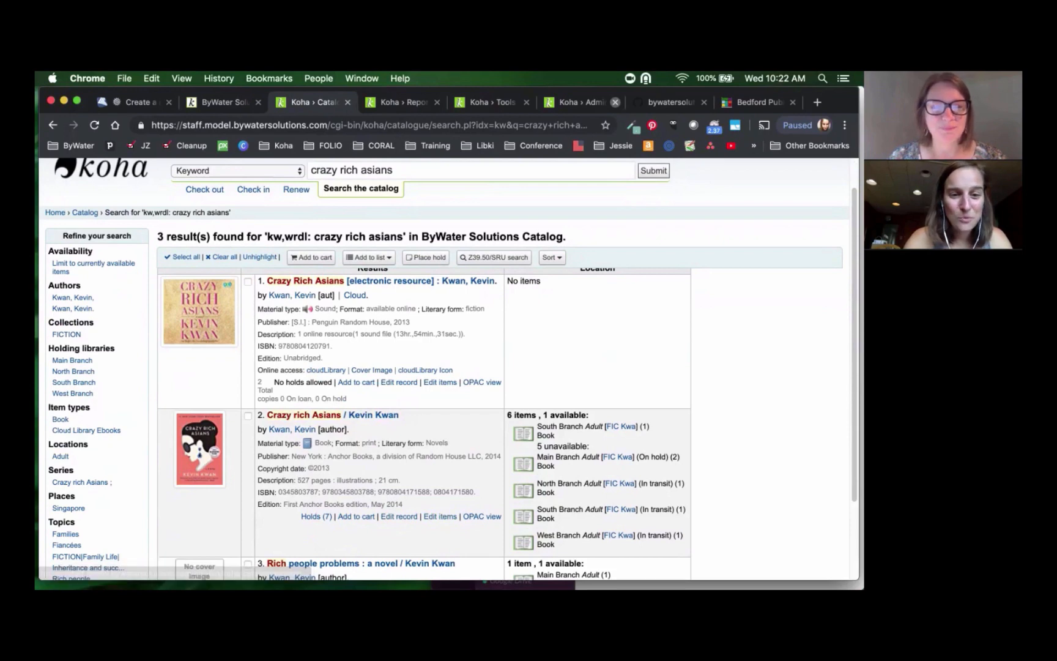
pyautogui.click(248, 415)
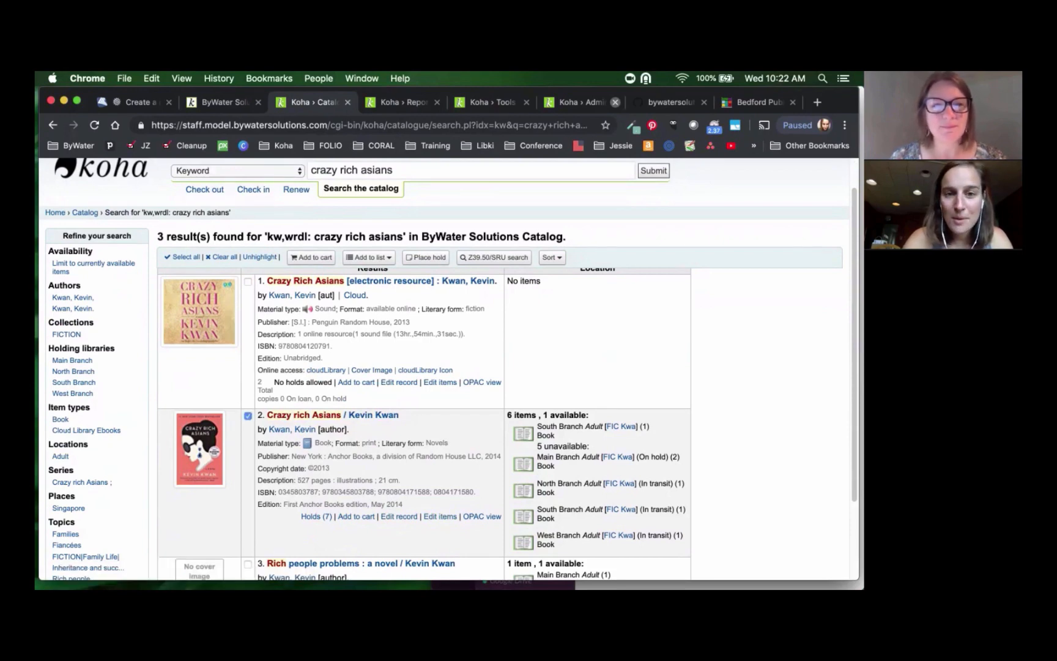
pyautogui.click(368, 257)
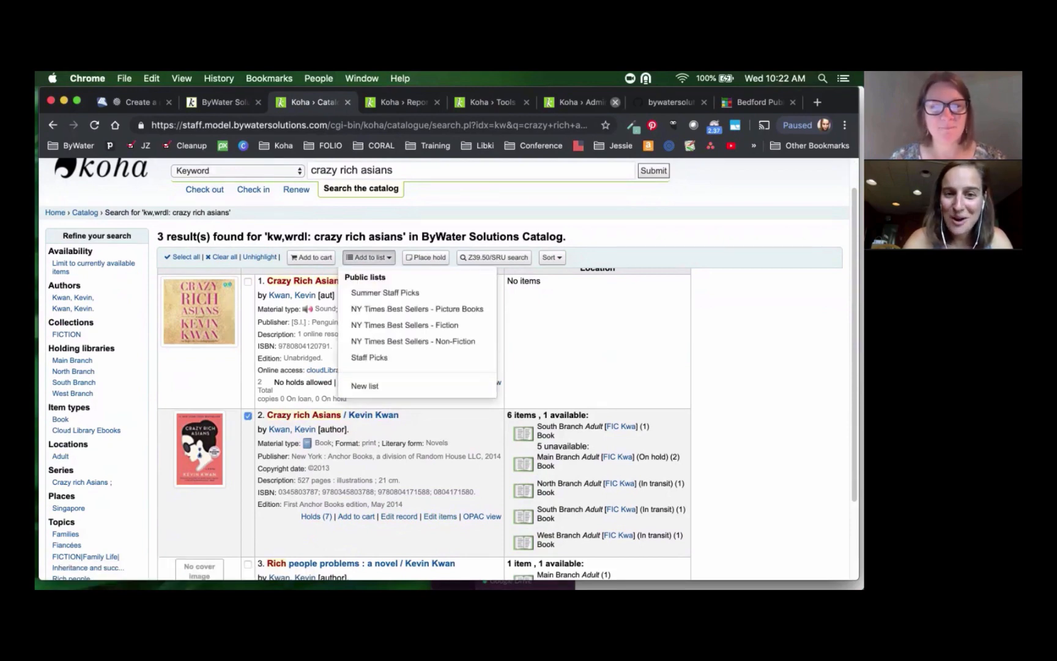
pyautogui.click(385, 292)
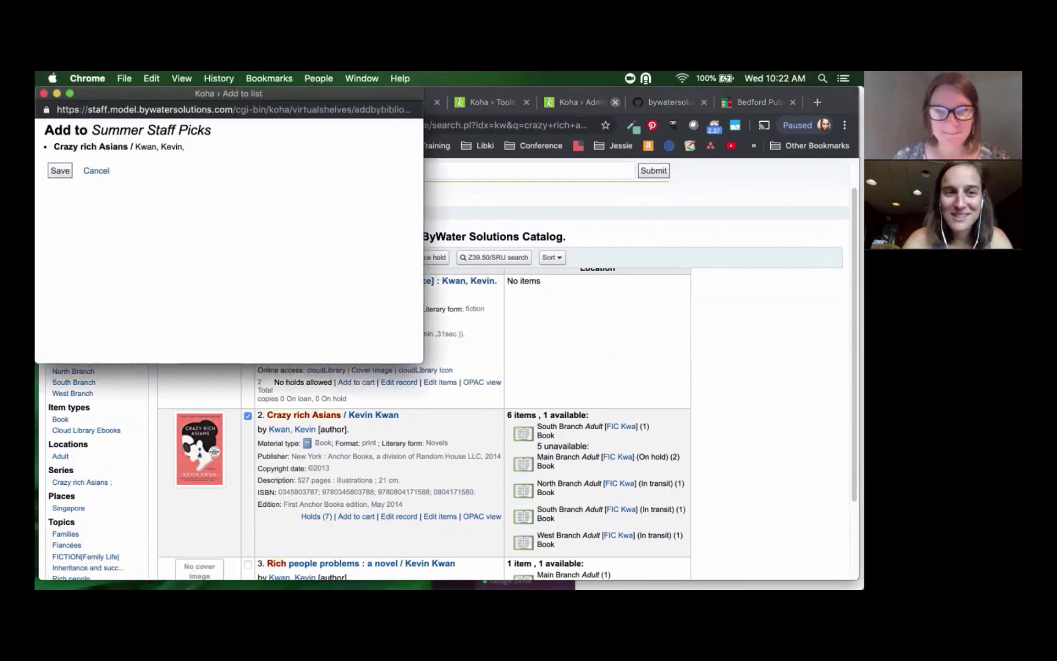
pyautogui.click(60, 171)
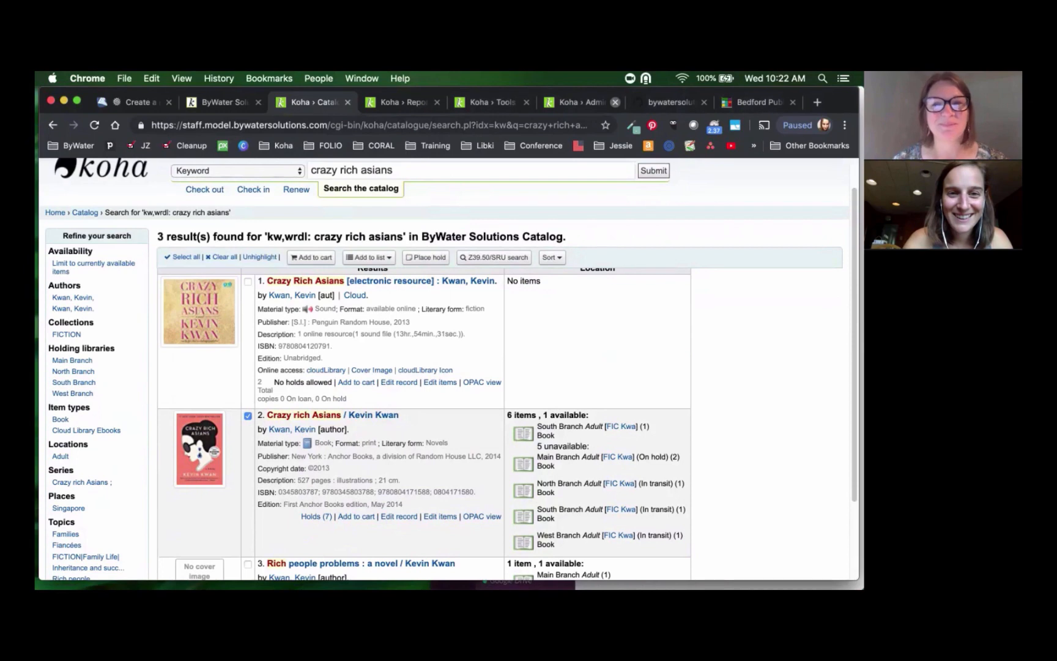
# - Search the staff catalog by keyword for "my sisters keeper"
pyautogui.tripleClick(381, 171)
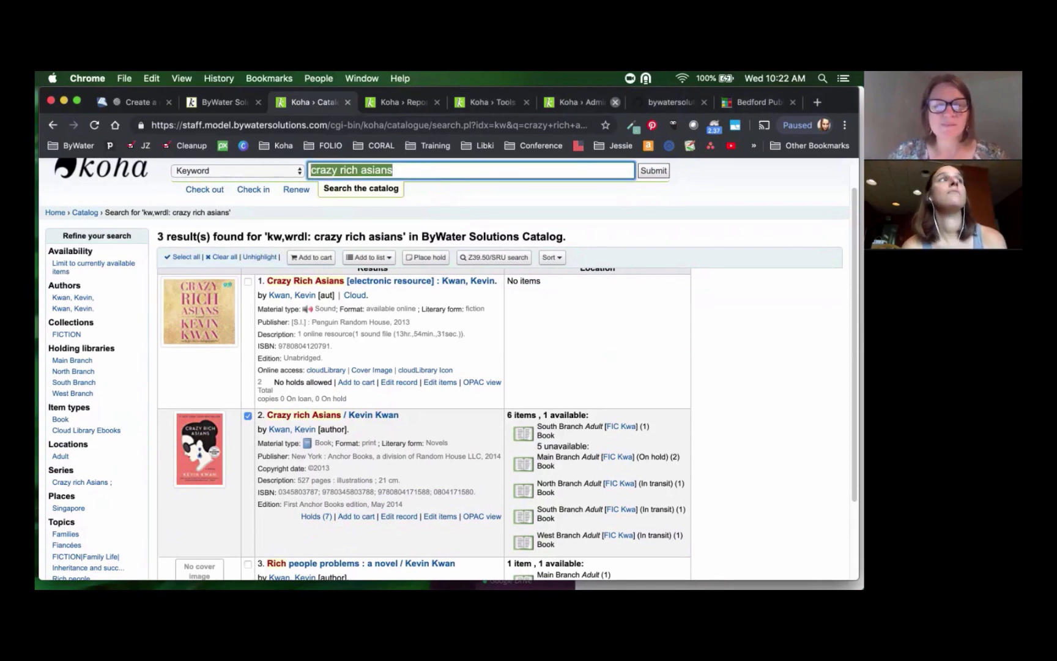
pyautogui.write('my')
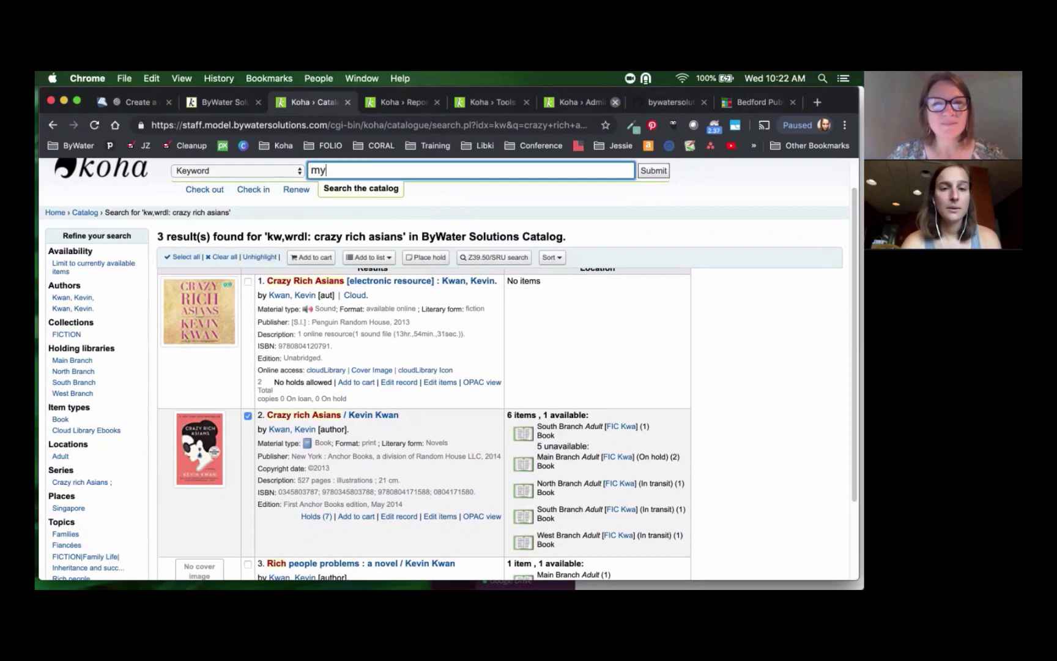
pyautogui.write(' sisters keeper')
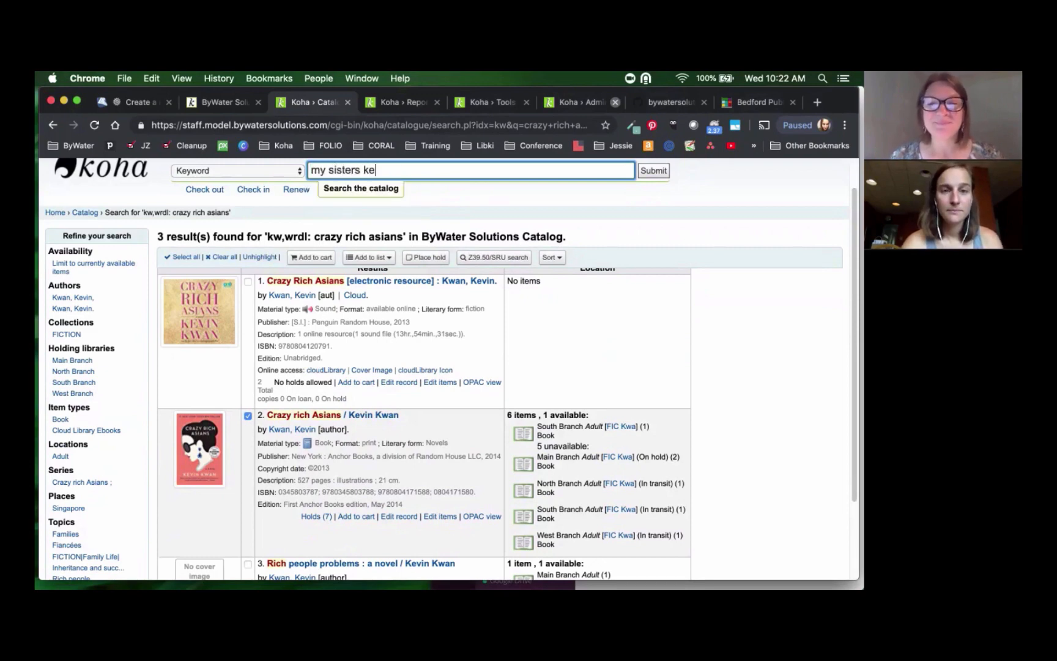
pyautogui.press('Return')
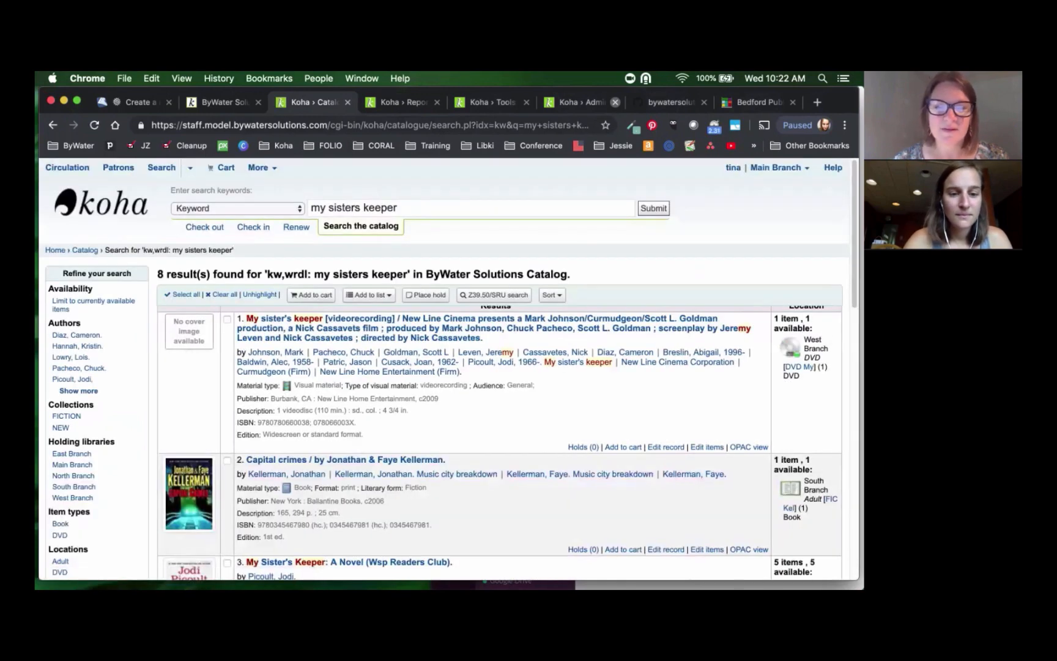
# - Add My Sister's Keeper: A Novel (Wsp Readers Club) from the results to the Summer Staff Picks list
pyautogui.scroll(-2, 441, 367)
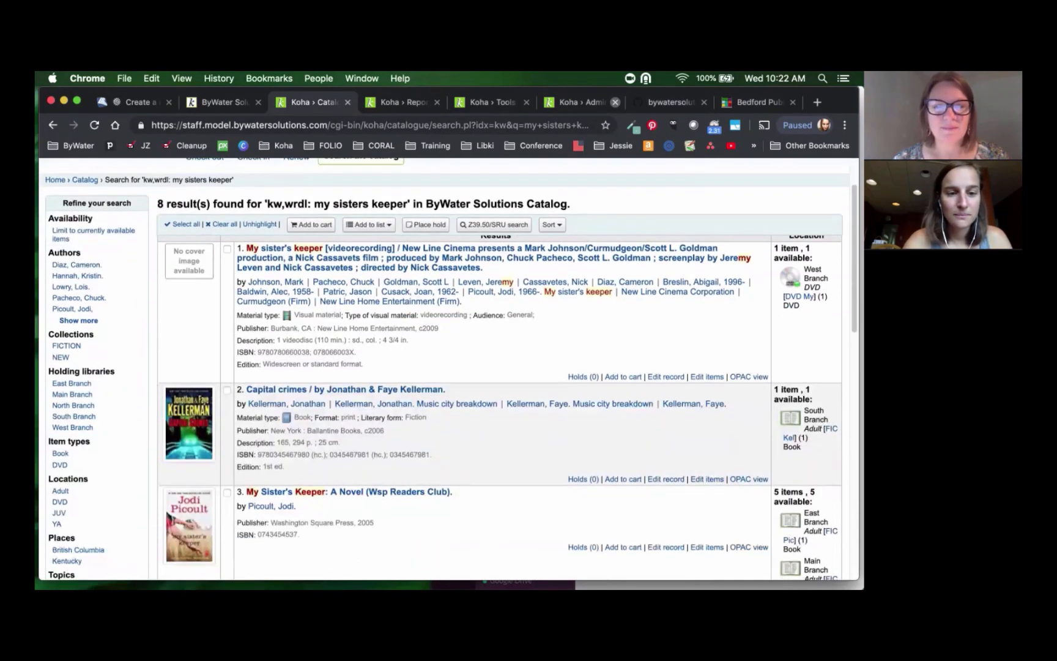
pyautogui.scroll(-3, 343, 418)
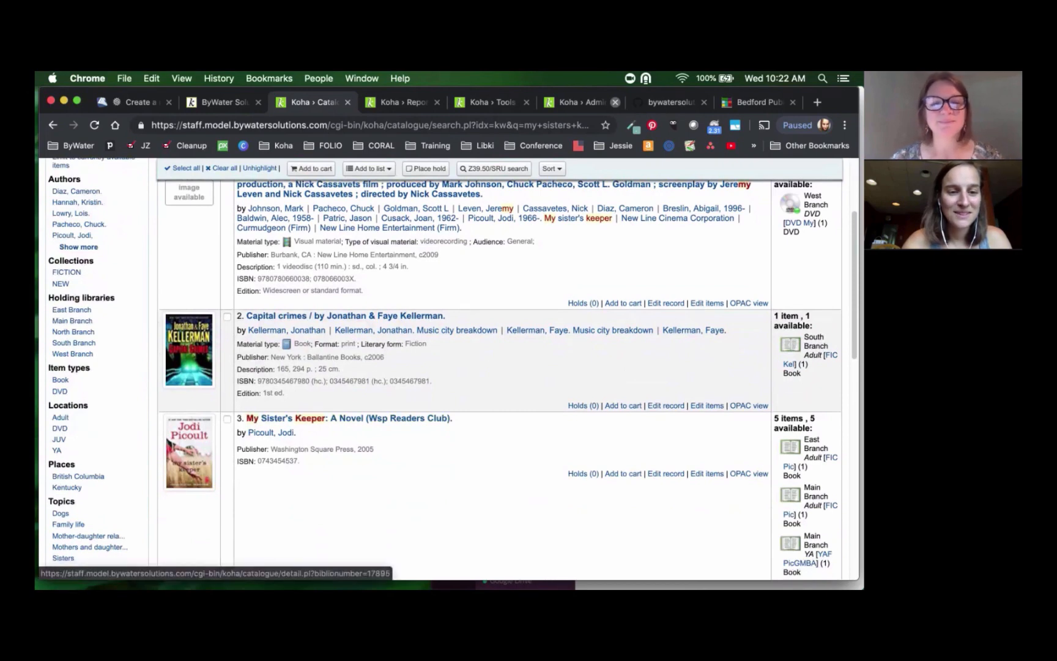
pyautogui.click(226, 419)
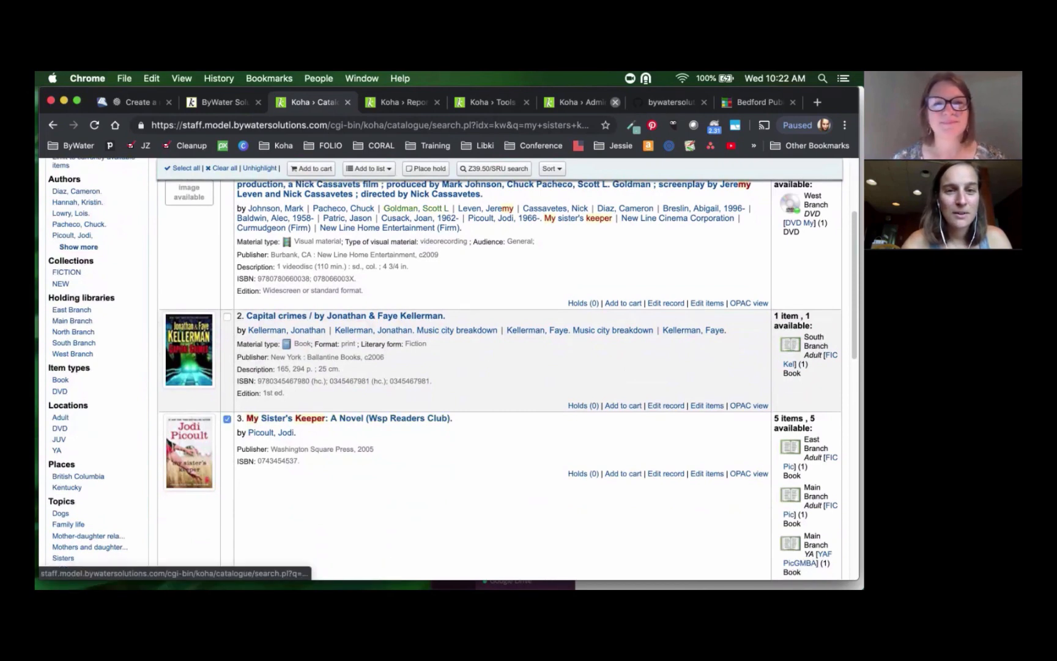
pyautogui.click(368, 168)
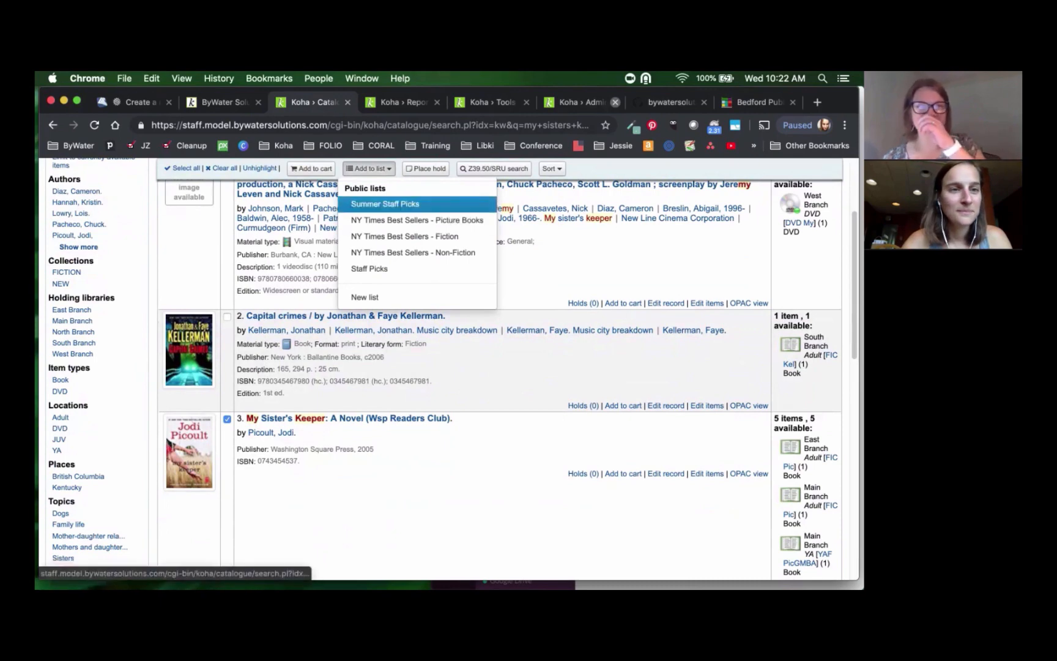
pyautogui.click(385, 204)
pyautogui.click(60, 170)
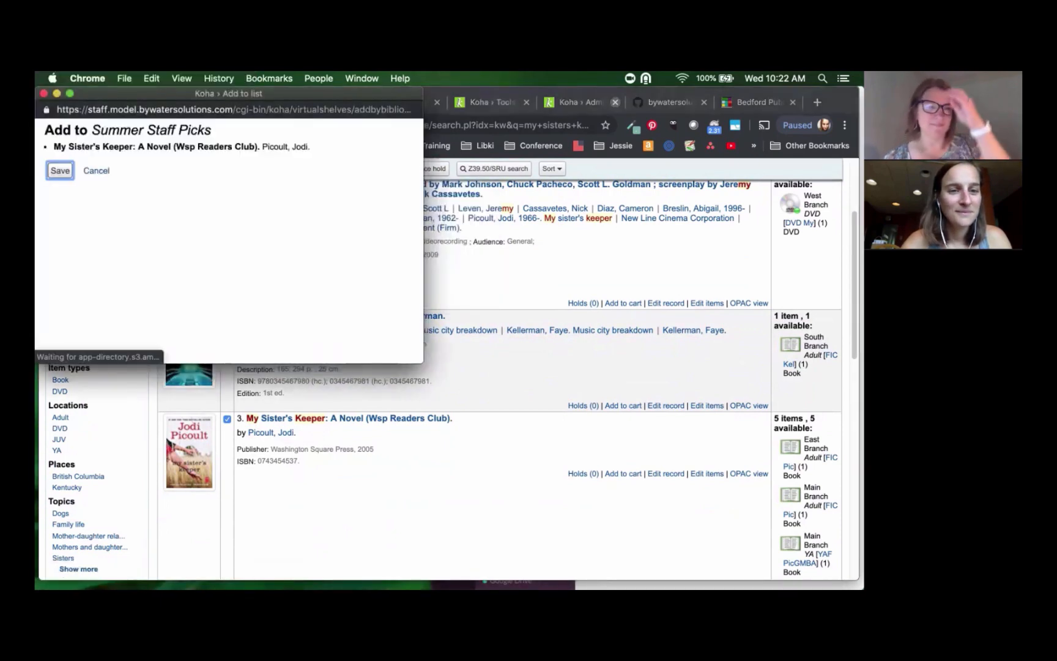
# - Search the staff catalog by keyword for "elin hildebrand"
pyautogui.scroll(3, 445, 369)
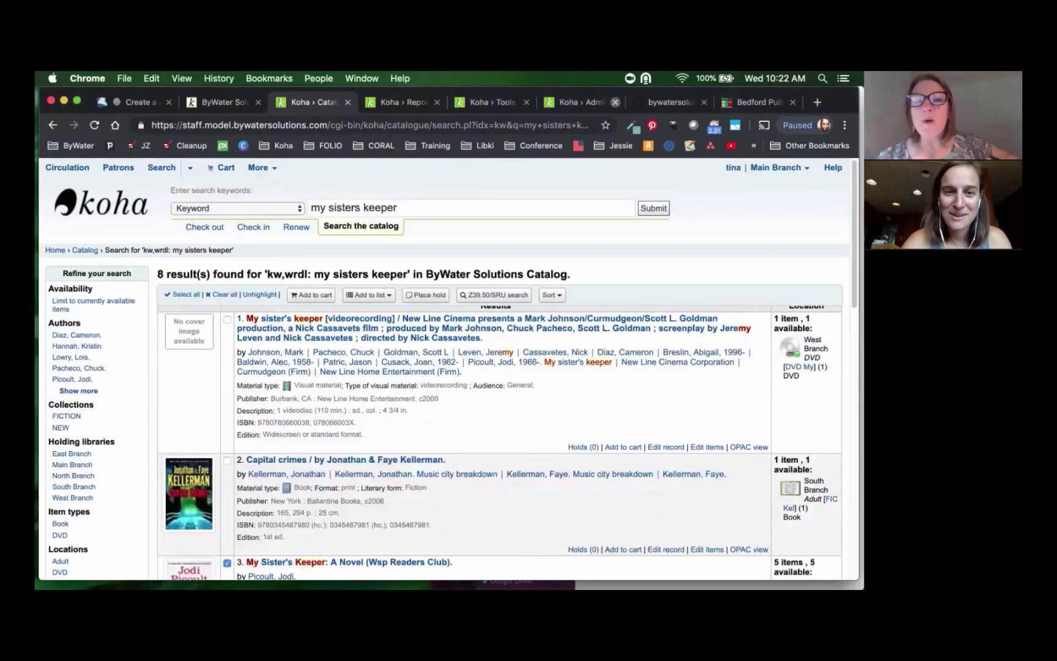
pyautogui.doubleClick(382, 208)
pyautogui.press('BackSpace')
pyautogui.press('BackSpace')
pyautogui.press('BackSpace')
pyautogui.press('BackSpace')
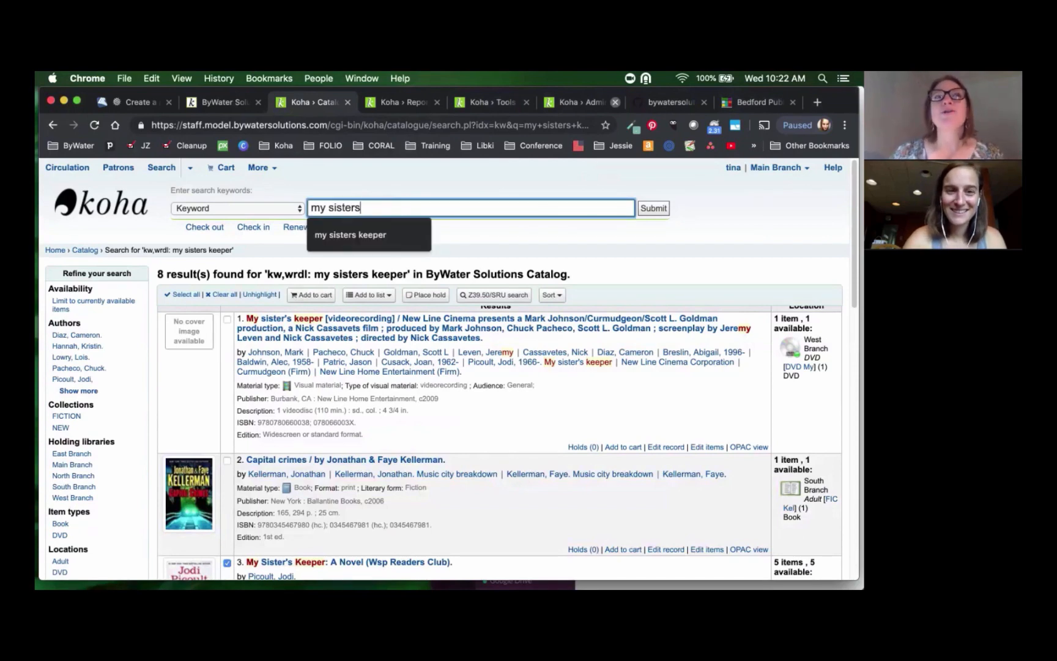
pyautogui.press('BackSpace')
pyautogui.press('BackSpace')
pyautogui.press('BackSpace')
pyautogui.press('BackSpace')
pyautogui.press('BackSpace')
pyautogui.press('BackSpace')
pyautogui.press('BackSpace')
pyautogui.press('BackSpace')
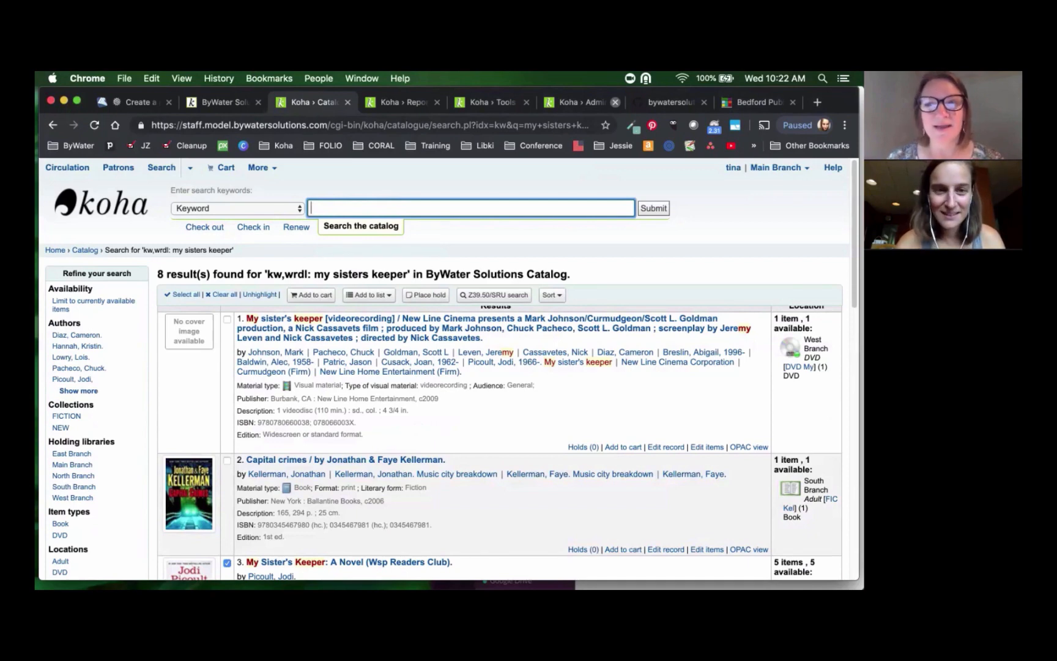
pyautogui.write('ellen hi')
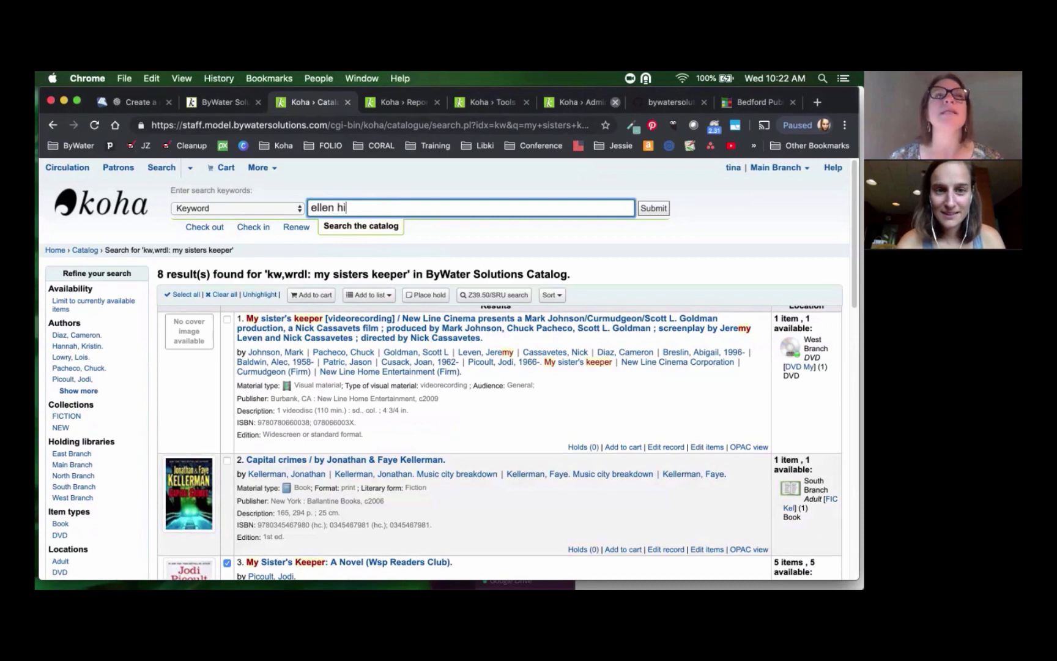
pyautogui.write('l')
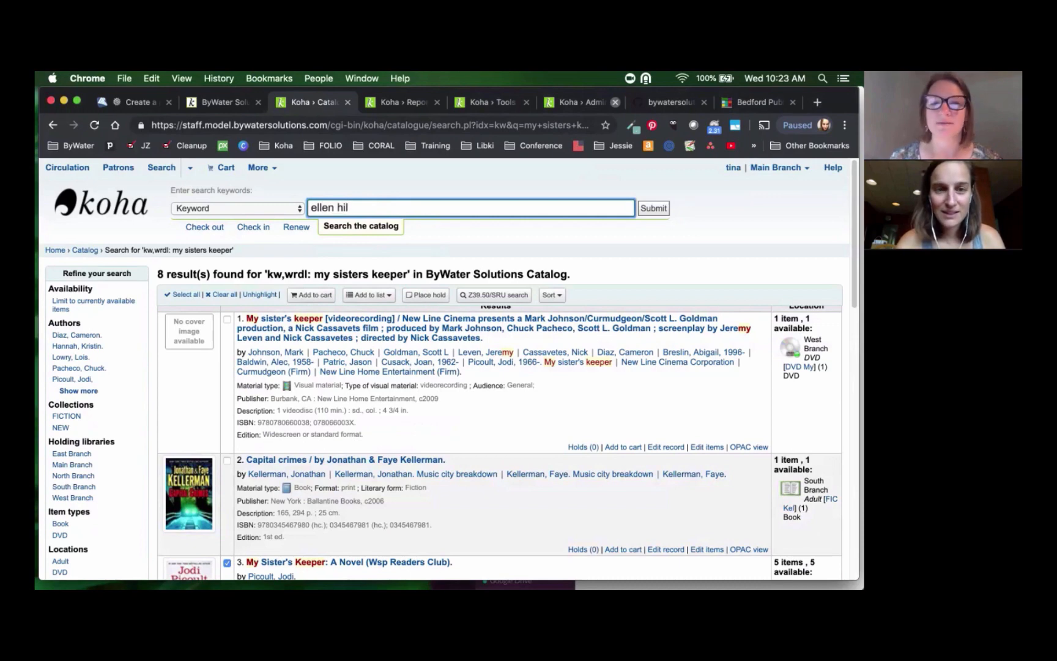
pyautogui.press('BackSpace')
pyautogui.press('BackSpace')
pyautogui.press('BackSpace')
pyautogui.press('BackSpace')
pyautogui.press('BackSpace')
pyautogui.press('BackSpace')
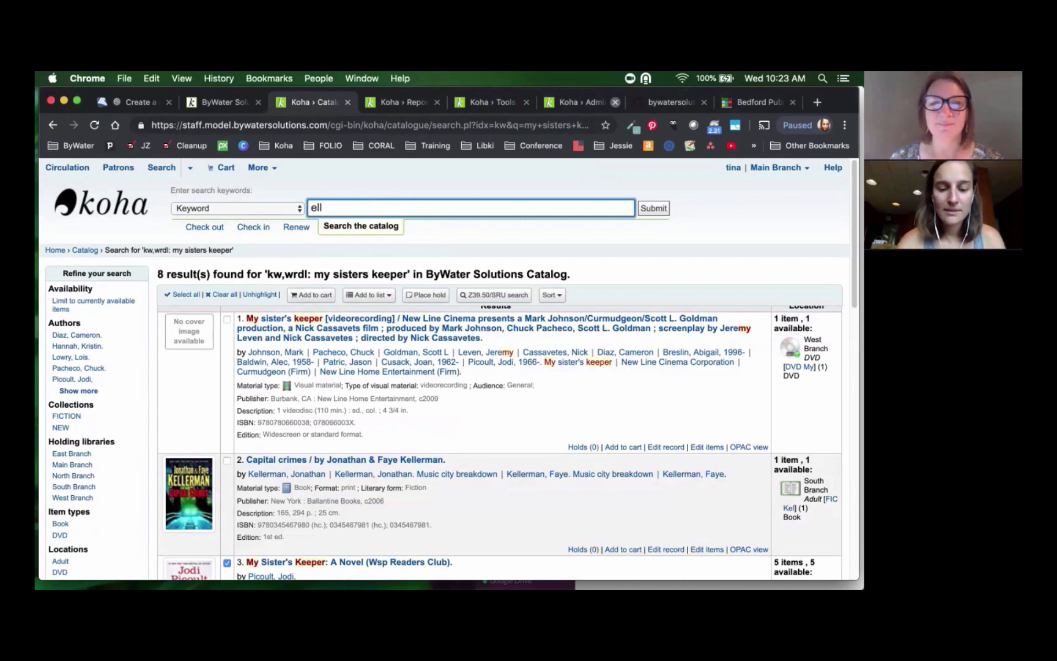
pyautogui.press('BackSpace')
pyautogui.write('in hi')
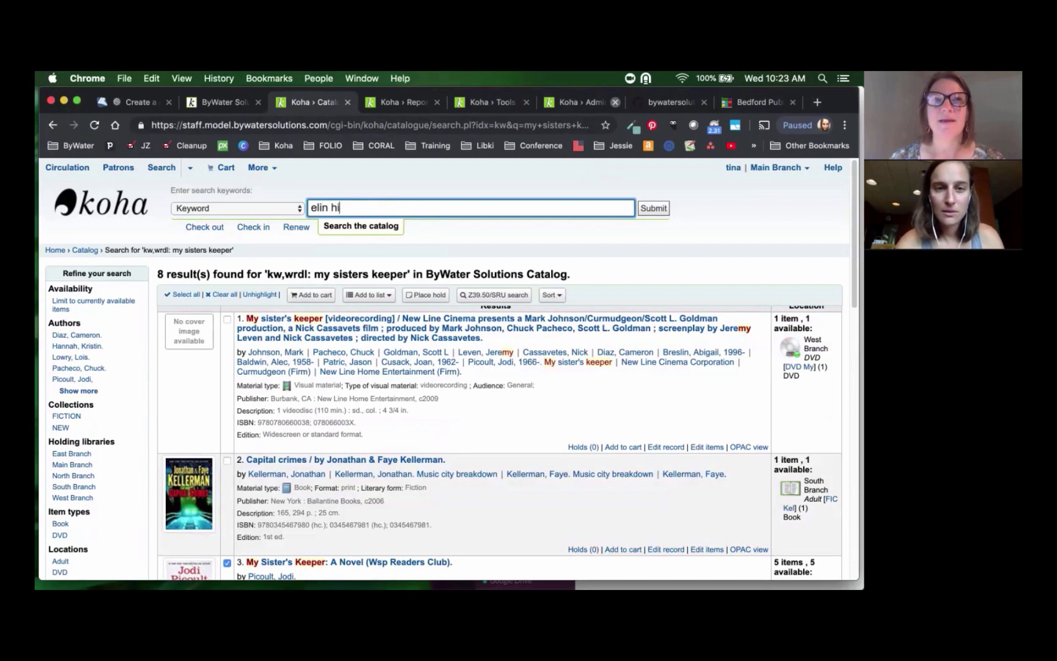
pyautogui.write('lde')
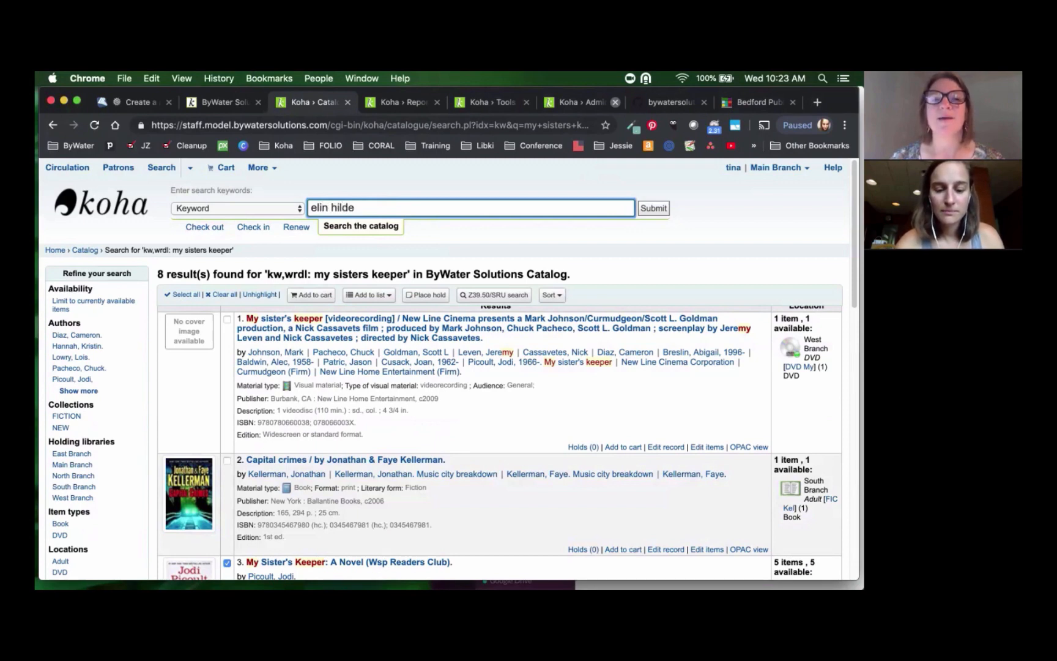
pyautogui.write('brand')
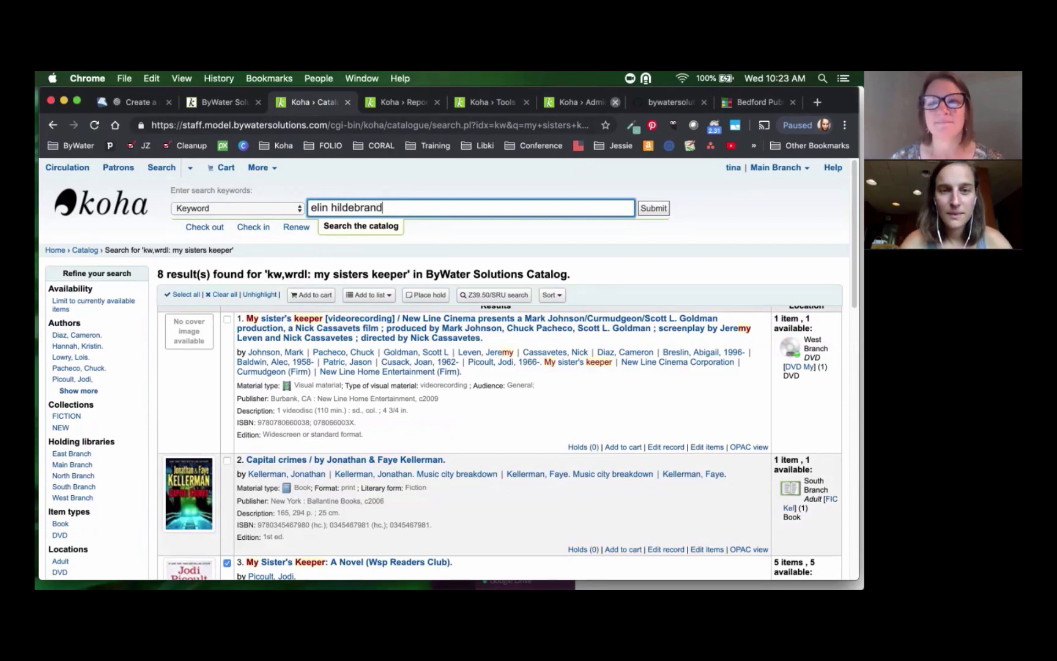
pyautogui.press('Return')
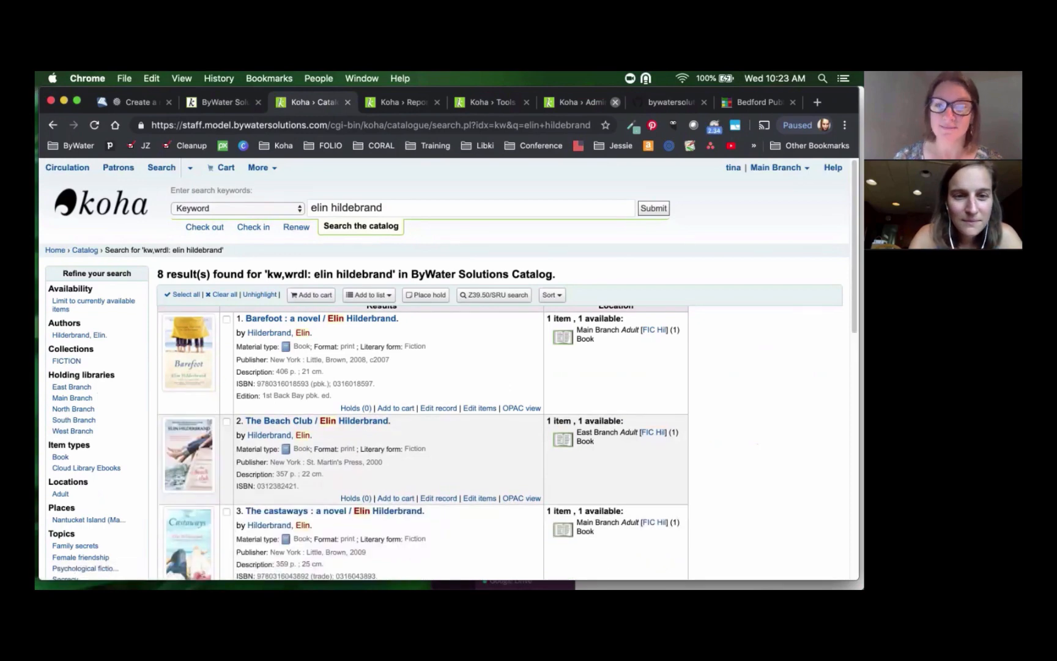
# - Add all the Elin Hilderbrand titles in the results, from Barefoot to The Perfect Couple, to the Summer Staff Picks list
pyautogui.scroll(-3, 449, 369)
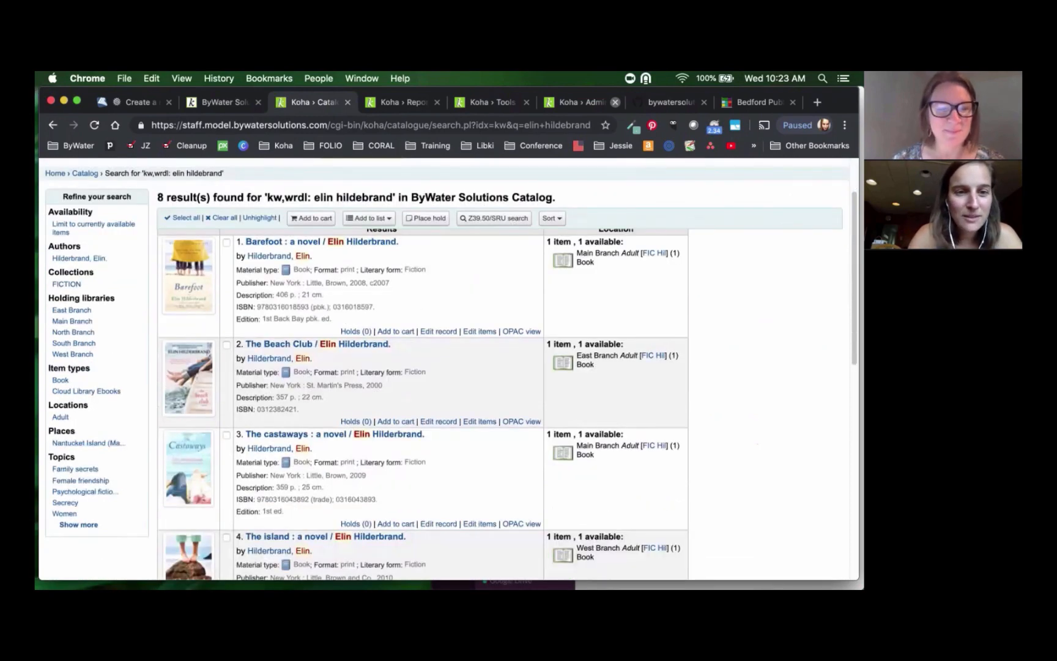
pyautogui.click(227, 243)
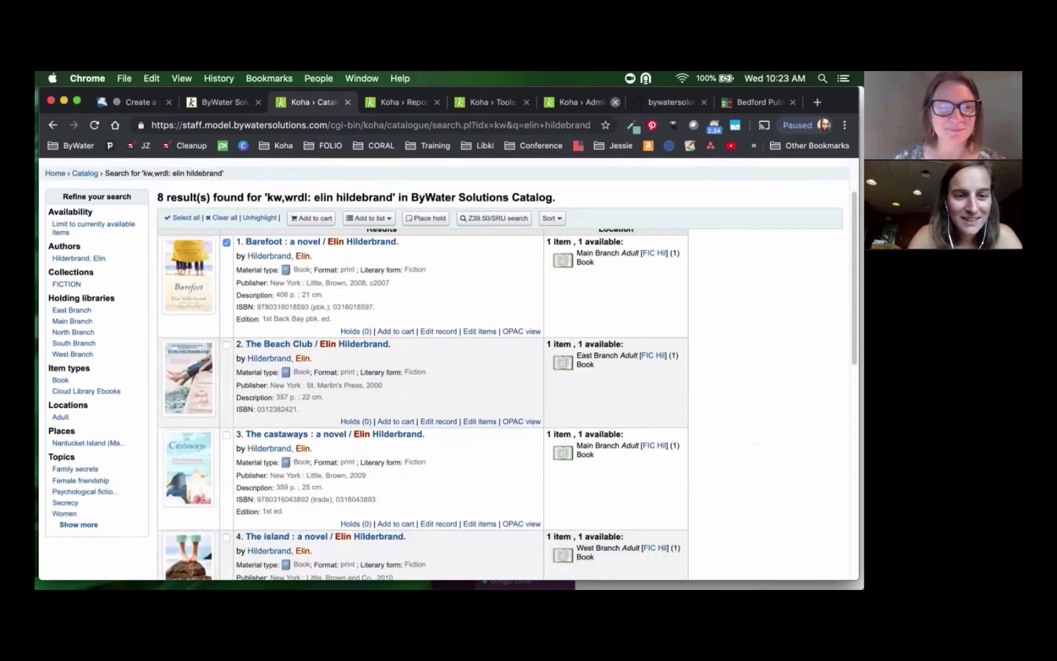
pyautogui.click(226, 345)
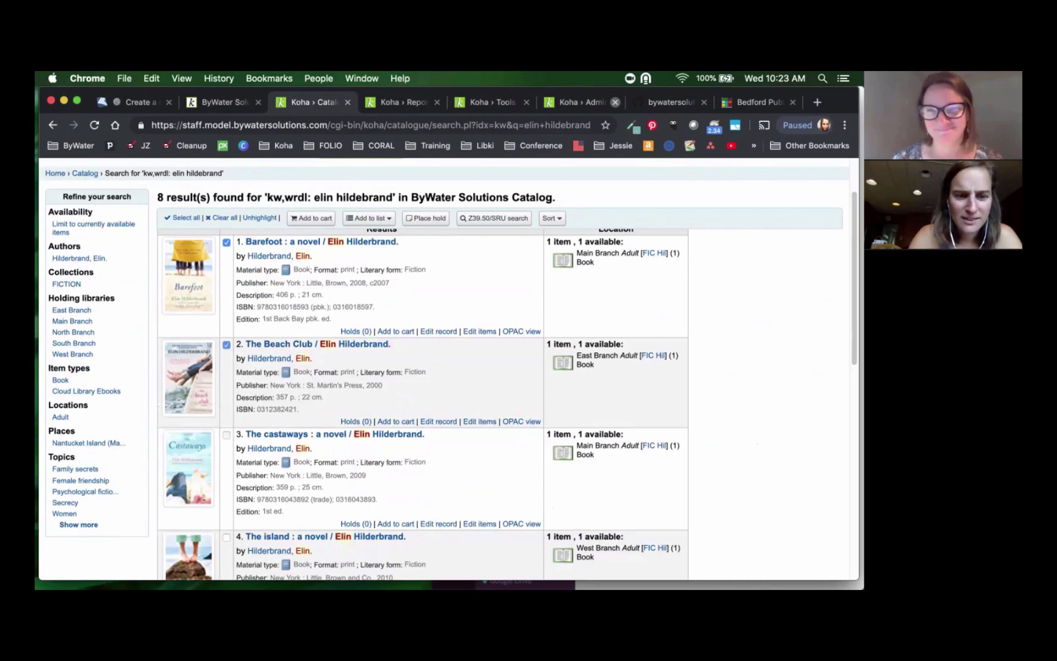
pyautogui.click(226, 435)
pyautogui.scroll(-2, 226, 435)
pyautogui.click(226, 478)
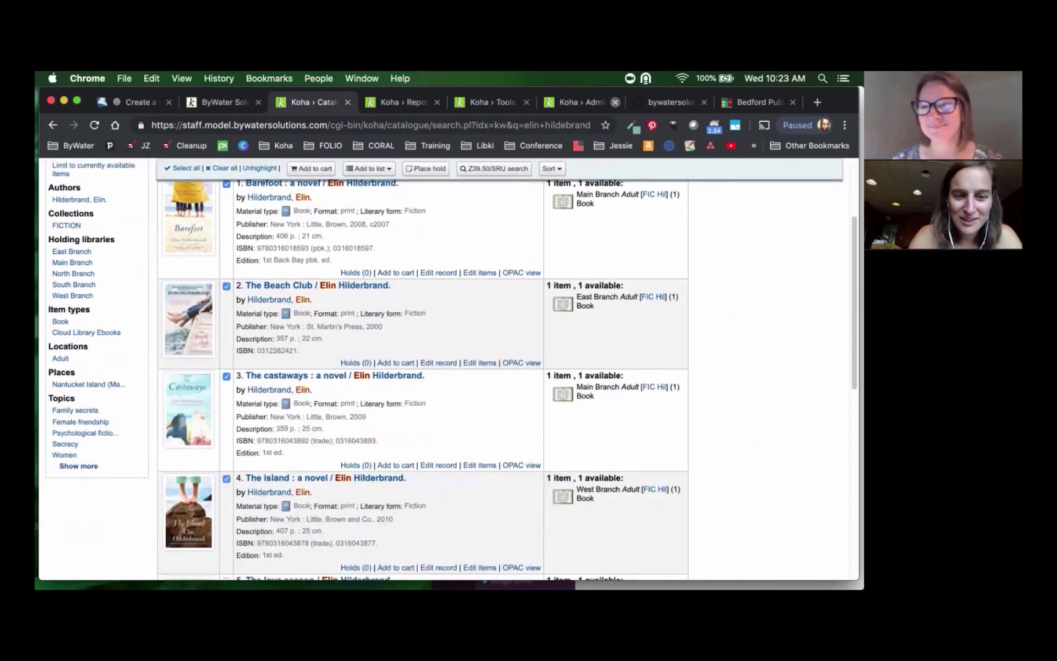
pyautogui.scroll(-5, 227, 479)
pyautogui.click(227, 420)
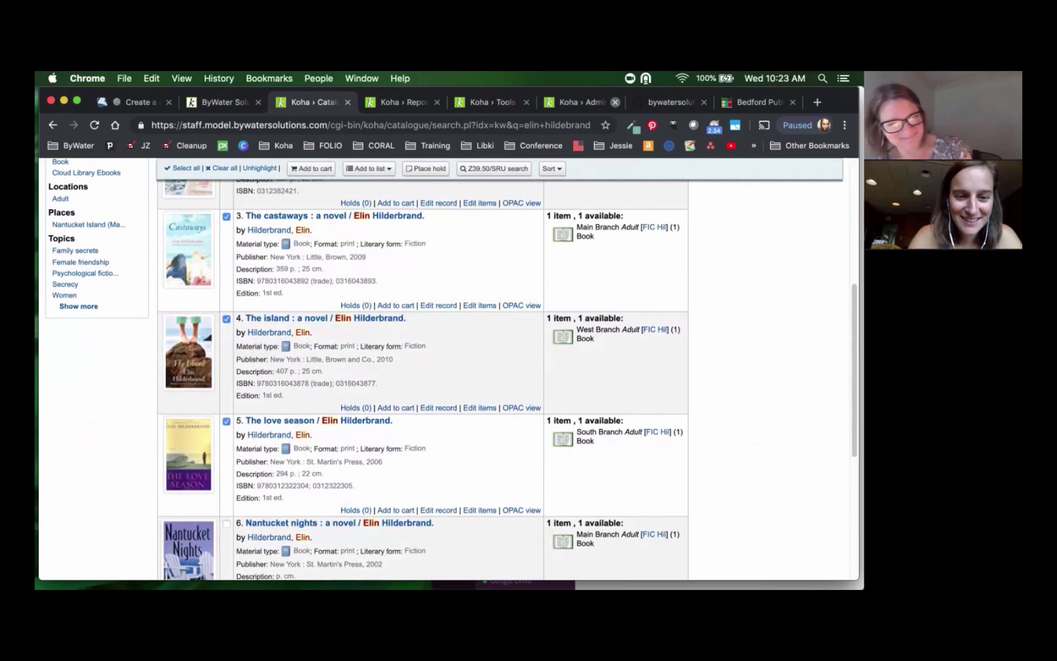
pyautogui.click(227, 523)
pyautogui.scroll(-5, 226, 523)
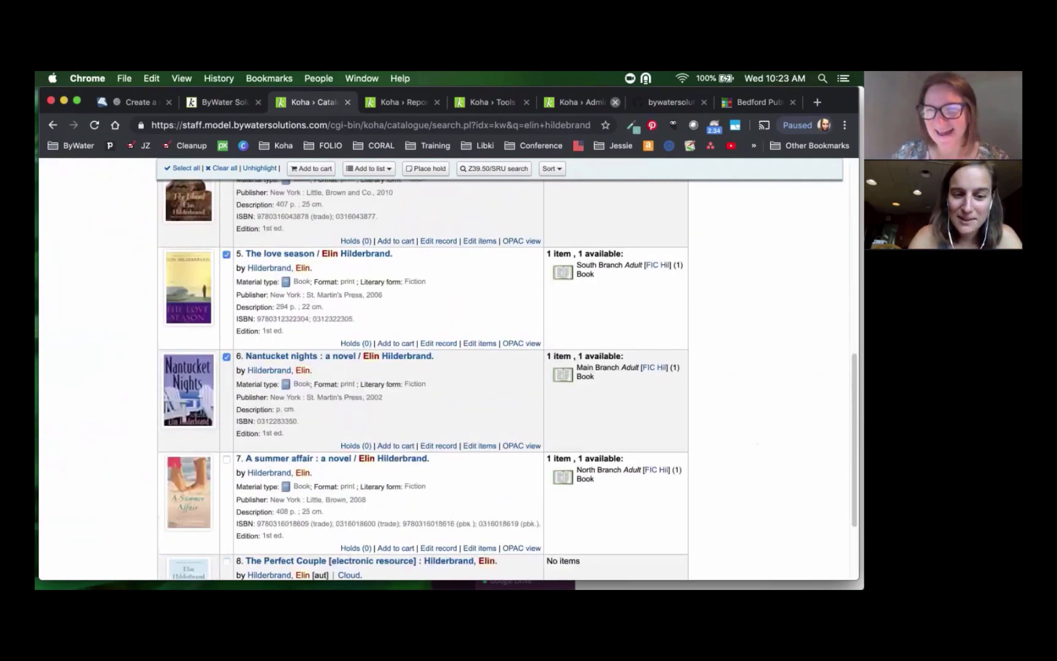
pyautogui.click(226, 459)
pyautogui.click(226, 561)
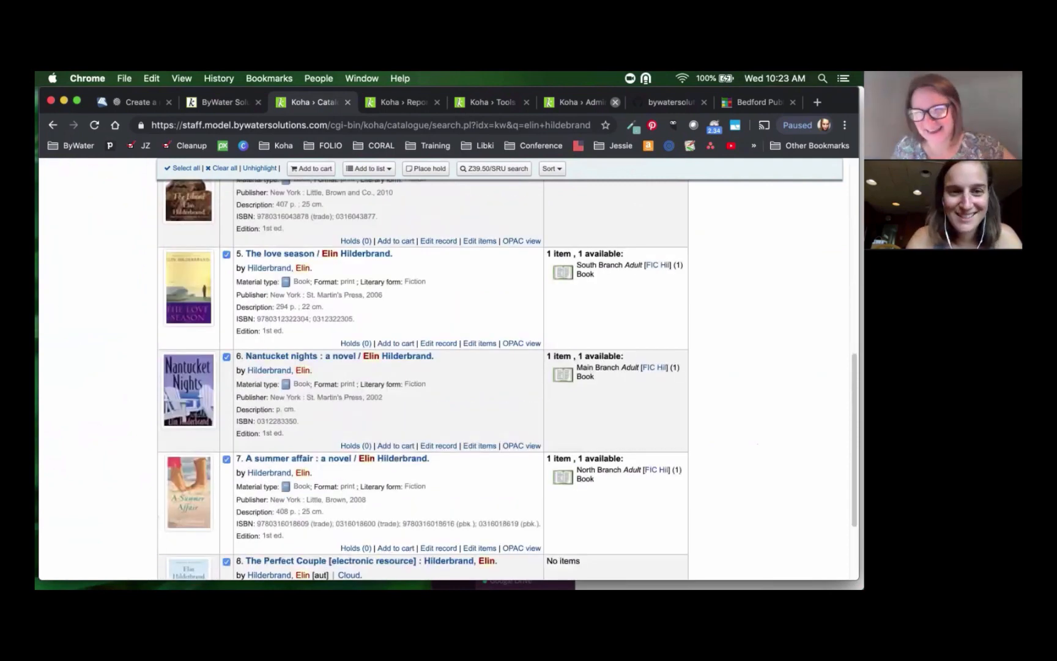
pyautogui.scroll(10, 446, 367)
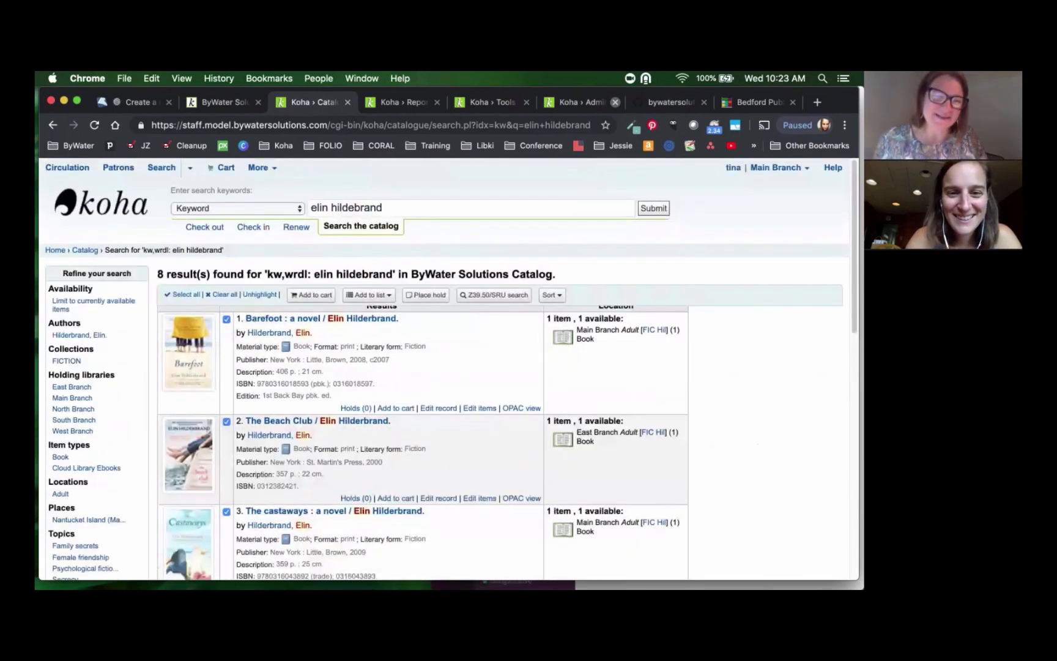
pyautogui.click(369, 294)
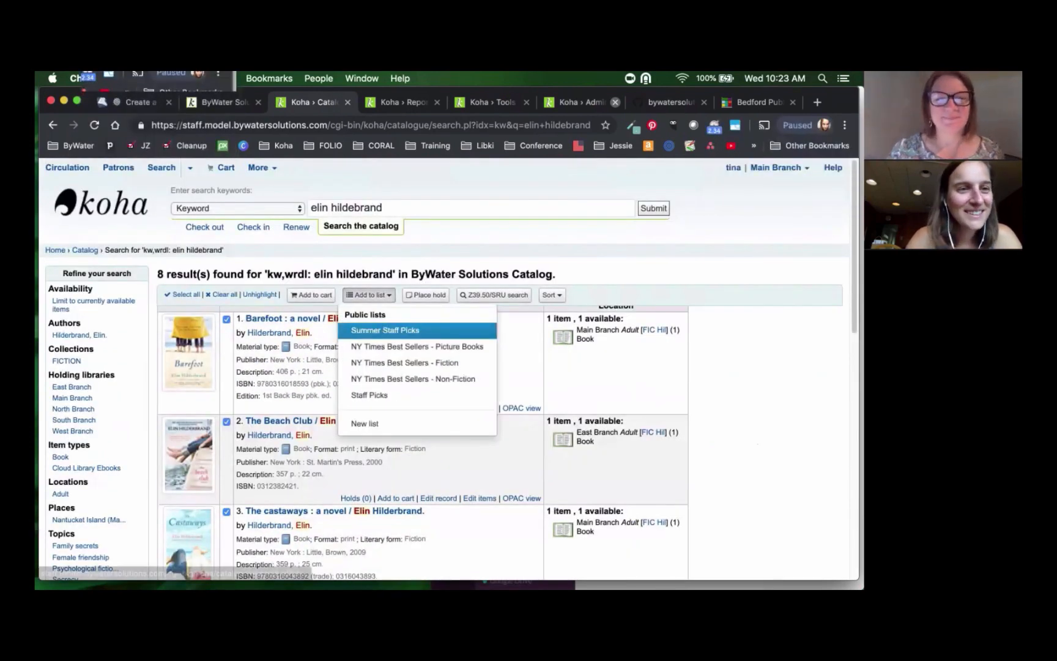
pyautogui.click(385, 330)
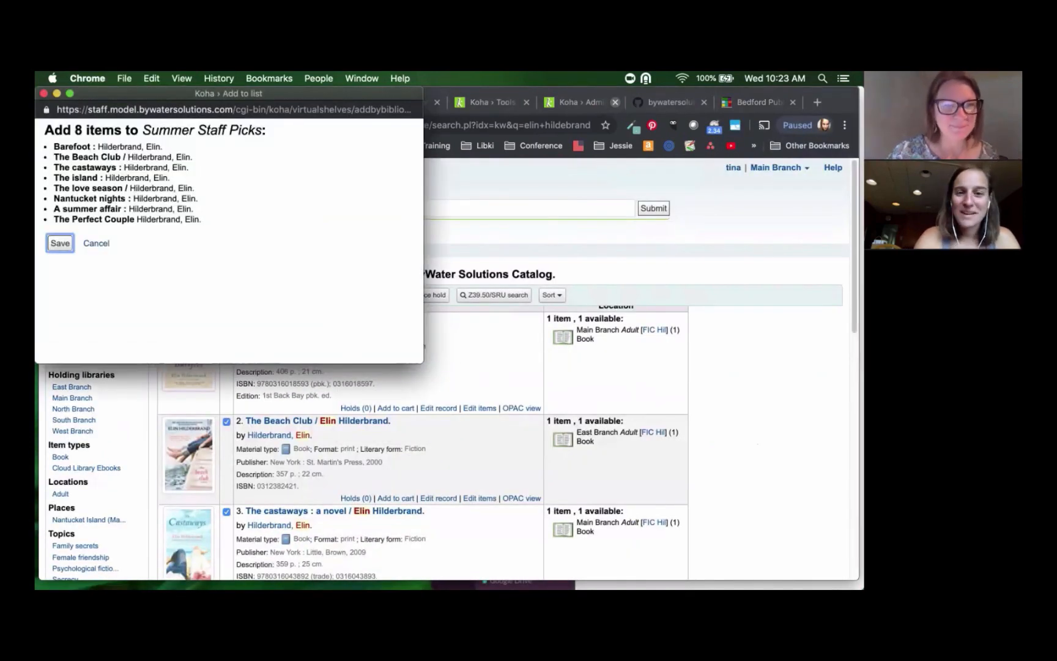
pyautogui.press('Return')
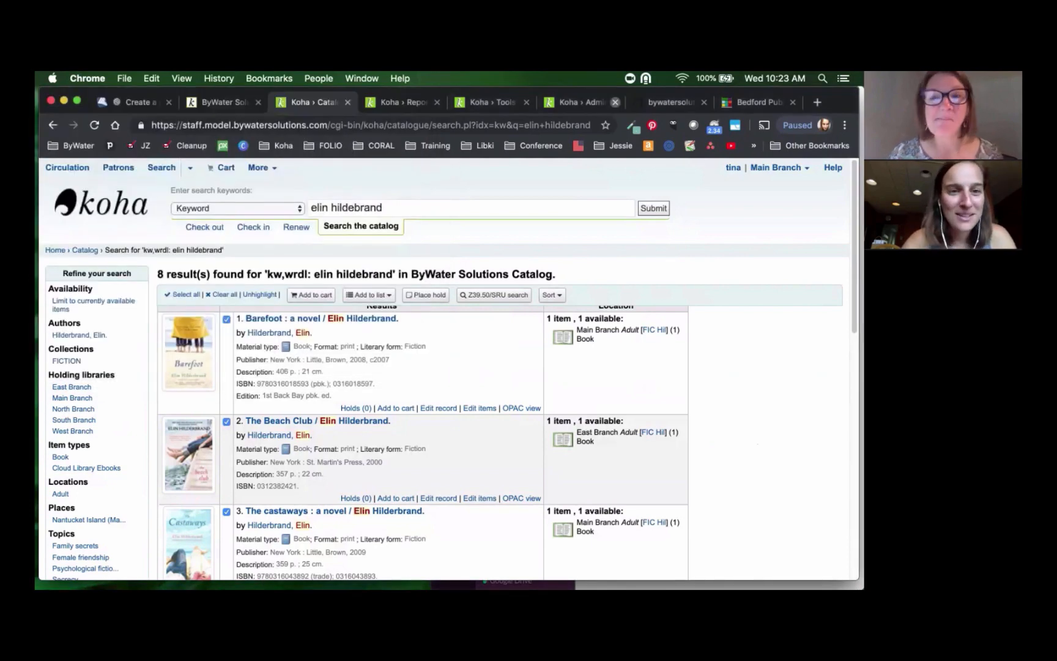
# - Check the item count of Summer Staff Picks among the public lists and open that list's contents
pyautogui.click(261, 167)
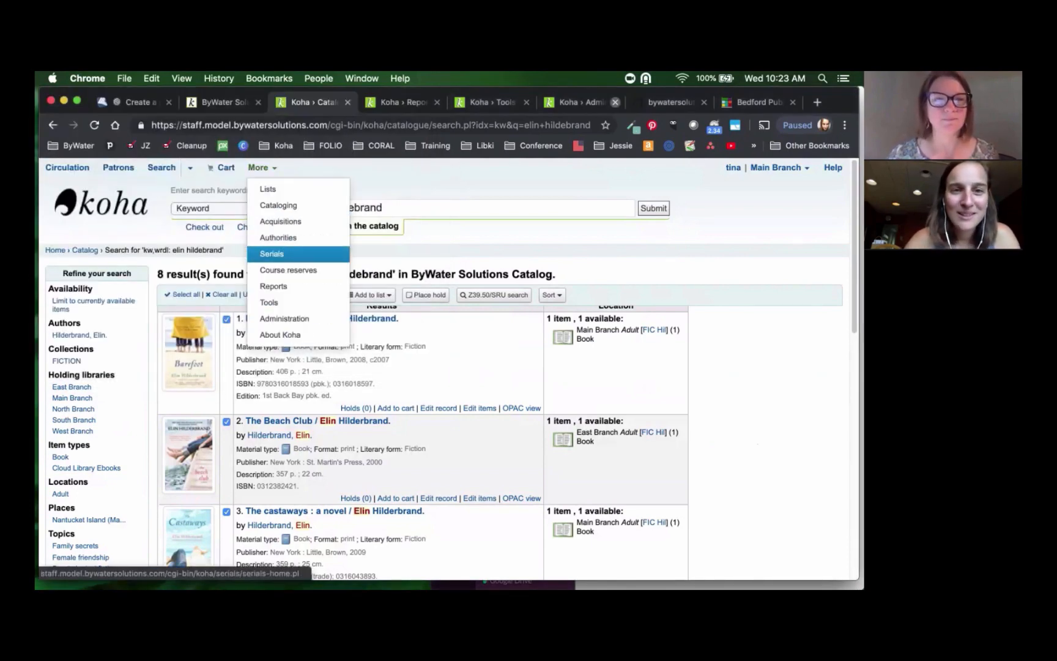
pyautogui.click(268, 189)
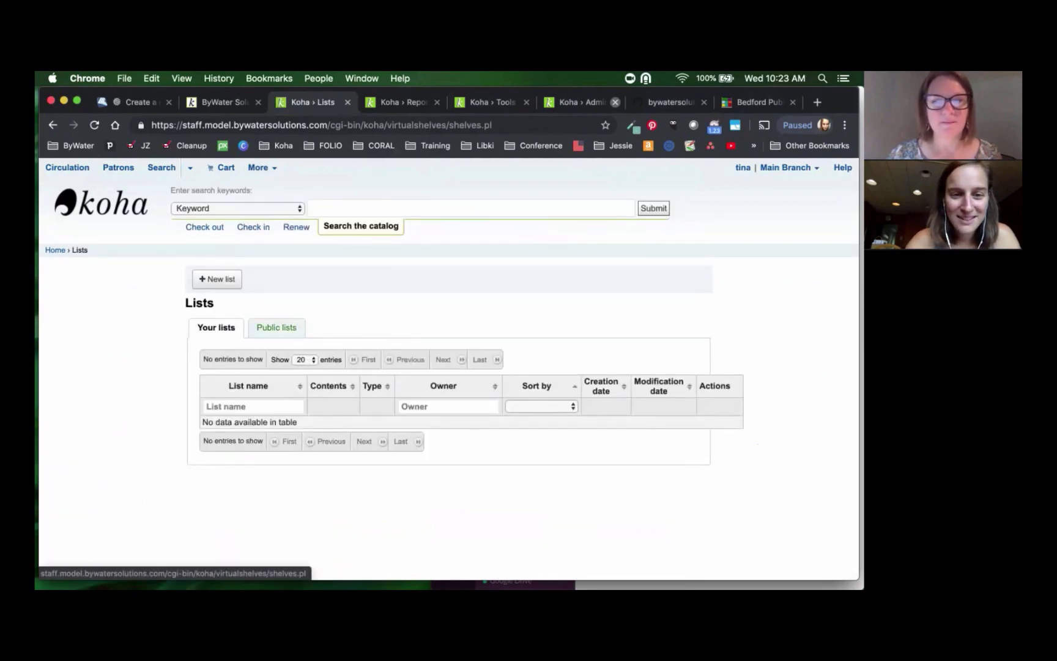
pyautogui.click(276, 327)
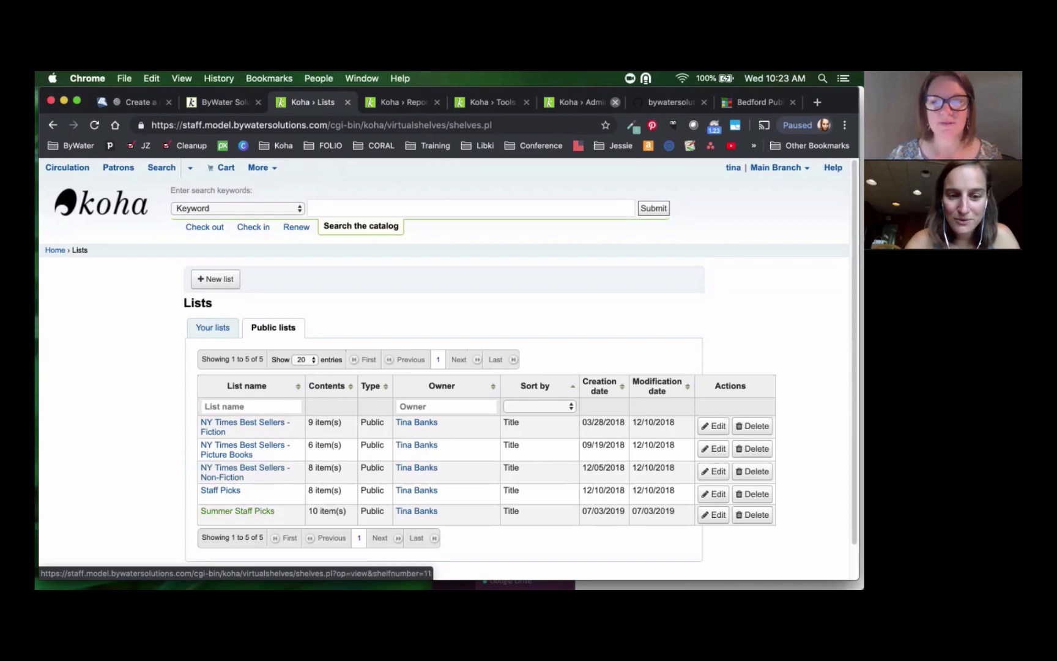
pyautogui.moveTo(308, 511); pyautogui.dragTo(346, 512)
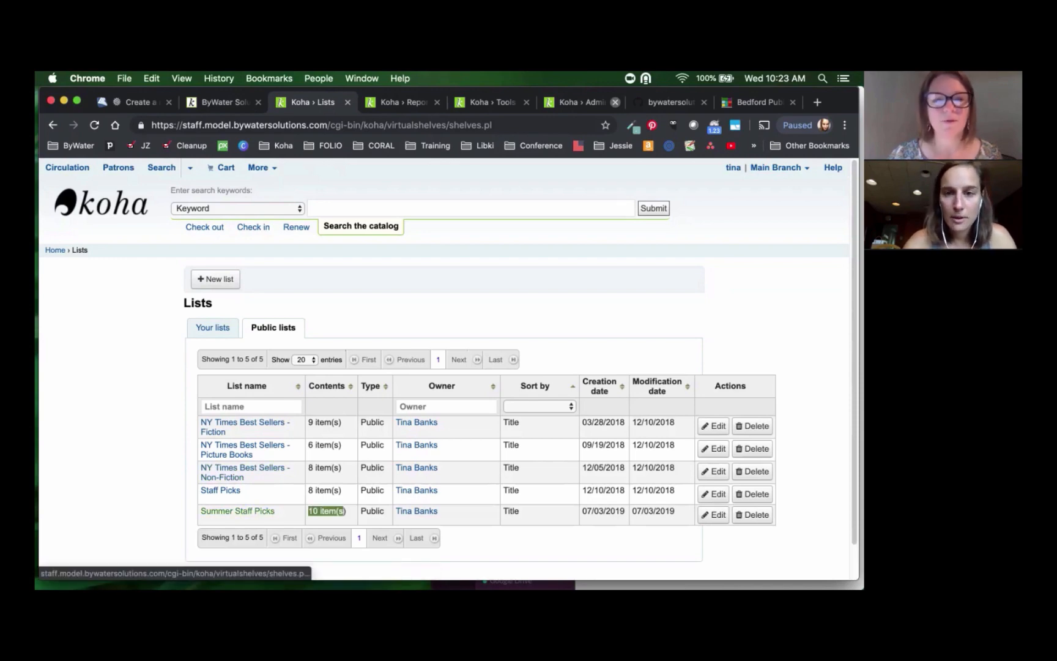
pyautogui.click(237, 511)
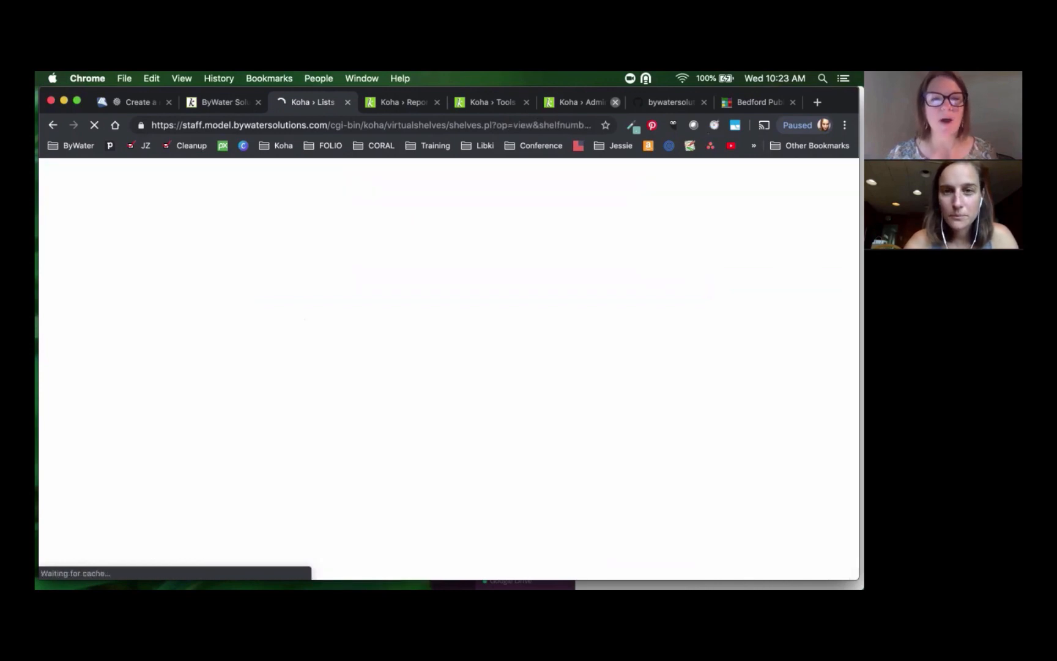
# - Highlight the shelfnumber=11 parameter at the end of the Summer Staff Picks list's web address
pyautogui.press('super+l')
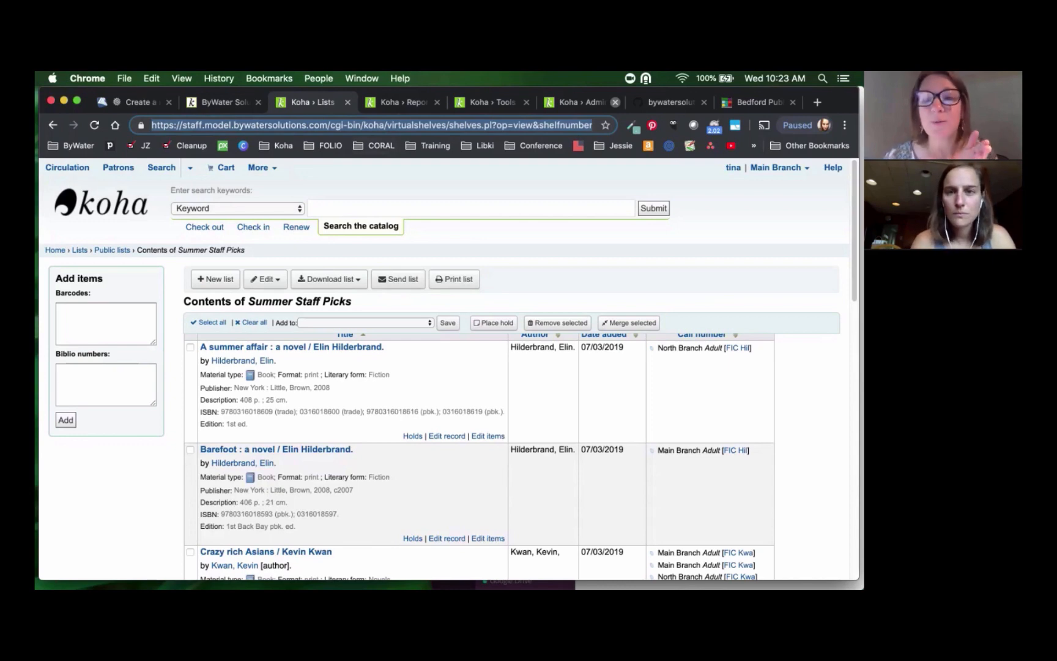
pyautogui.press('Right')
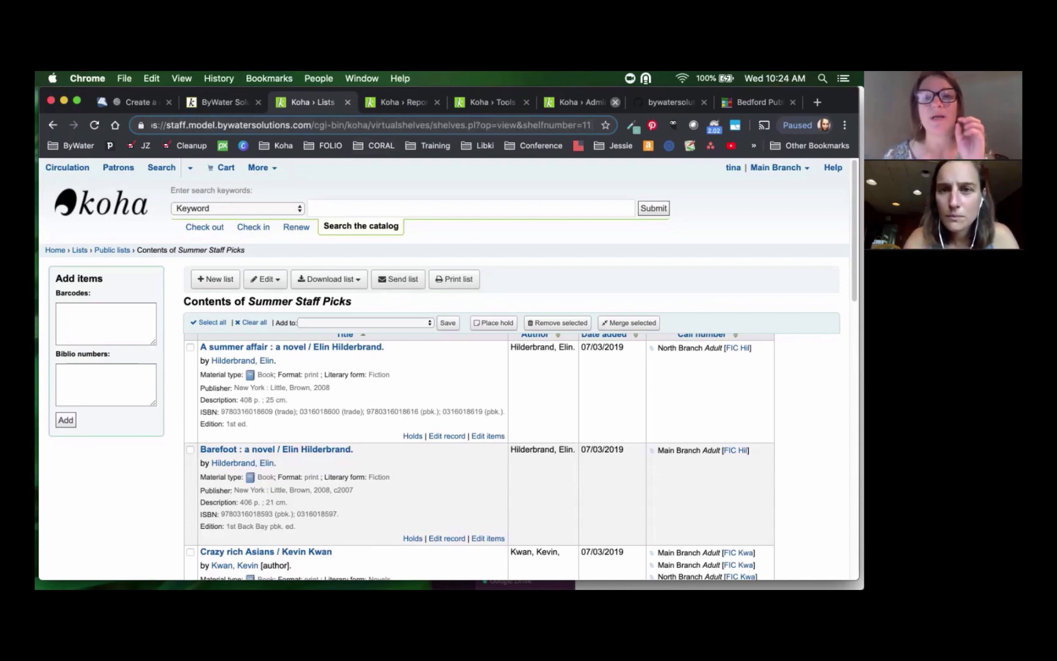
pyautogui.hotkey('shift', 'Left')
pyautogui.hotkey('shift', 'Left')
pyautogui.hotkey('shift', 'Left')
pyautogui.hotkey('shift', 'Left')
pyautogui.hotkey('shift', 'Left')
pyautogui.hotkey('shift', 'Left')
pyautogui.hotkey('shift', 'Left')
pyautogui.hotkey('shift', 'Left')
pyautogui.hotkey('shift', 'Left')
pyautogui.hotkey('shift', 'Left')
pyautogui.hotkey('shift', 'Left')
pyautogui.hotkey('shift', 'Left')
pyautogui.hotkey('shift', 'Left')
pyautogui.hotkey('shift', 'Left')
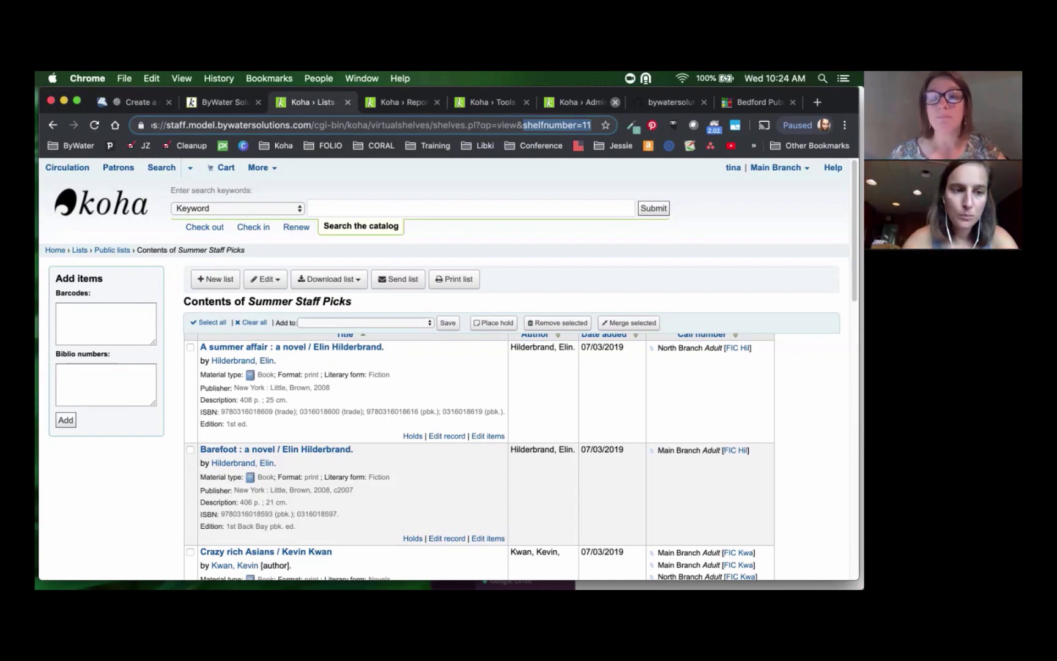
pyautogui.click(106, 323)
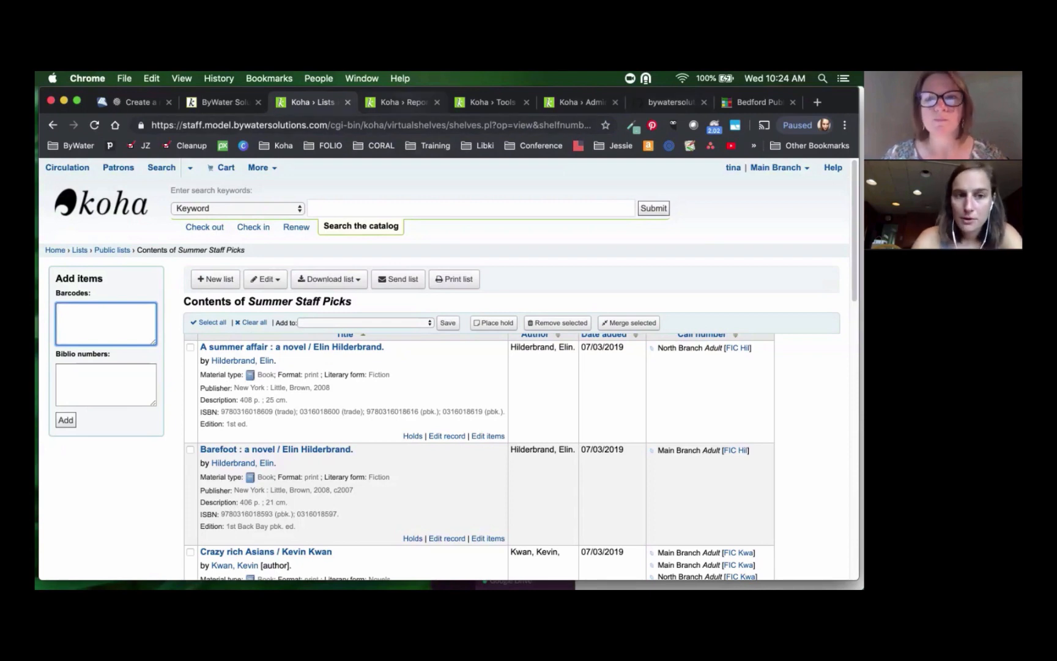
# - Return to the saved reports filtered by the keyword coverflow and examine the reports with their JSON URLs and available actions
pyautogui.click(401, 102)
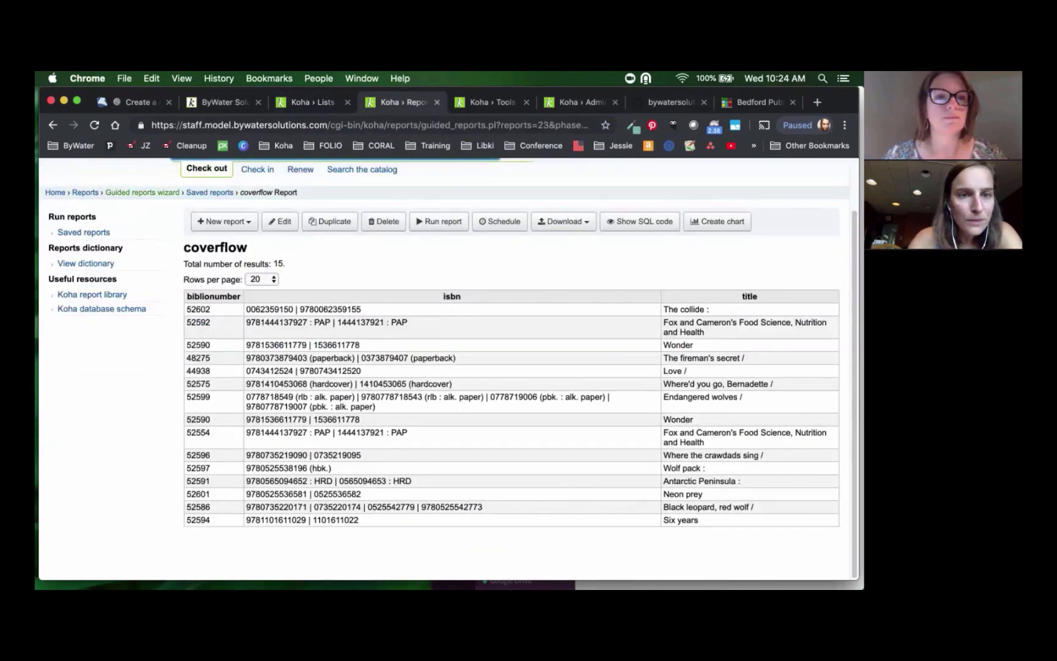
pyautogui.click(209, 192)
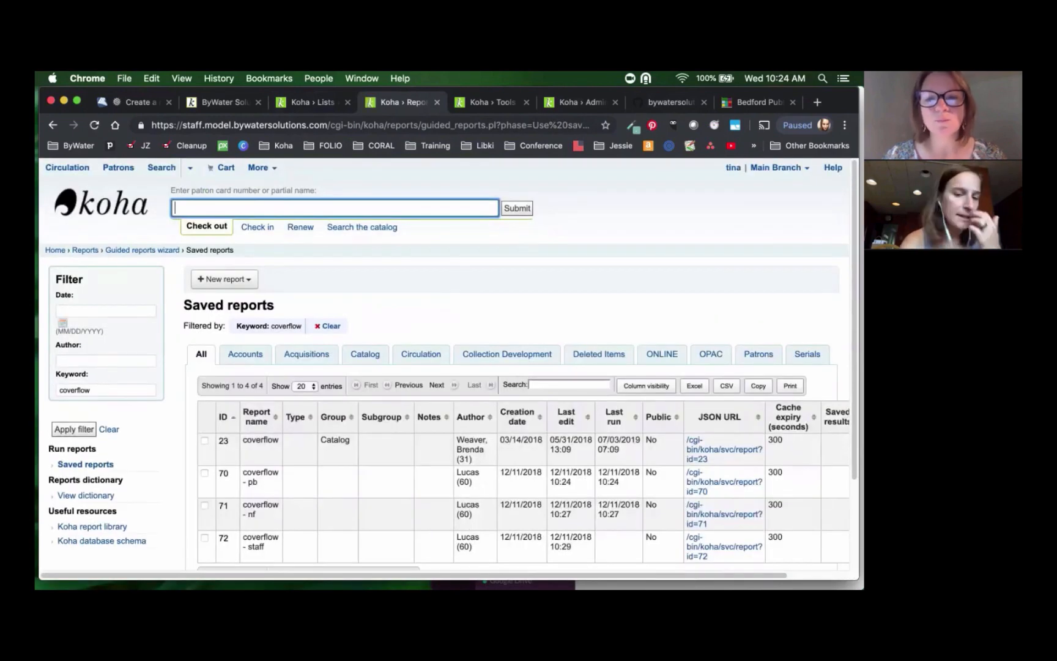
pyautogui.scroll(-1, 447, 422)
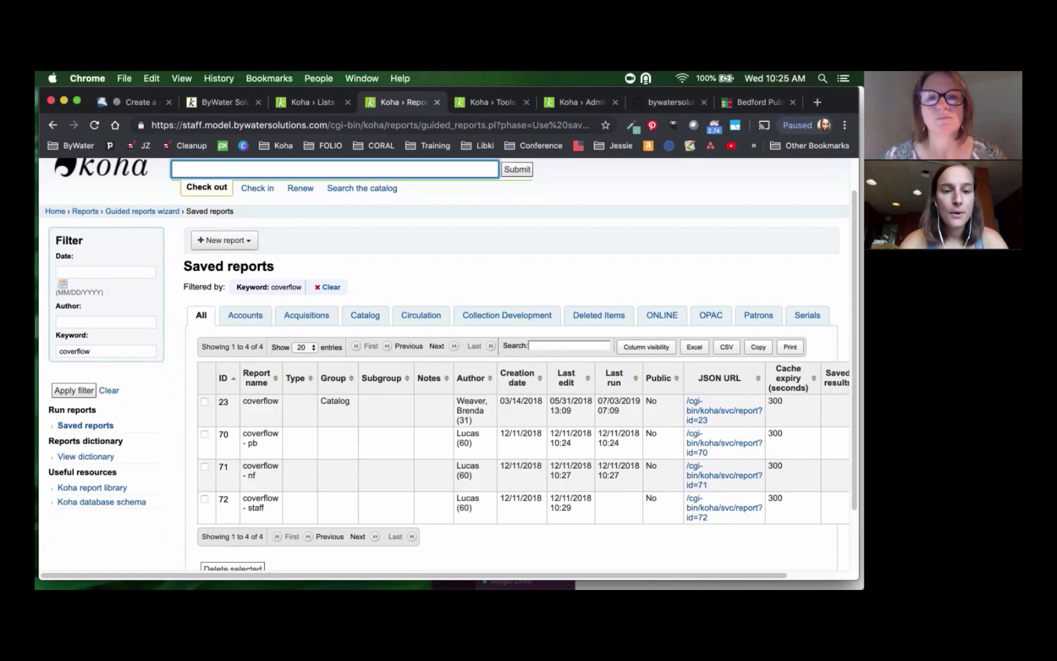
pyautogui.scroll(-1, 448, 364)
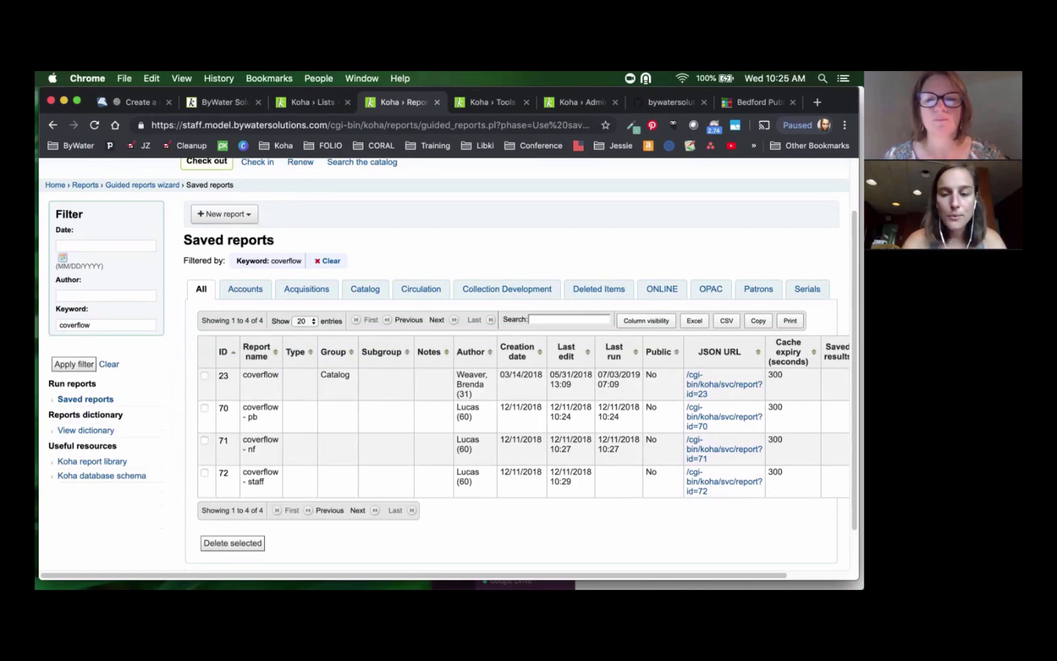
pyautogui.hscroll(3, 449, 367)
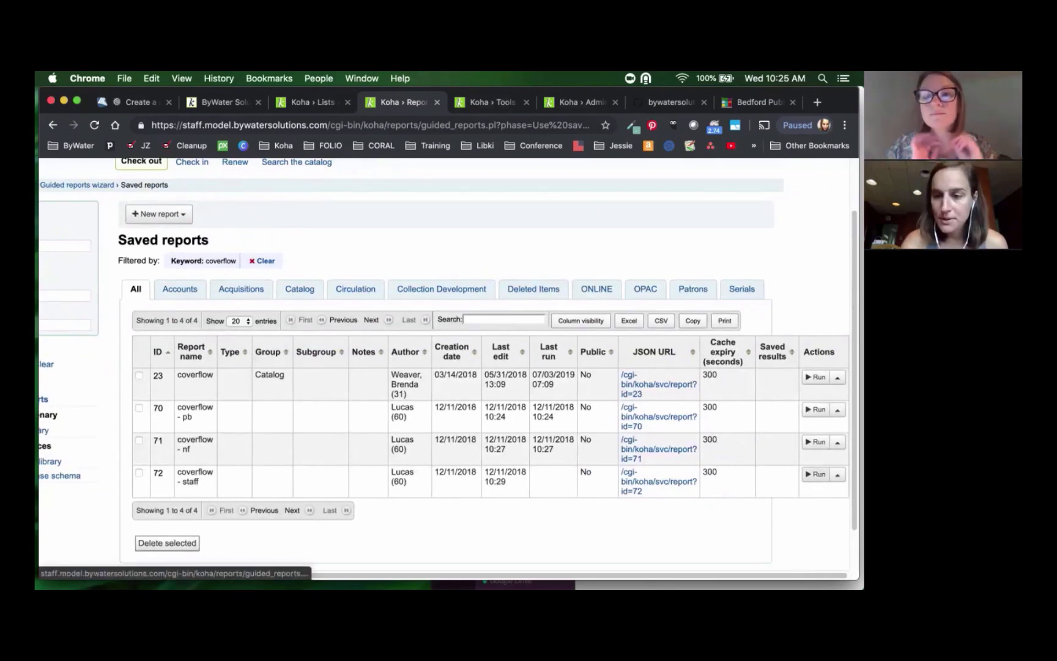
# - Duplicate the saved report "coverflow - staff" as the starting point for a new SQL report
pyautogui.click(836, 474)
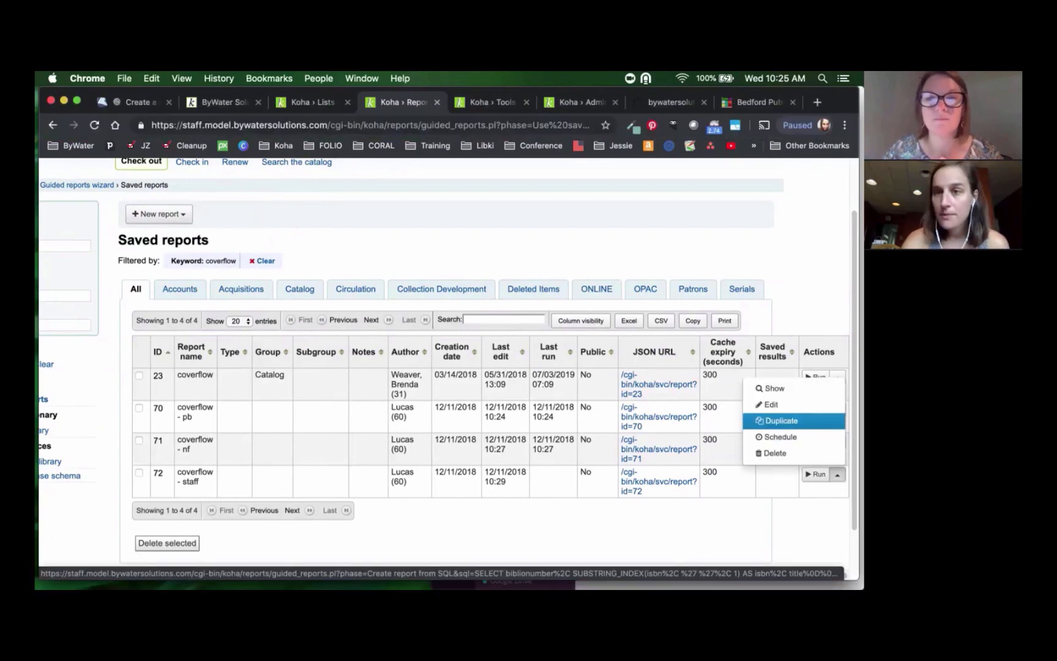
pyautogui.click(781, 420)
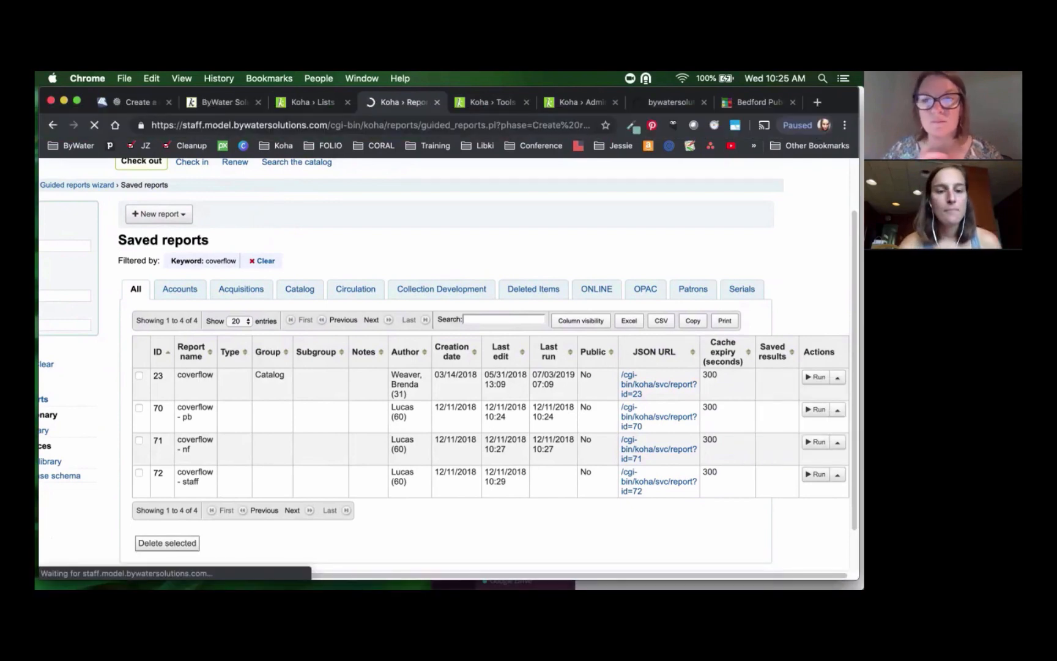
pyautogui.scroll(-2, 447, 368)
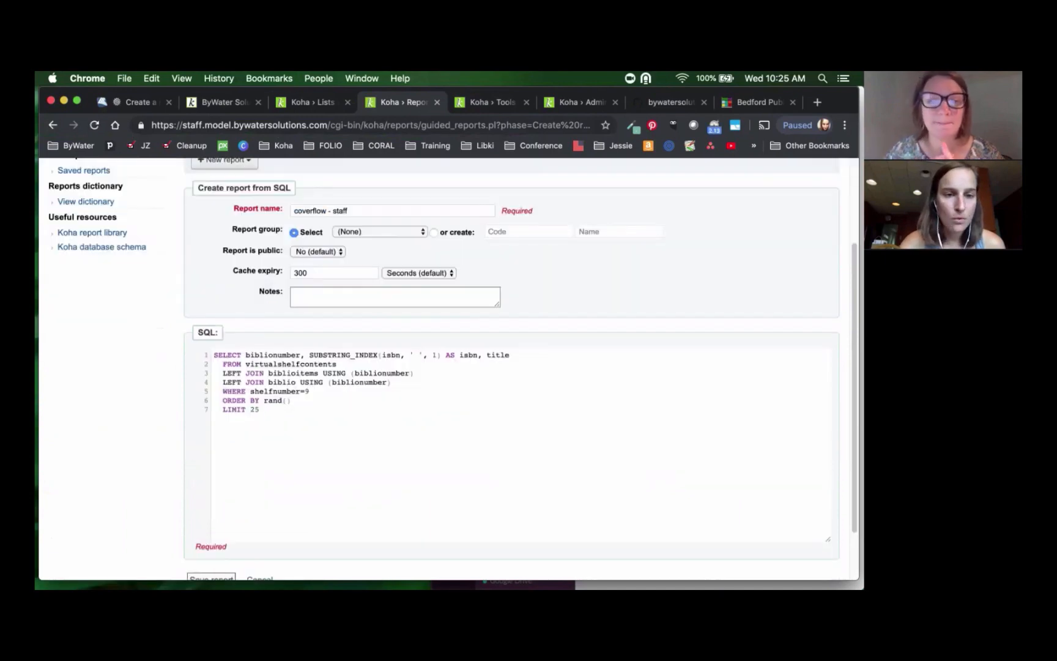
# - Examine the duplicated report's SQL, highlighting the SELECT line, the virtualshelfcontents table and the WHERE keyword
pyautogui.moveTo(213, 355); pyautogui.dragTo(510, 355)
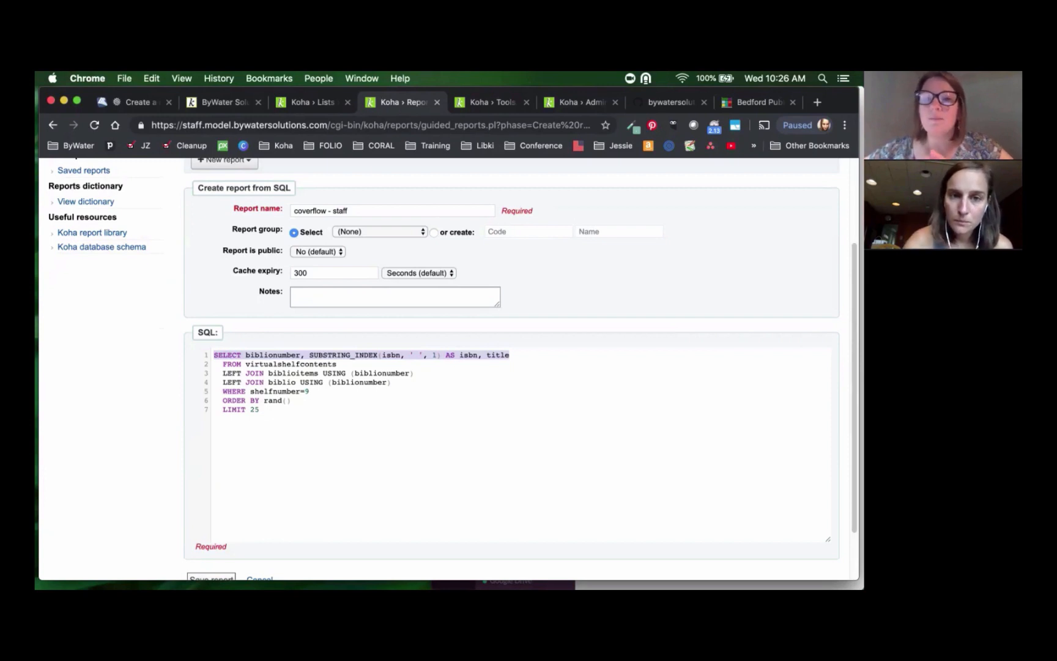
pyautogui.click(333, 211)
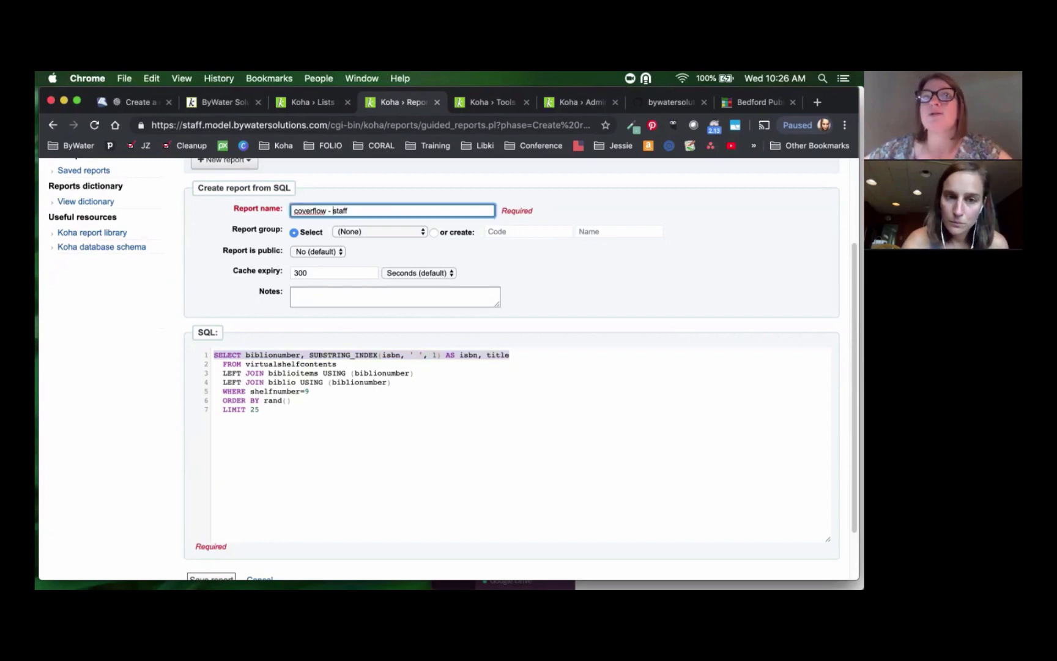
pyautogui.click(260, 410)
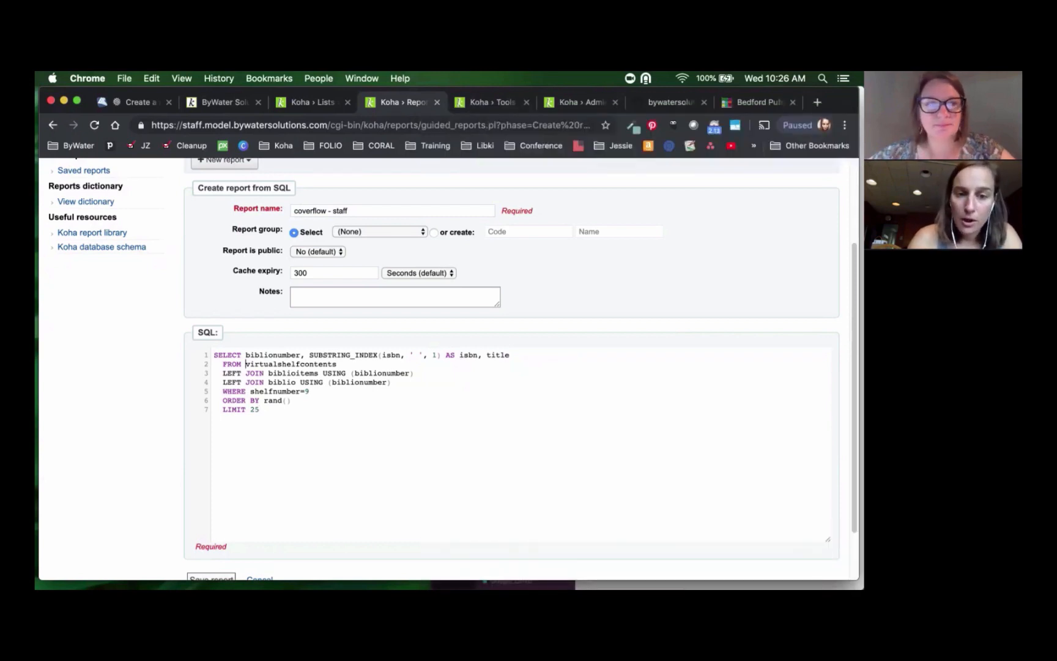
pyautogui.moveTo(245, 364); pyautogui.dragTo(336, 364)
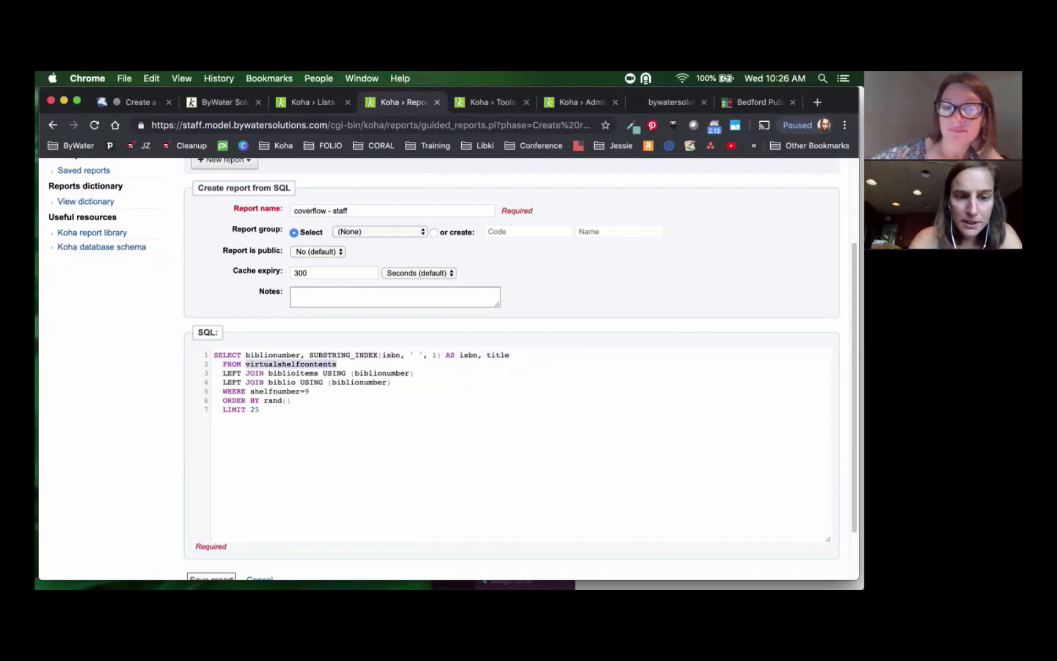
pyautogui.moveTo(222, 391); pyautogui.dragTo(245, 392)
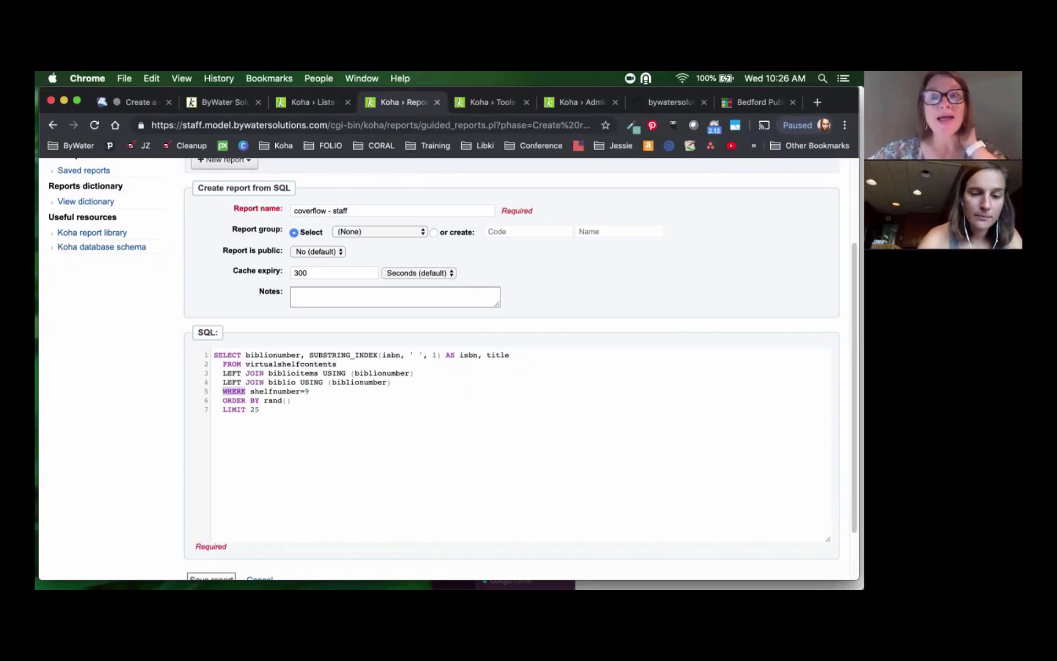
# - Set the shelf number in the SQL's WHERE clause to 11
pyautogui.click(309, 391)
pyautogui.press('BackSpace')
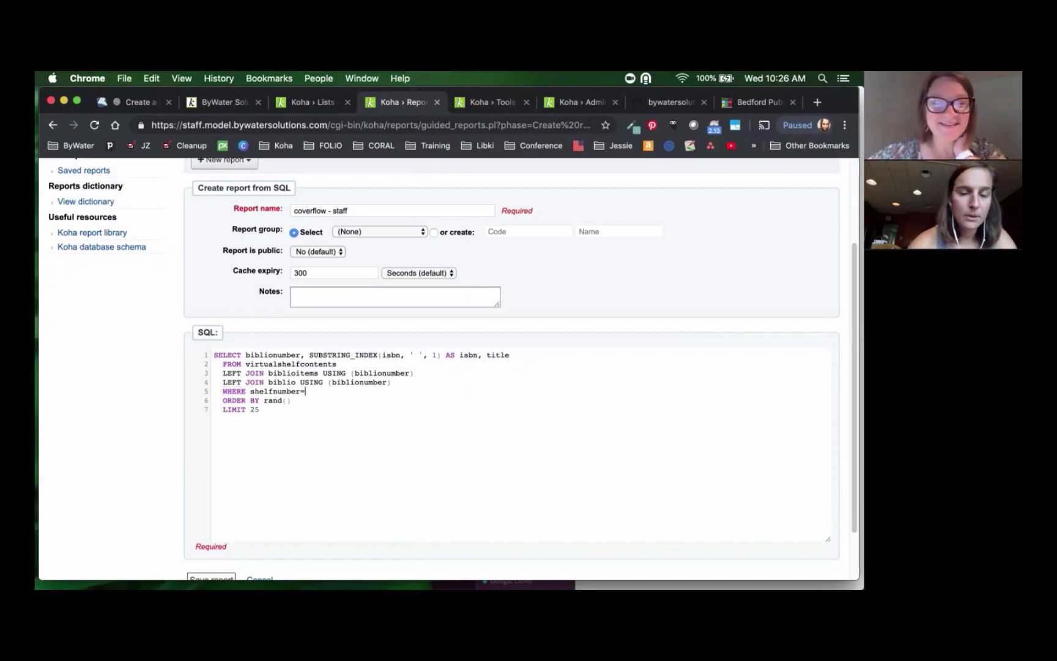
pyautogui.write('11')
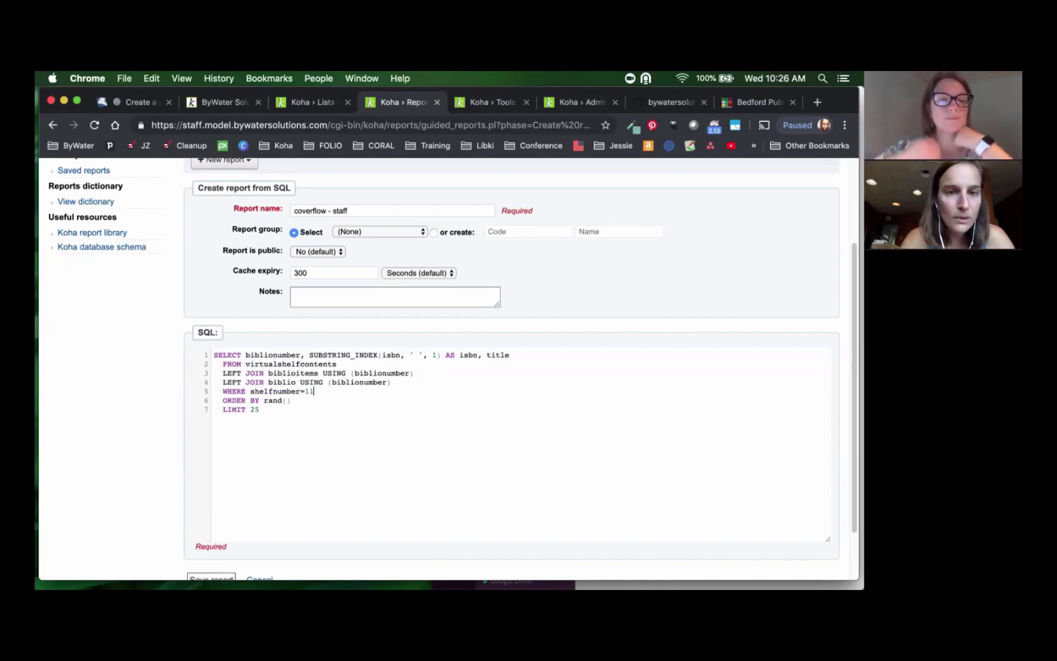
# - Rename the duplicated report to "coverflow - summer staff" and assign it to the Catalog report group
pyautogui.click(333, 210)
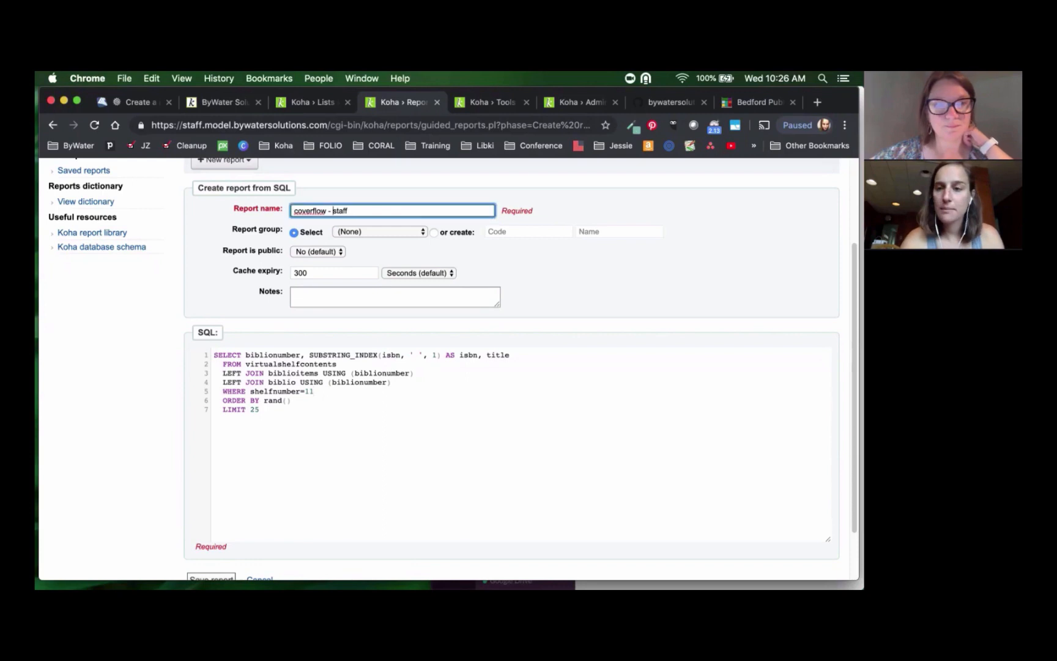
pyautogui.write('summer')
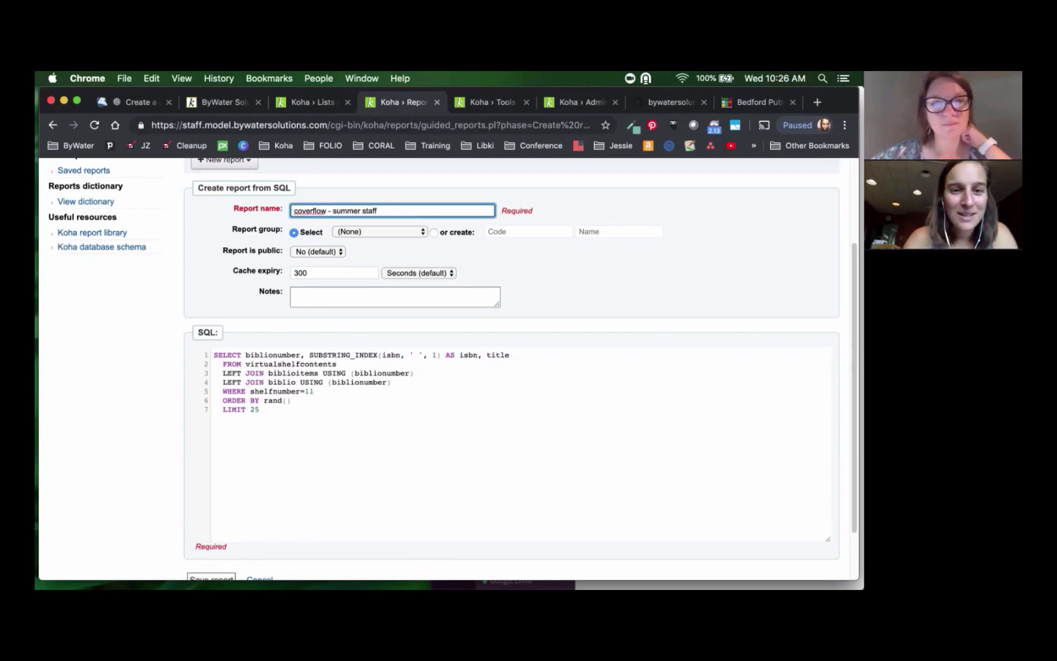
pyautogui.click(380, 232)
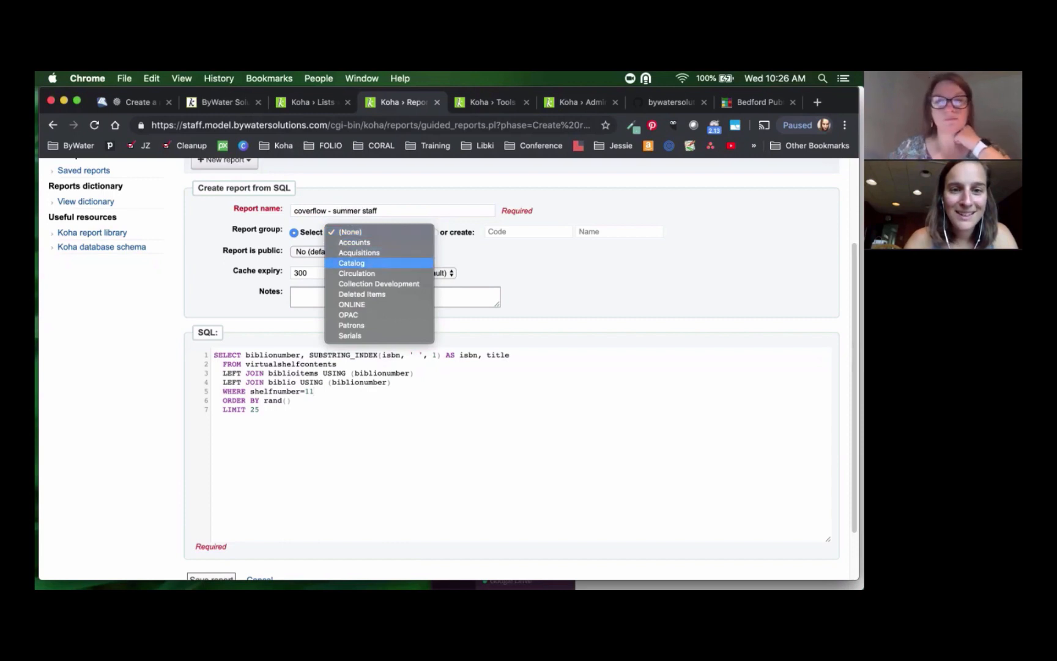
pyautogui.press('Return')
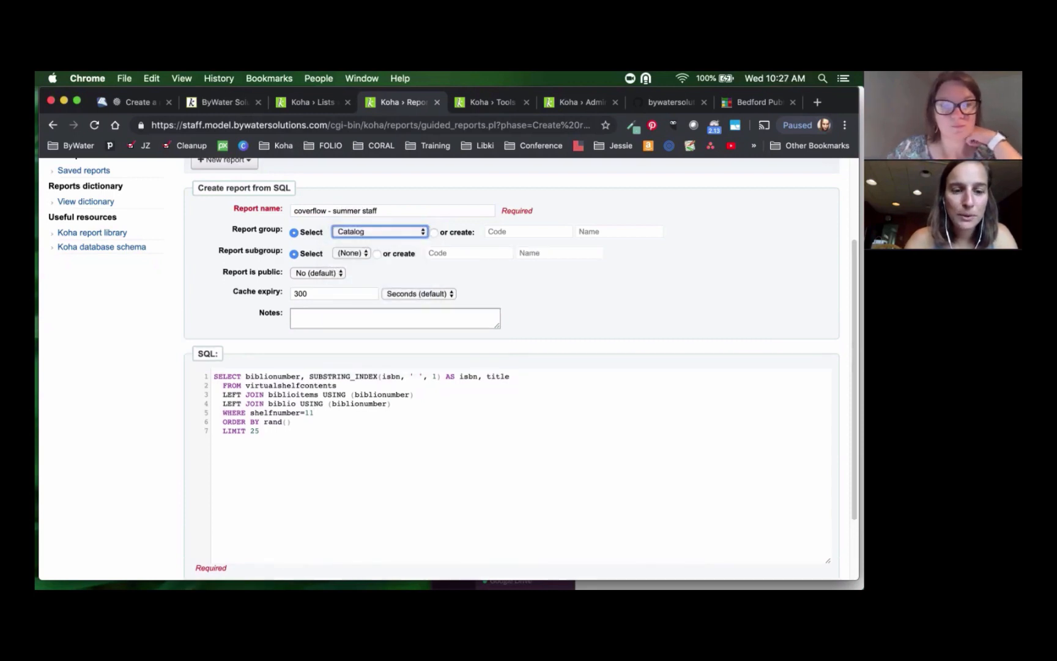
# - Save and run the "coverflow - summer staff" report, and highlight the reports=95 parameter in its web address
pyautogui.scroll(-1, 452, 367)
pyautogui.scroll(-3, 452, 367)
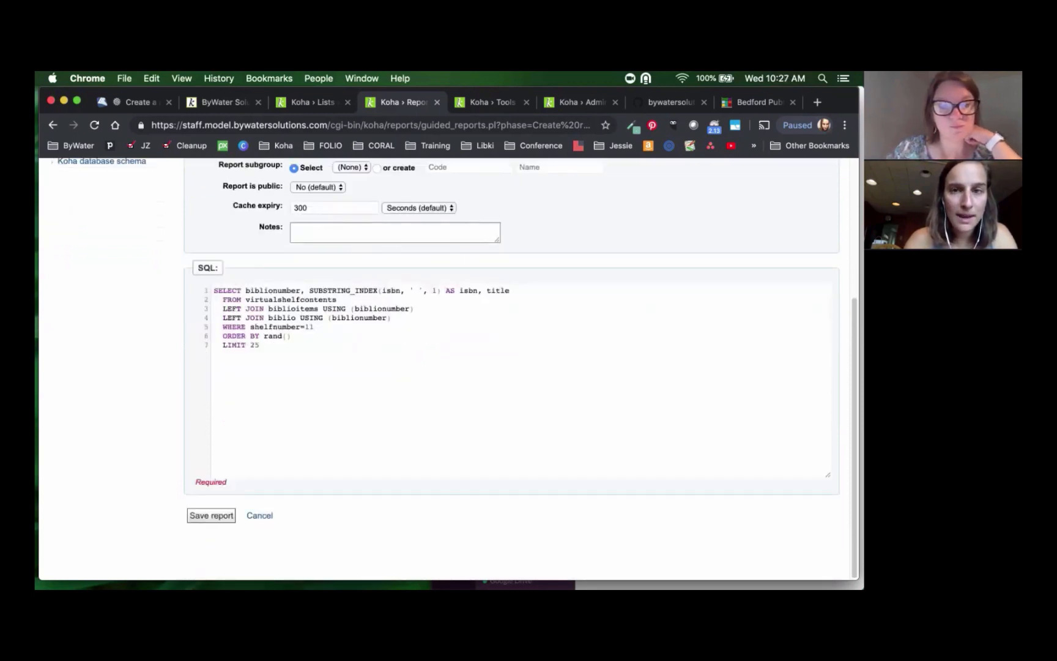
pyautogui.click(211, 515)
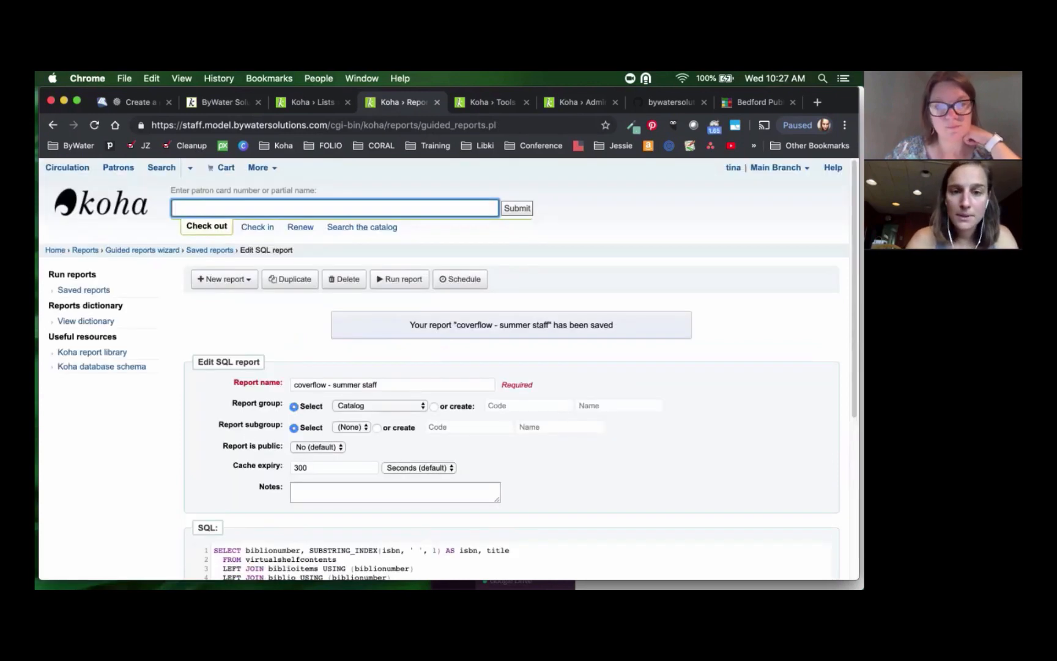
pyautogui.click(400, 279)
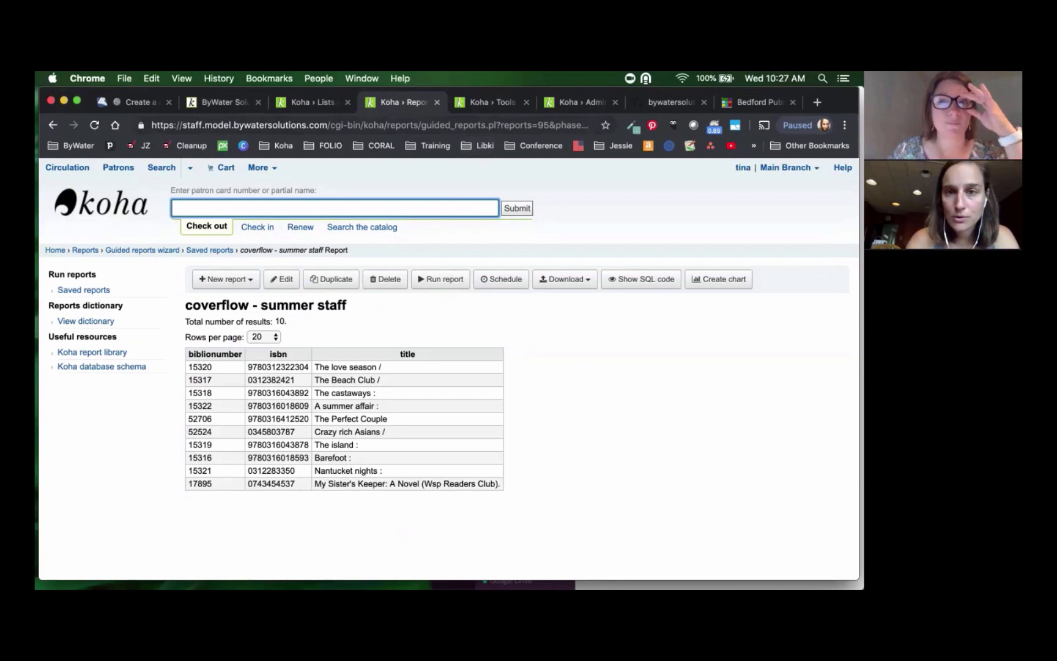
pyautogui.moveTo(502, 124); pyautogui.dragTo(550, 124)
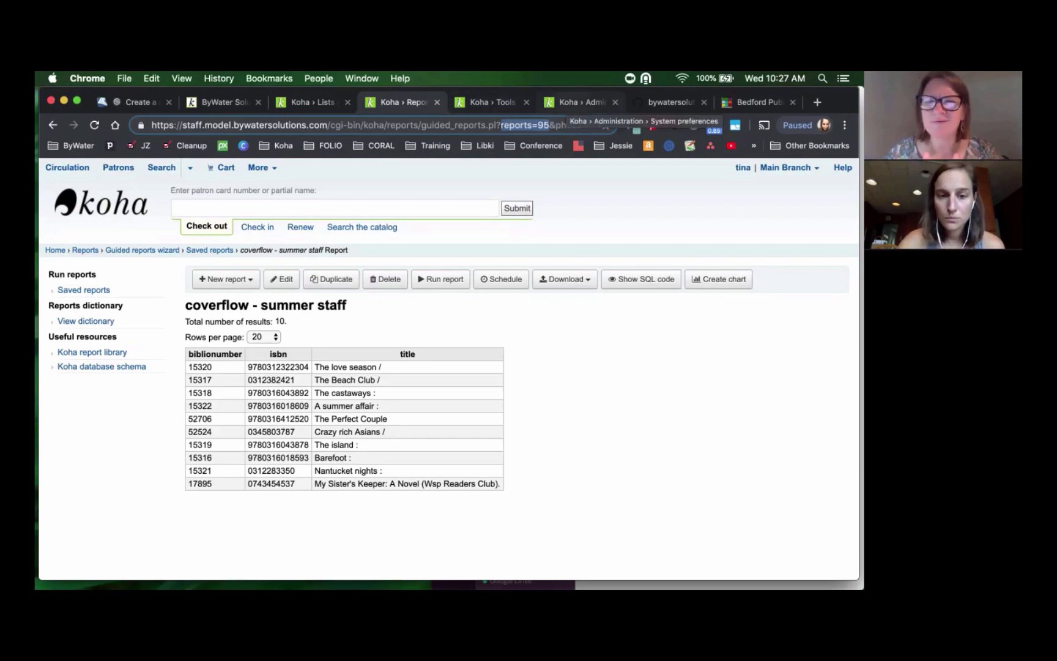
# - Go to the installed Koha plugins list and highlight the CoverFlow plugin's name
pyautogui.click(575, 102)
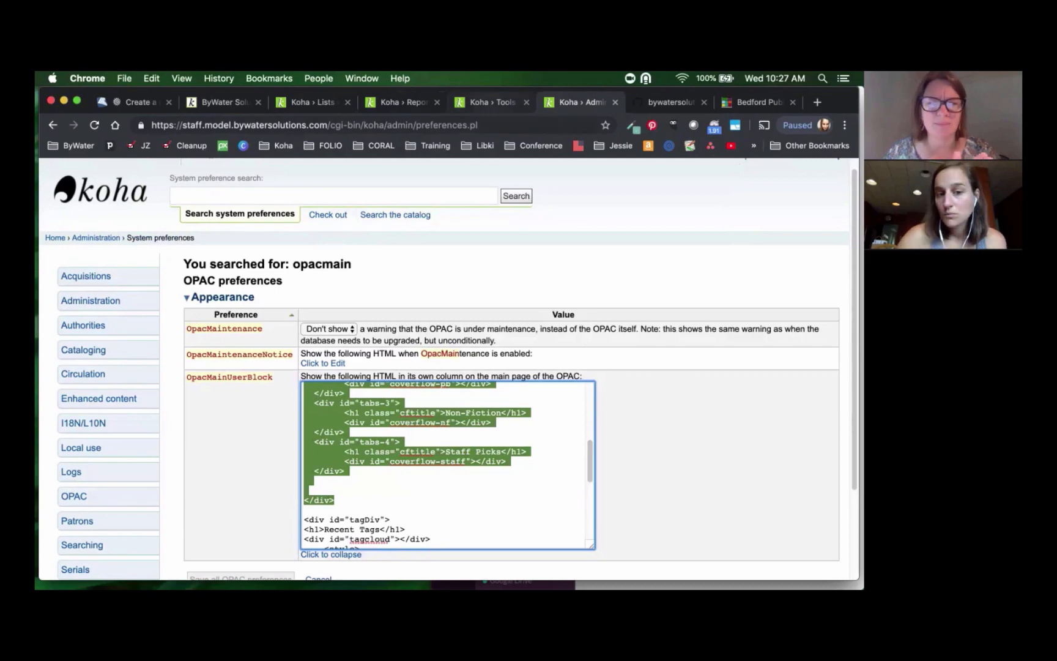
pyautogui.click(489, 102)
pyautogui.press('Escape')
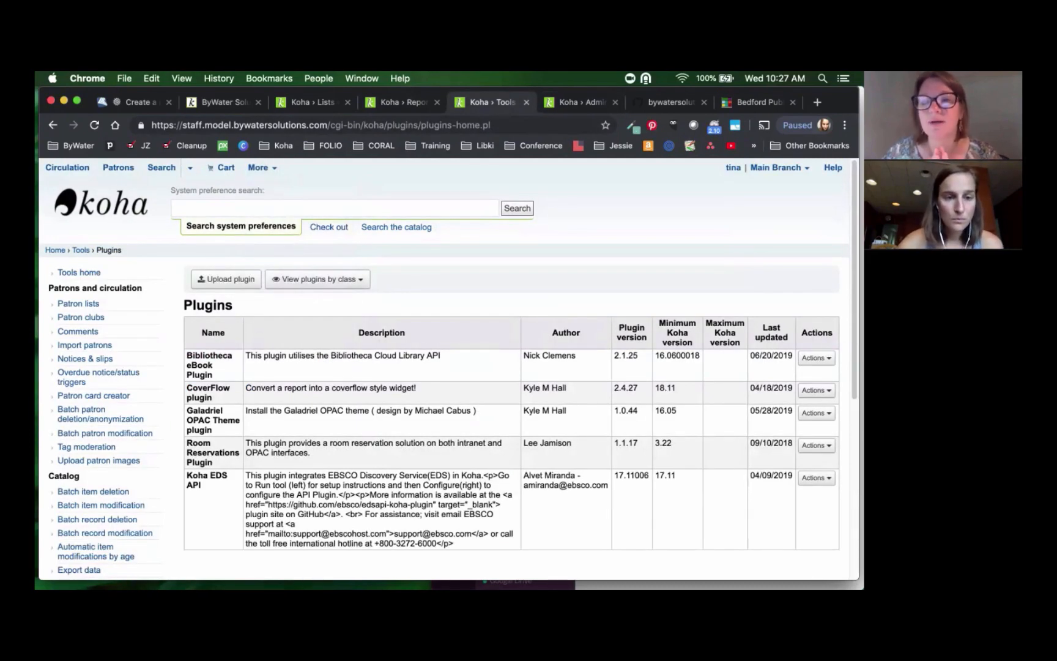
pyautogui.tripleClick(208, 389)
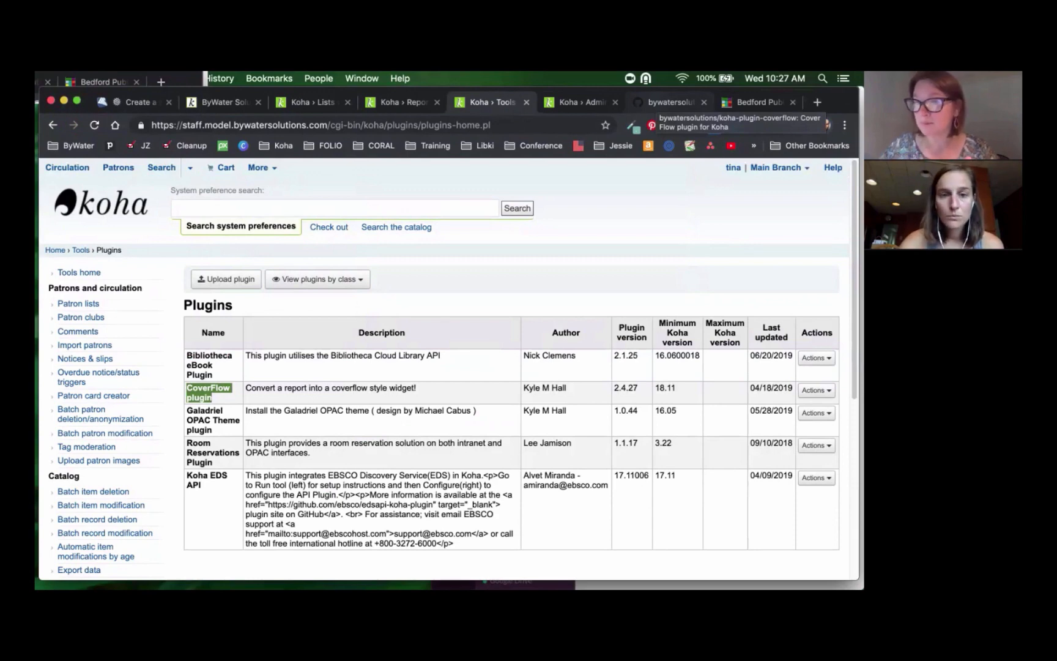
# - Switch to the plugin's GitHub page and highlight the repository name bywatersolutions/koha-plugin-coverflow
pyautogui.click(670, 102)
pyautogui.scroll(15, 442, 367)
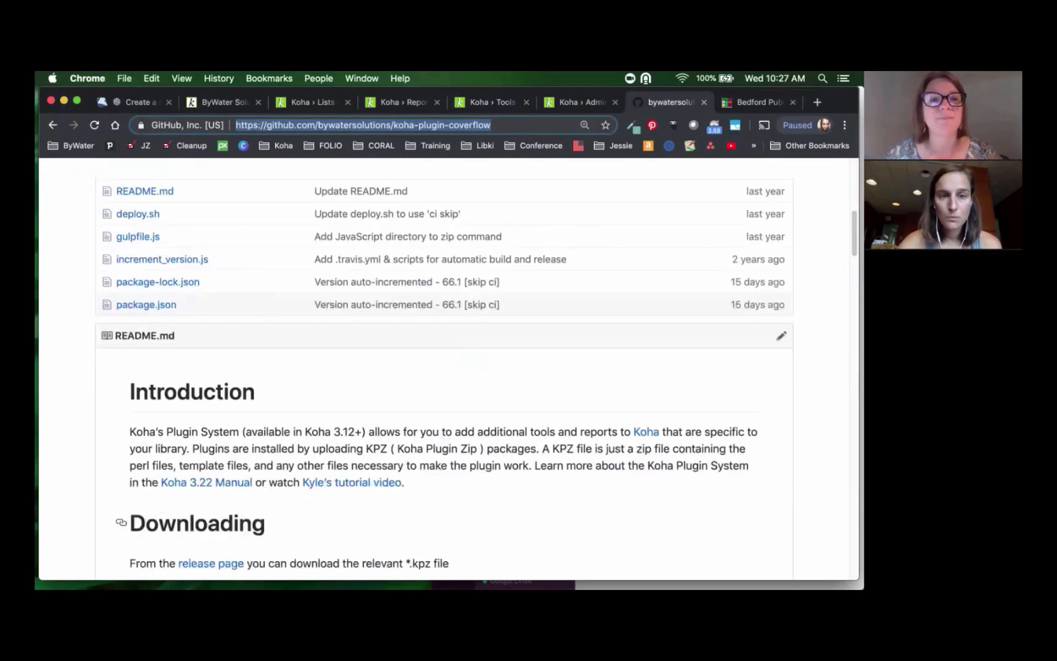
pyautogui.moveTo(353, 230); pyautogui.dragTo(106, 231)
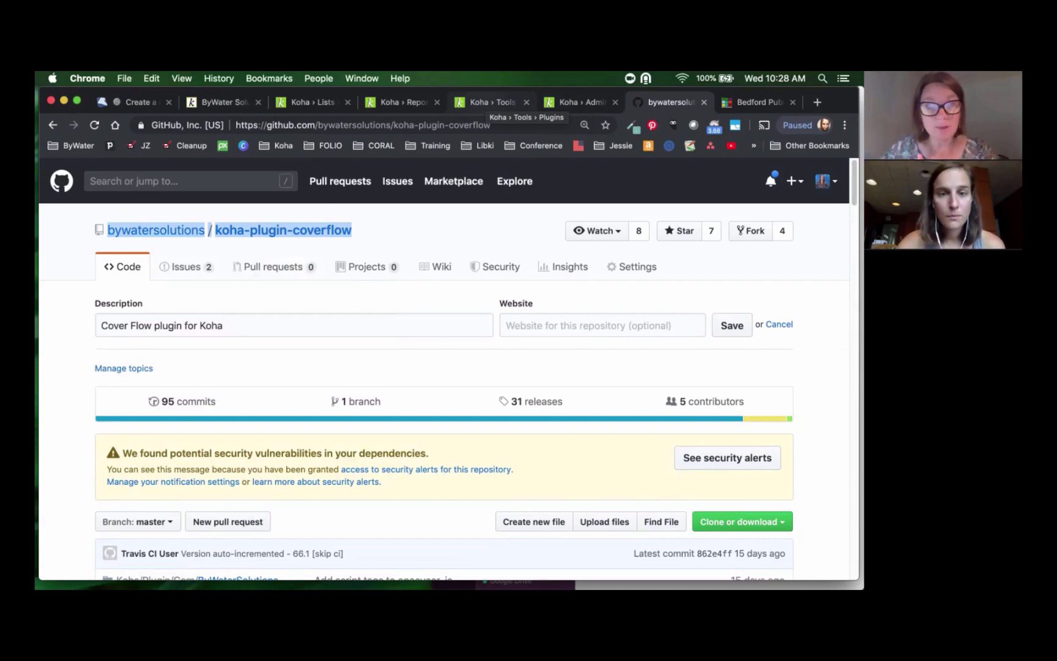
# - Return to the Koha plugins list, highlight the CoverFlow plugin's description and open that plugin's configuration
pyautogui.click(489, 103)
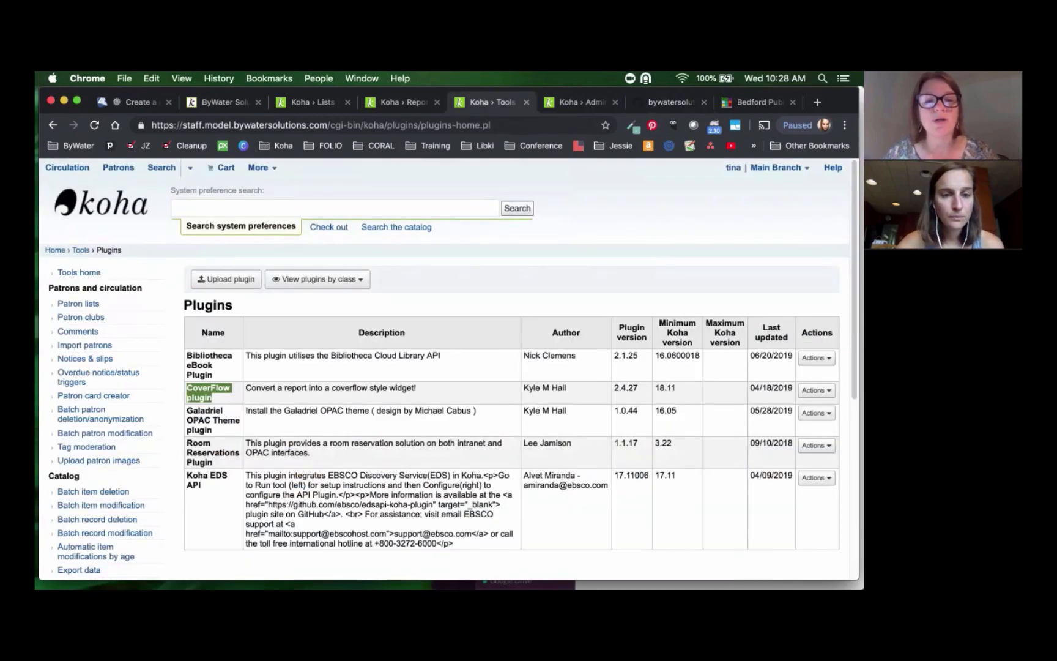
pyautogui.moveTo(245, 388); pyautogui.dragTo(416, 387)
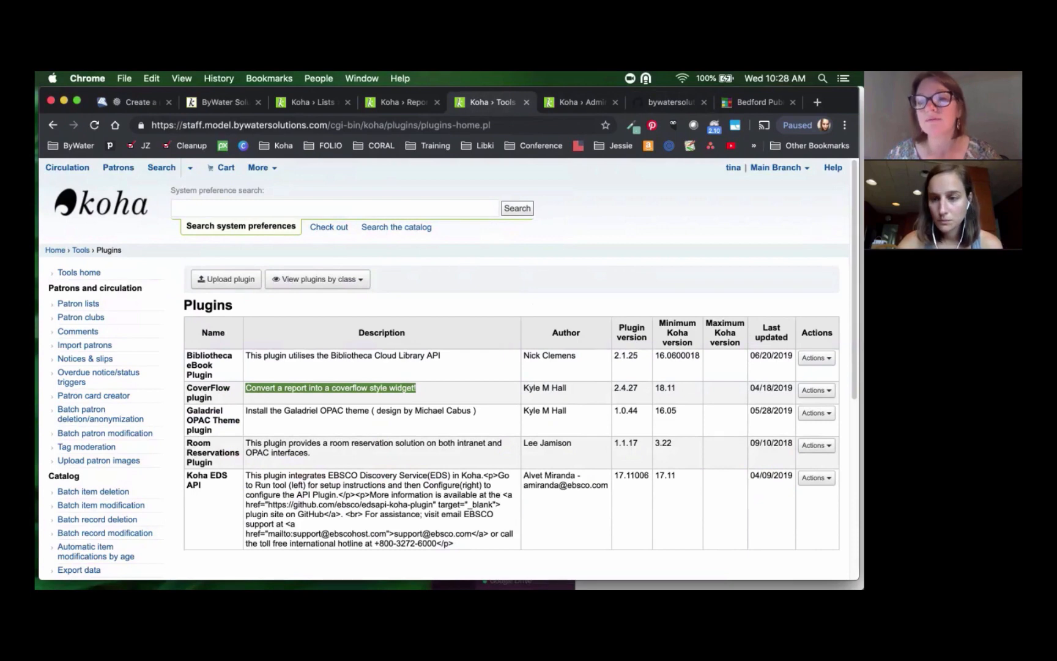
pyautogui.click(816, 390)
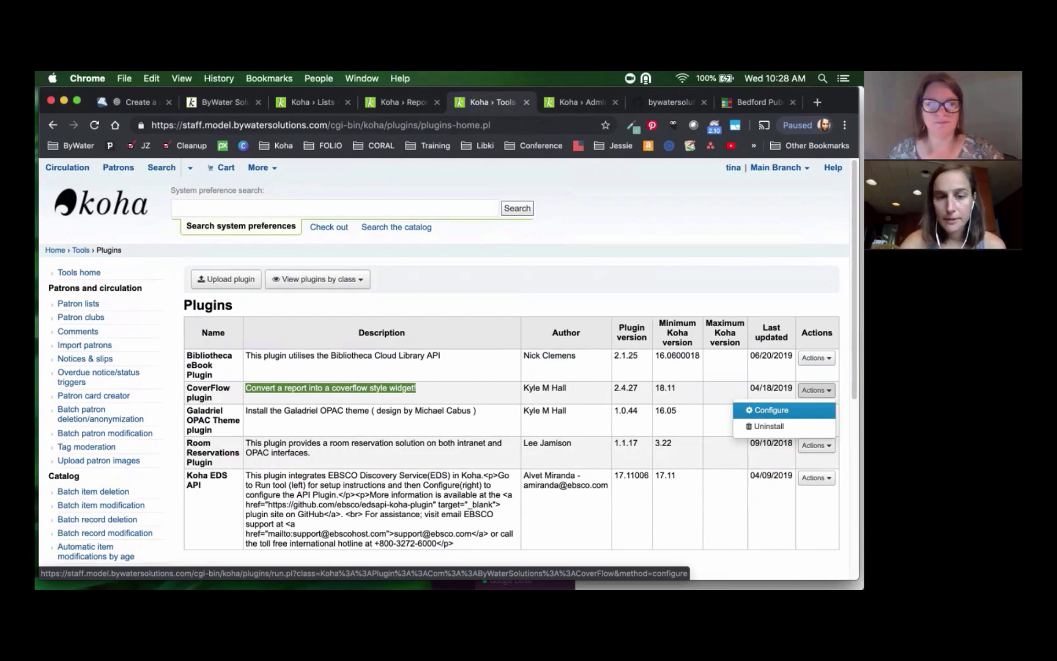
pyautogui.click(771, 410)
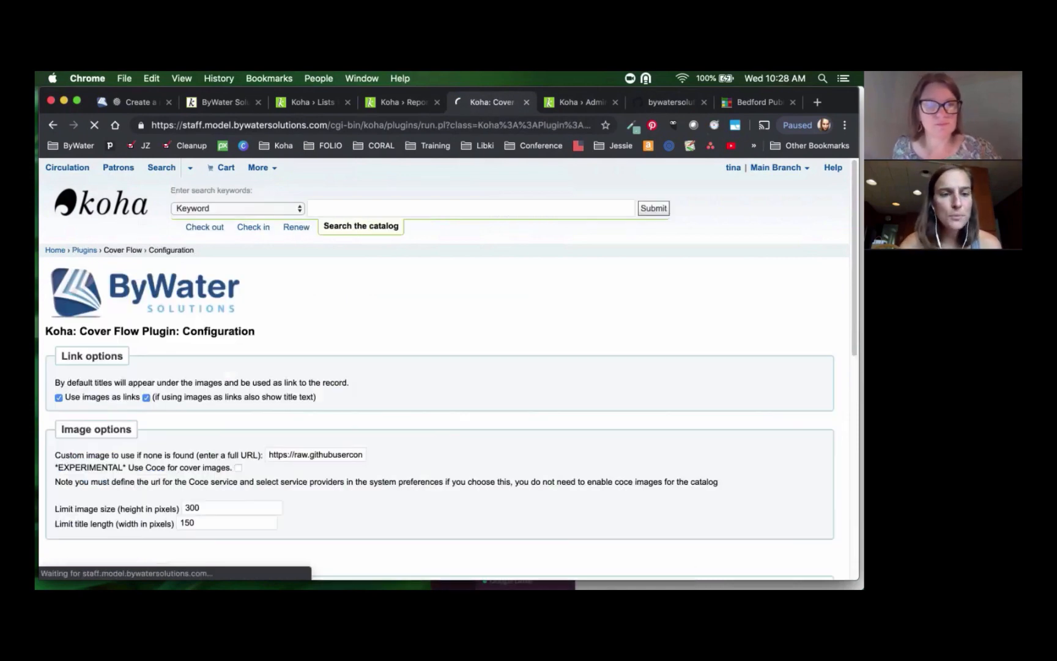
# - Review the CoverFlow plugin's link and image options, and highlight the id: 69 entry that starts the mapping
pyautogui.scroll(-1, 448, 369)
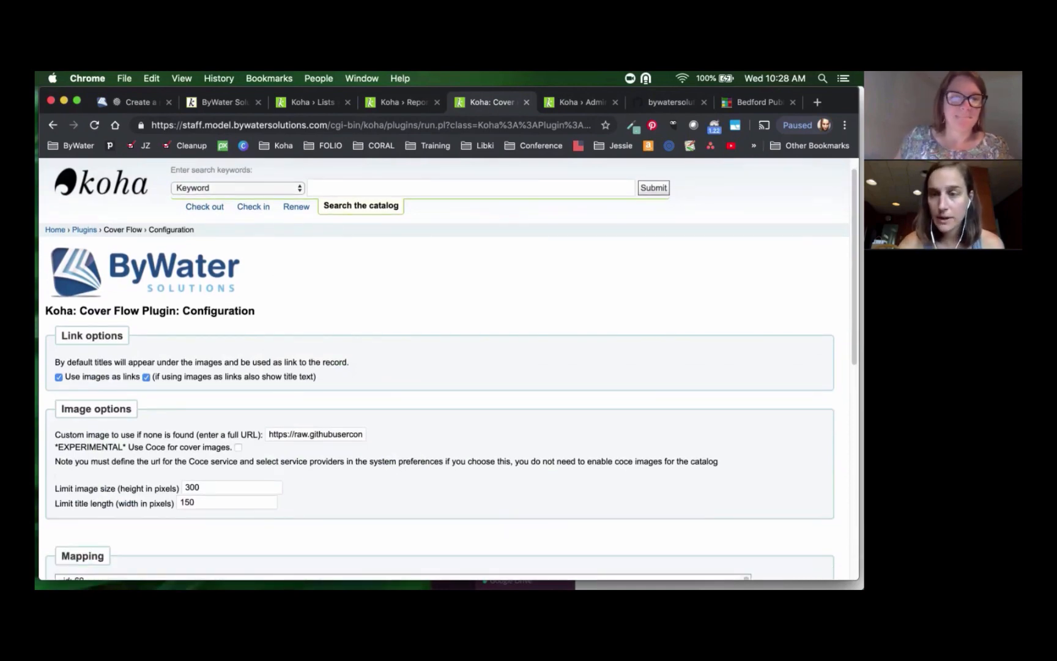
pyautogui.scroll(-1, 448, 369)
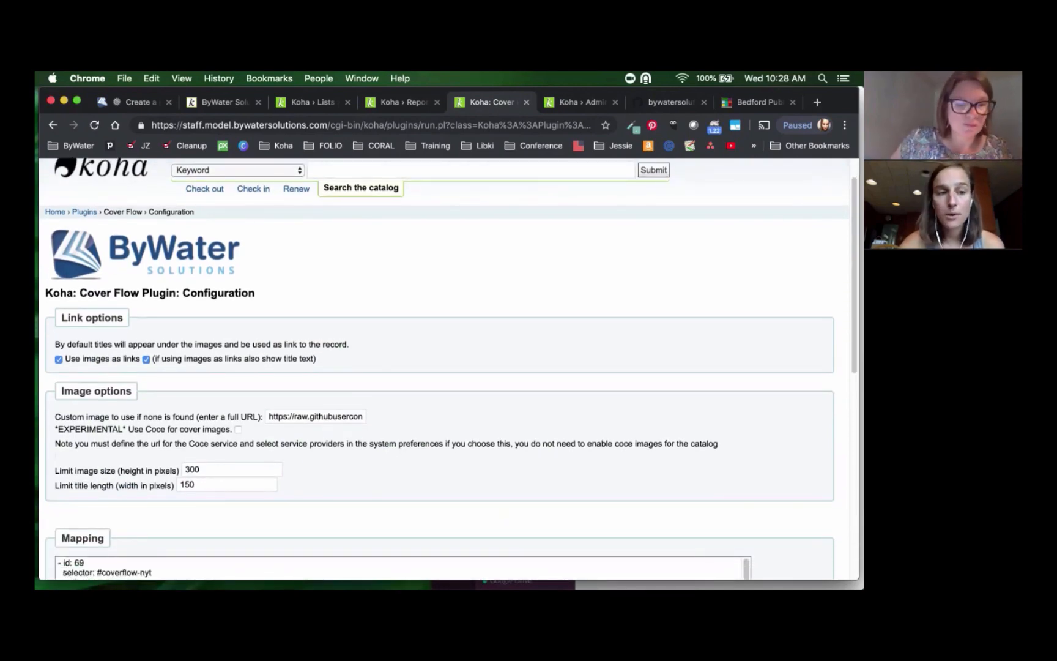
pyautogui.scroll(-2, 449, 368)
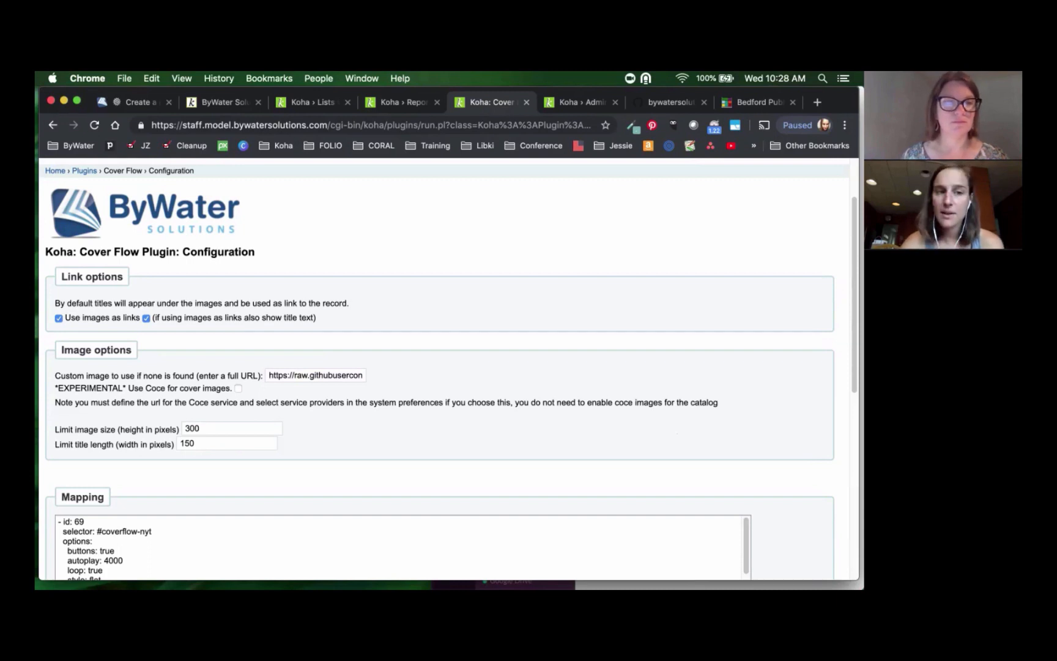
pyautogui.scroll(-2, 448, 369)
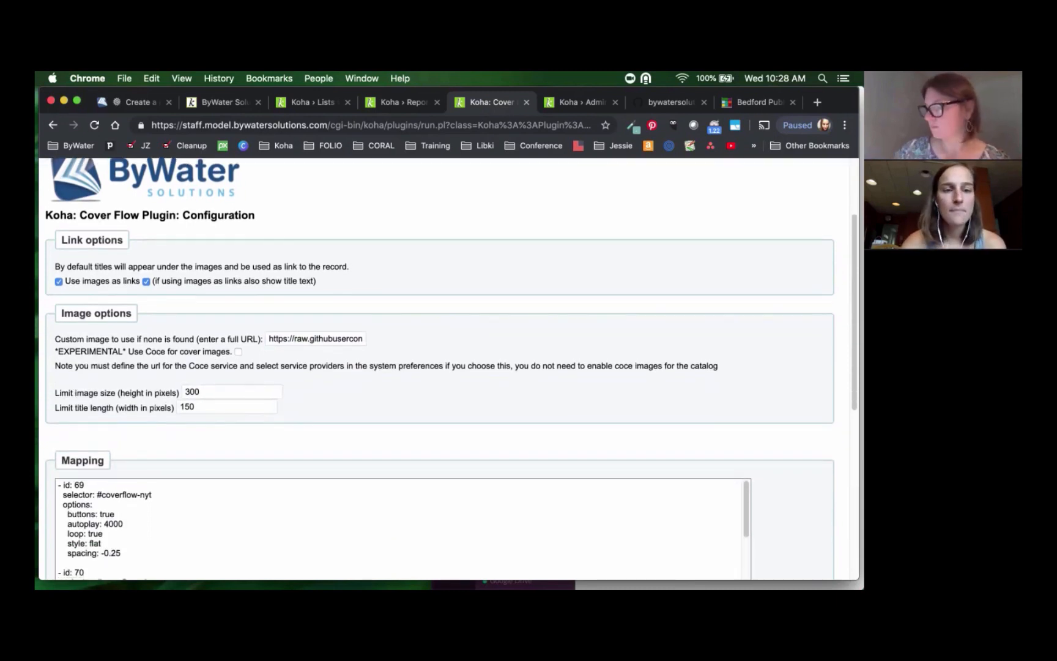
pyautogui.scroll(-2, 270, 379)
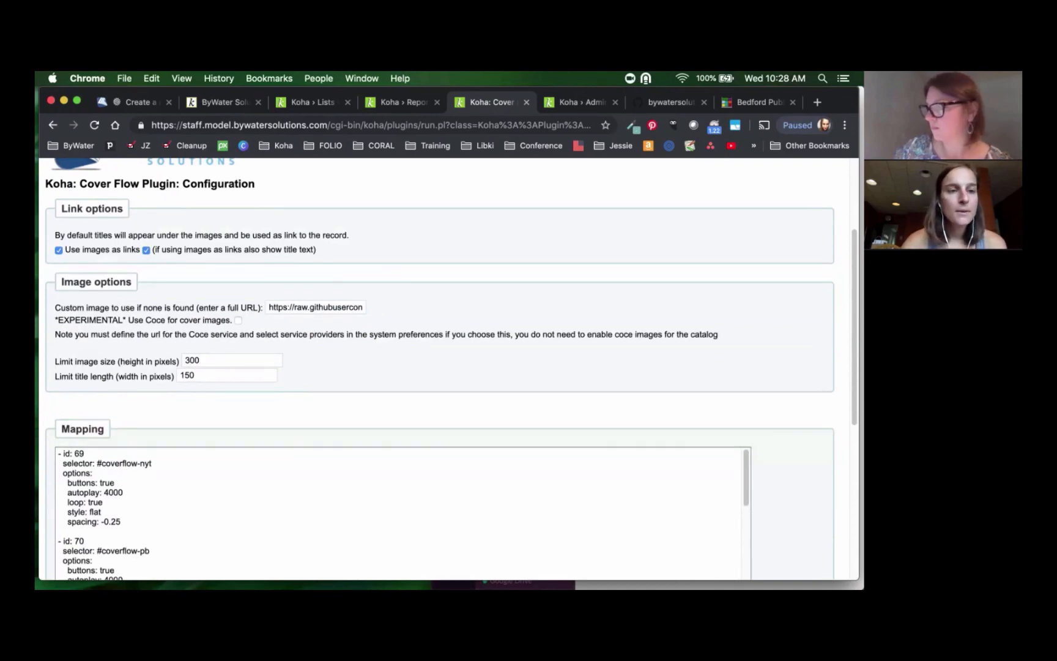
pyautogui.scroll(-5, 439, 367)
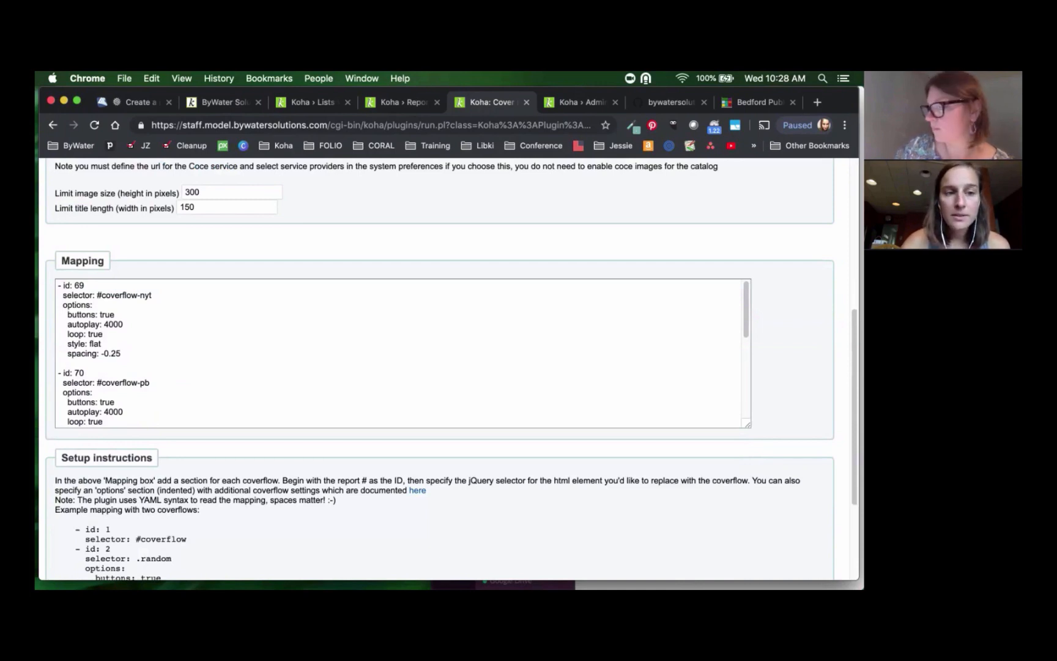
pyautogui.moveTo(61, 285); pyautogui.dragTo(85, 286)
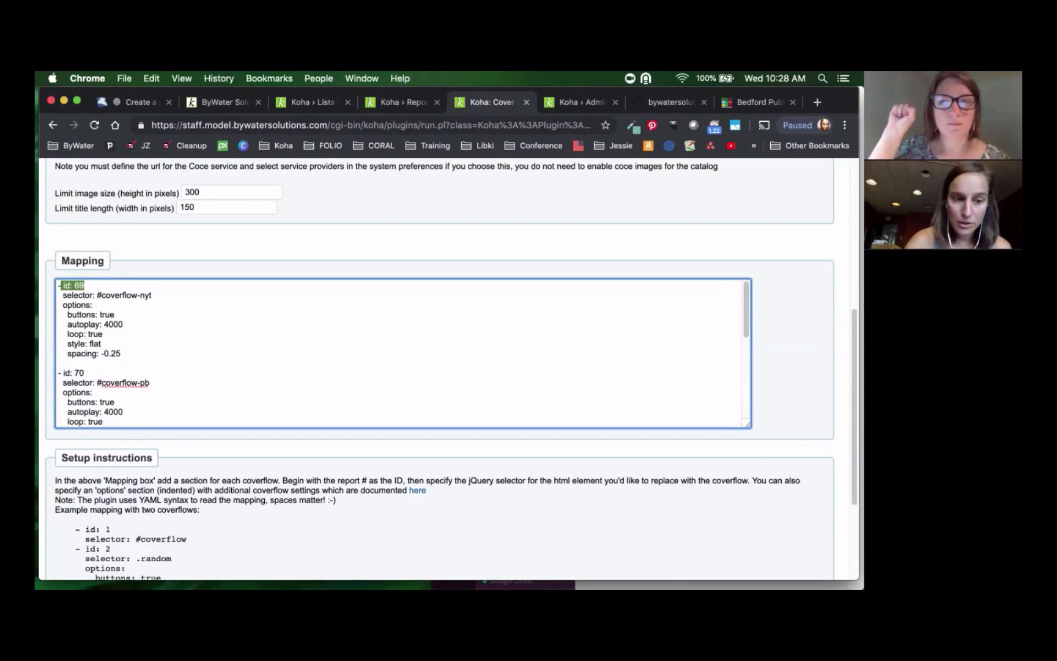
# - Look through the other mapping entries and the setup instructions, returning to the start of the mapping
pyautogui.scroll(-3, 402, 353)
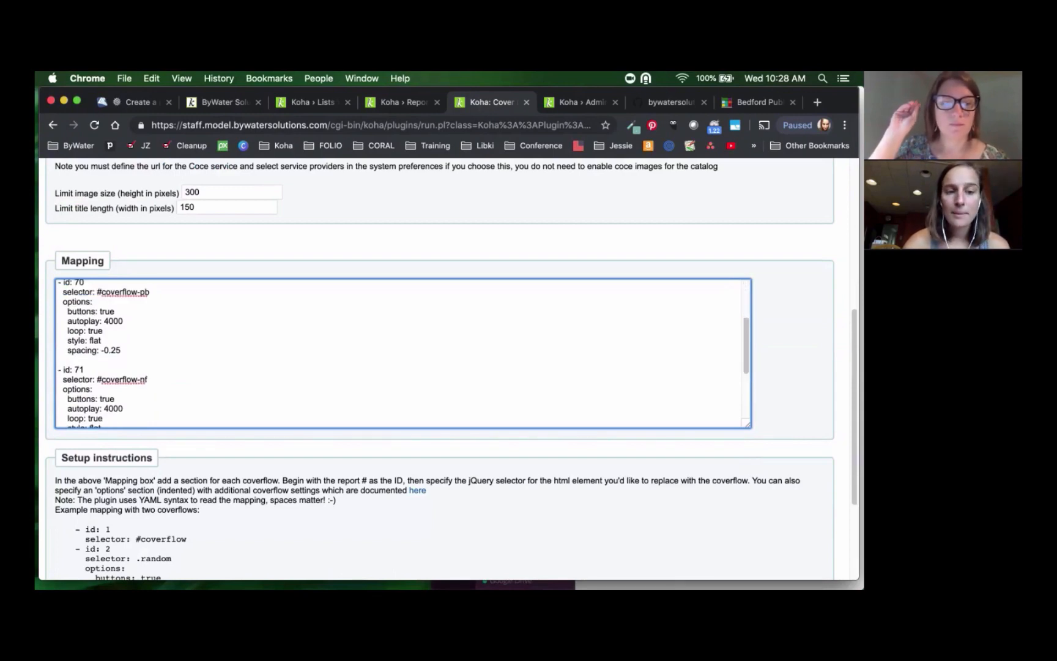
pyautogui.scroll(-3, 438, 367)
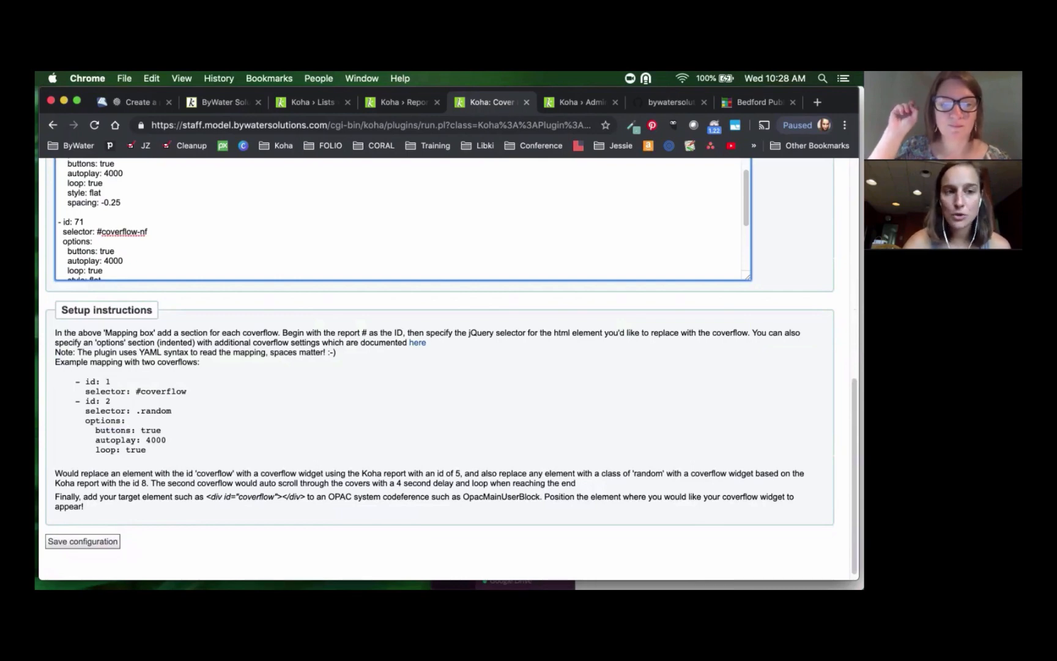
pyautogui.scroll(3, 438, 367)
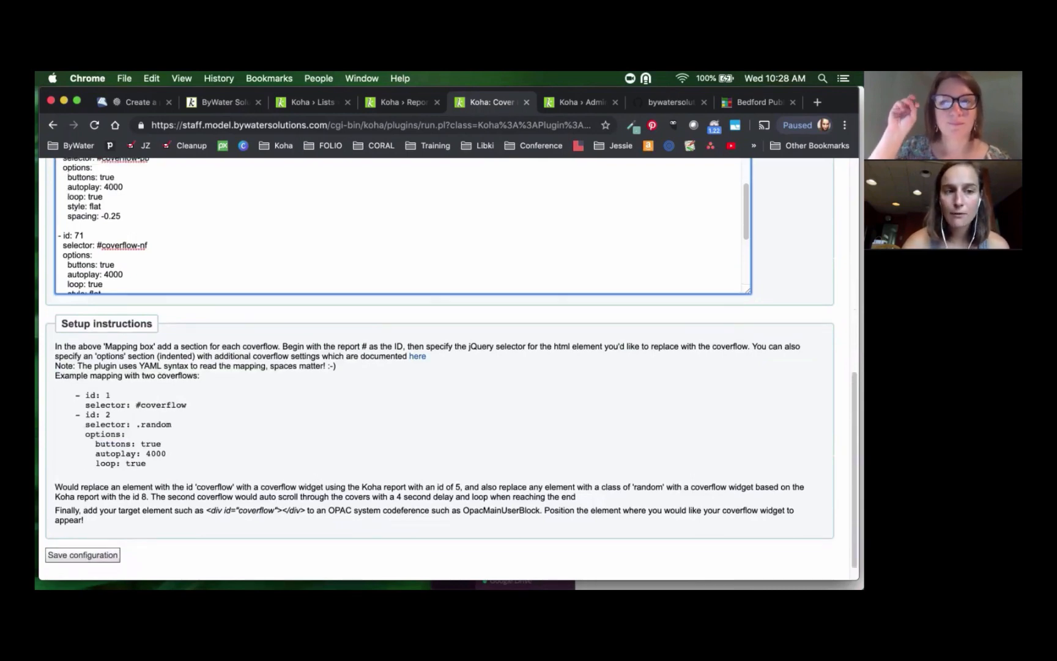
pyautogui.scroll(3, 403, 312)
pyautogui.scroll(1, 402, 312)
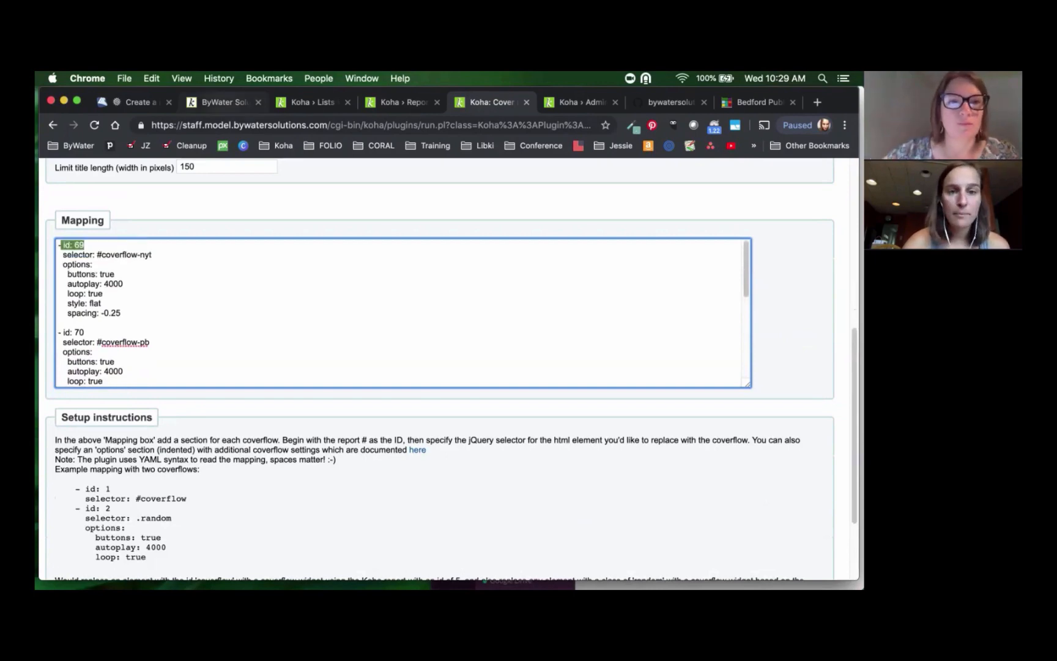
# - Check the existing carousel tabs on the ByWater OPAC home page, and highlight id: 69 again in the plugin's mapping
pyautogui.click(224, 102)
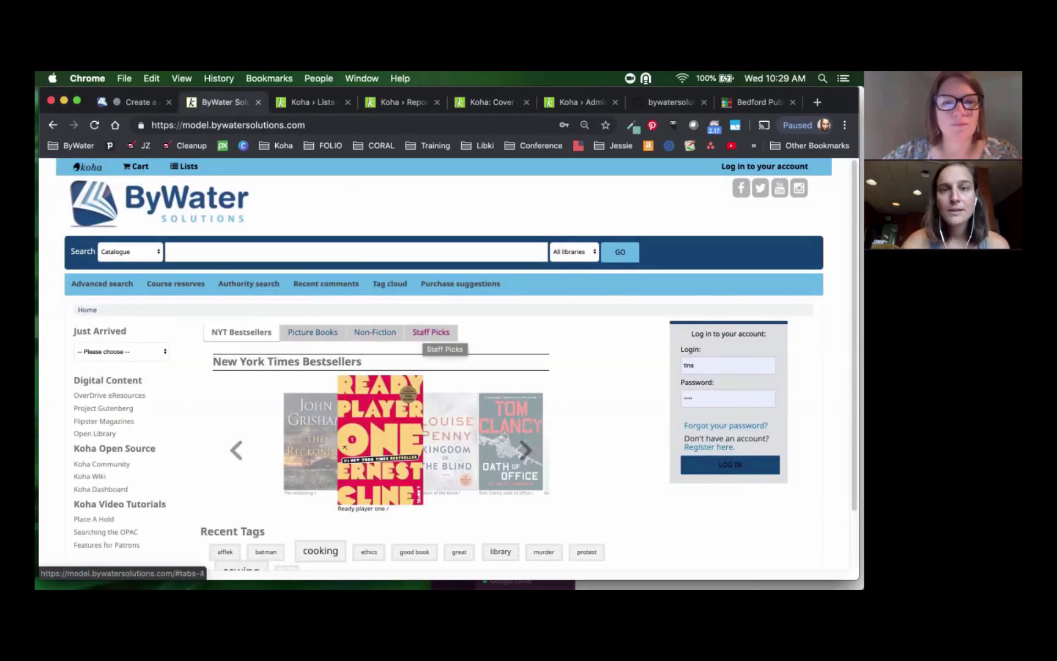
pyautogui.click(493, 103)
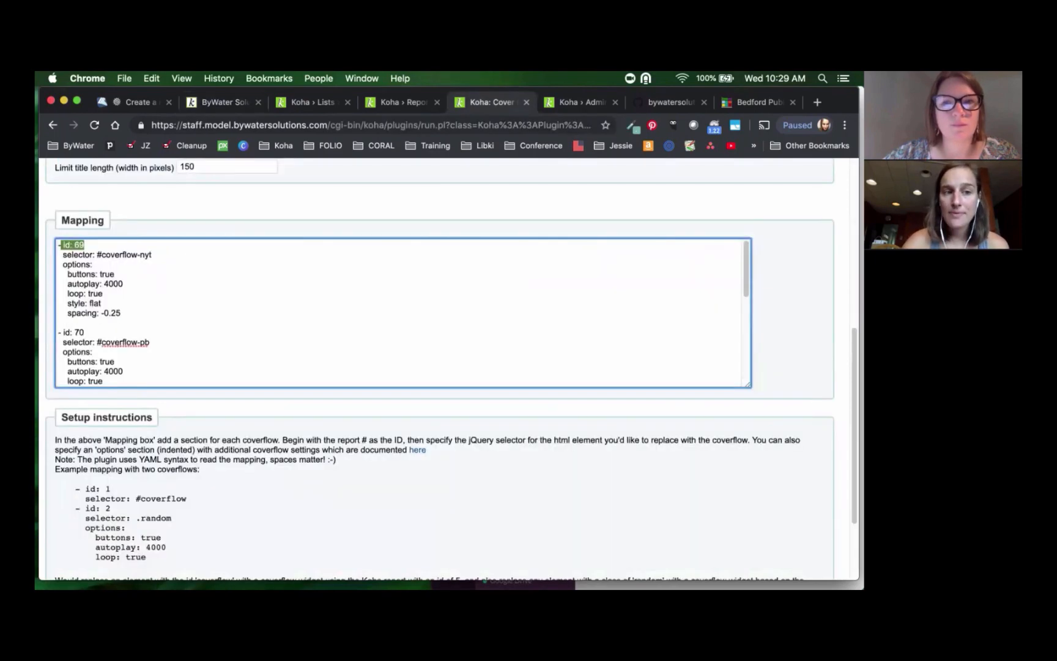
pyautogui.click(85, 245)
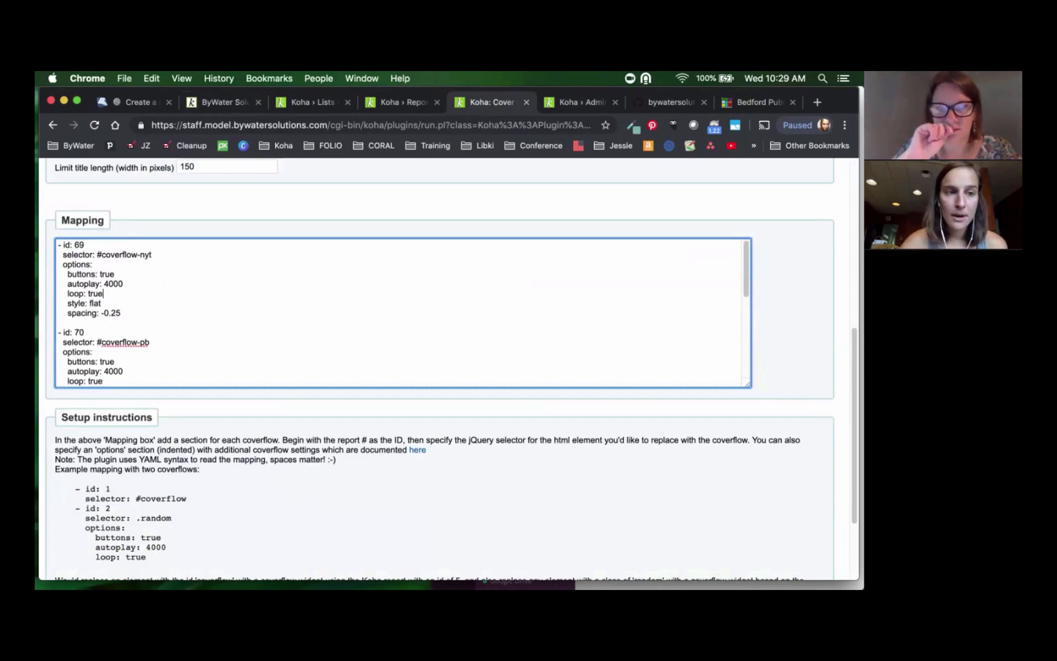
pyautogui.moveTo(61, 245); pyautogui.dragTo(84, 245)
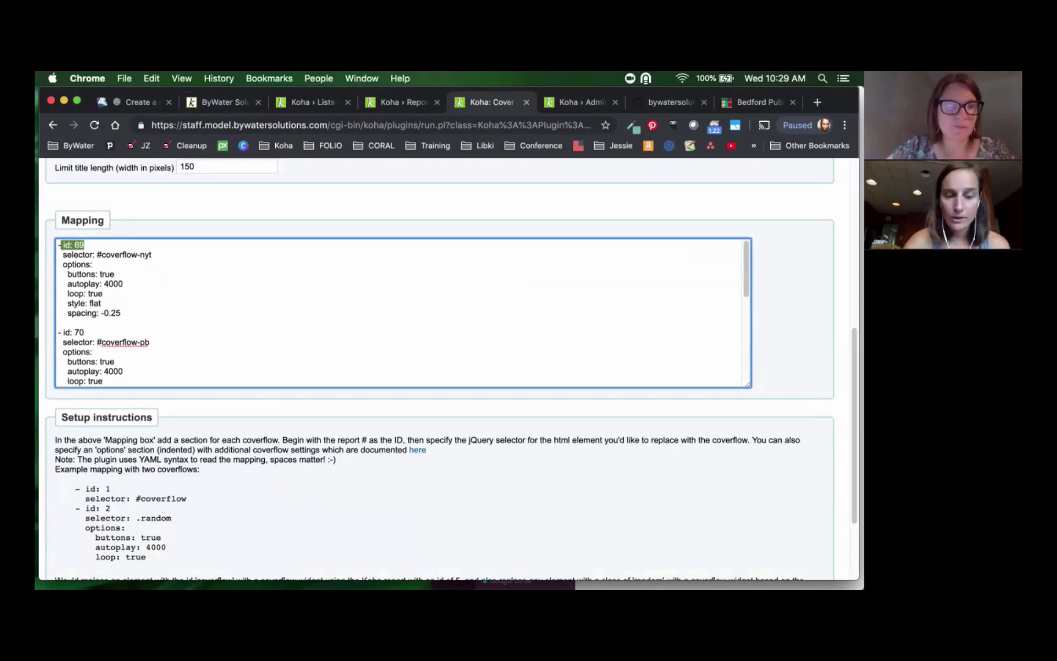
# - Duplicate the id: 72 #coverflow-staff block at the end of the mapping, separated by a blank line
pyautogui.press('Down')
pyautogui.press('Down')
pyautogui.press('Down')
pyautogui.press('Down')
pyautogui.press('Down')
pyautogui.press('Down')
pyautogui.press('Down')
pyautogui.press('Down')
pyautogui.press('Down')
pyautogui.press('Down')
pyautogui.press('Down')
pyautogui.press('Down')
pyautogui.press('Down')
pyautogui.press('Down')
pyautogui.press('Down')
pyautogui.press('Down')
pyautogui.press('Down')
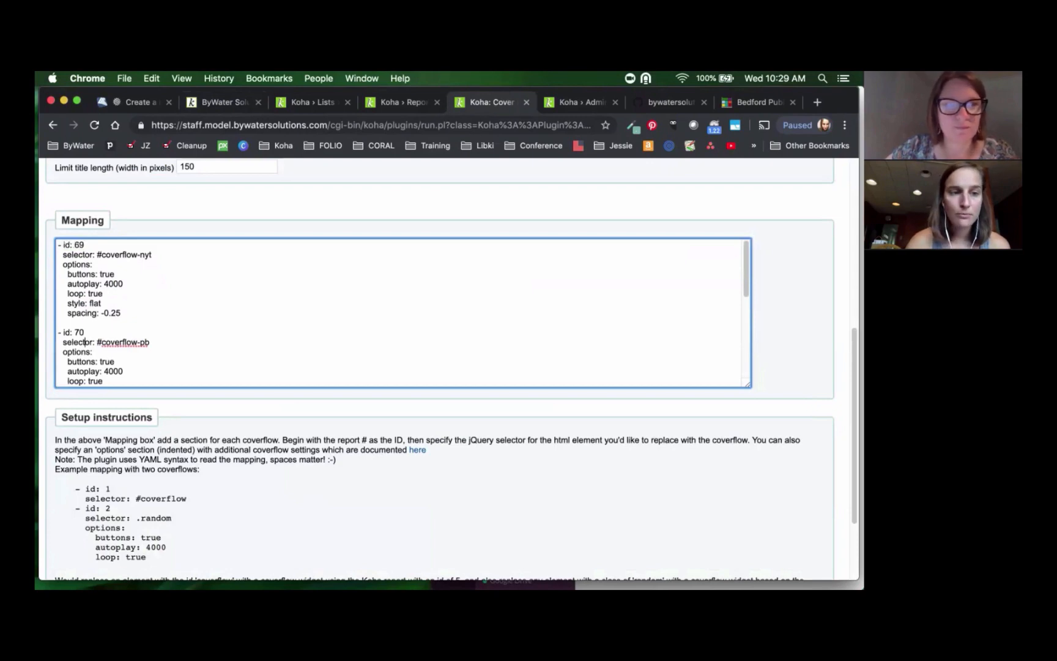
pyautogui.press('Down')
pyautogui.press('Down')
pyautogui.press('Down')
pyautogui.press('Down')
pyautogui.press('Down')
pyautogui.press('Down')
pyautogui.press('Down')
pyautogui.press('Down')
pyautogui.press('Down')
pyautogui.press('Down')
pyautogui.press('Down')
pyautogui.press('Down')
pyautogui.press('Down')
pyautogui.press('Down')
pyautogui.press('Down')
pyautogui.press('Down')
pyautogui.press('Down')
pyautogui.press('Down')
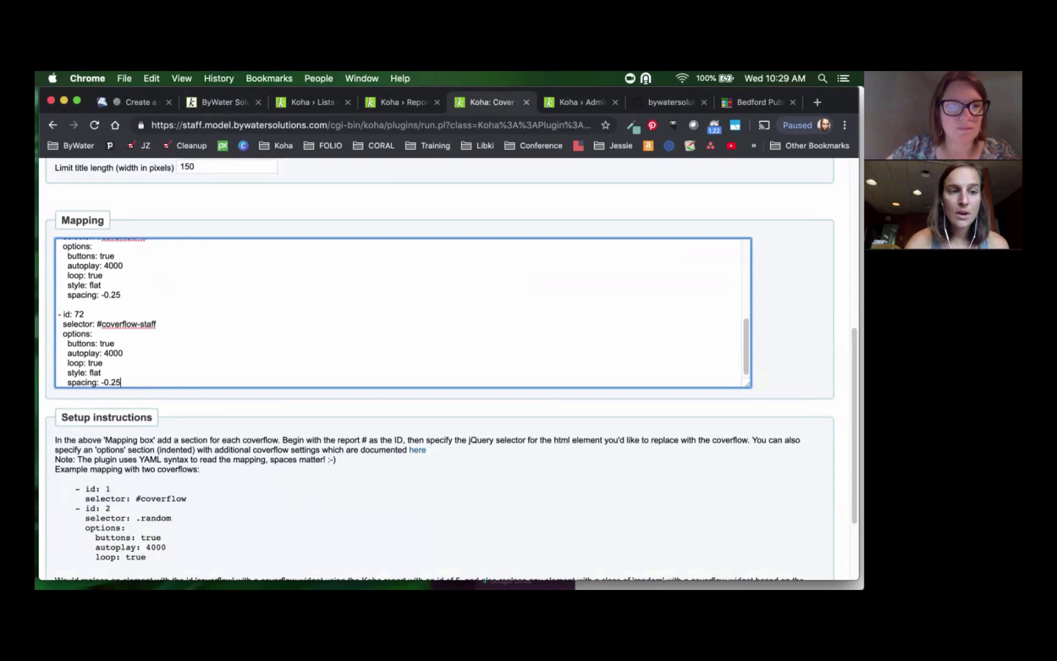
pyautogui.press('Return')
pyautogui.press('Return')
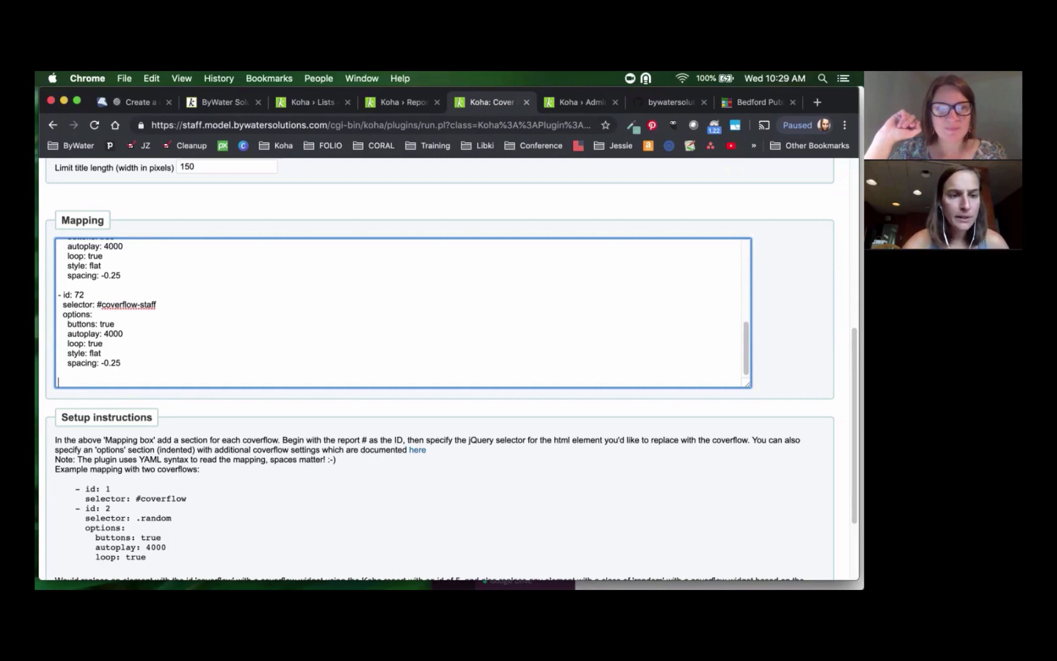
pyautogui.moveTo(58, 294); pyautogui.dragTo(121, 363)
pyautogui.press('super+c')
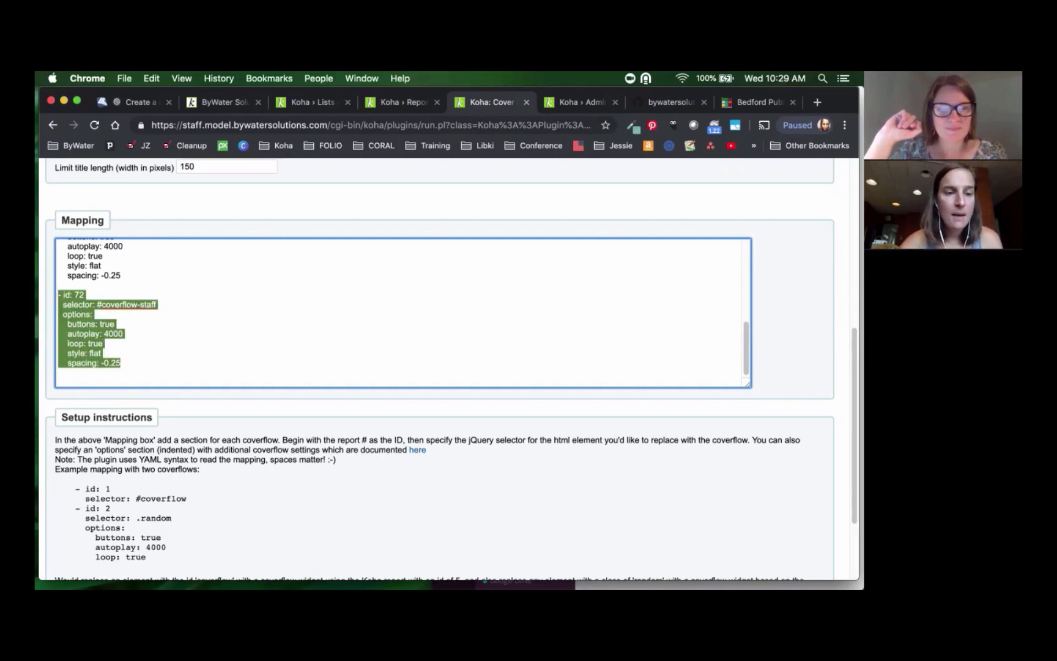
pyautogui.click(59, 382)
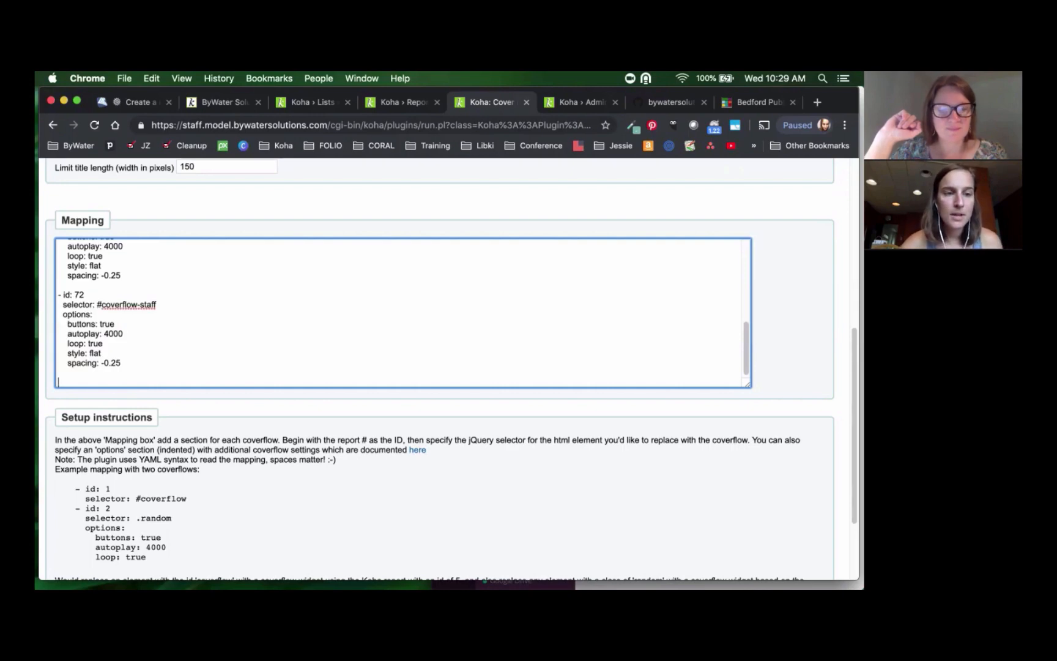
pyautogui.press('super+v')
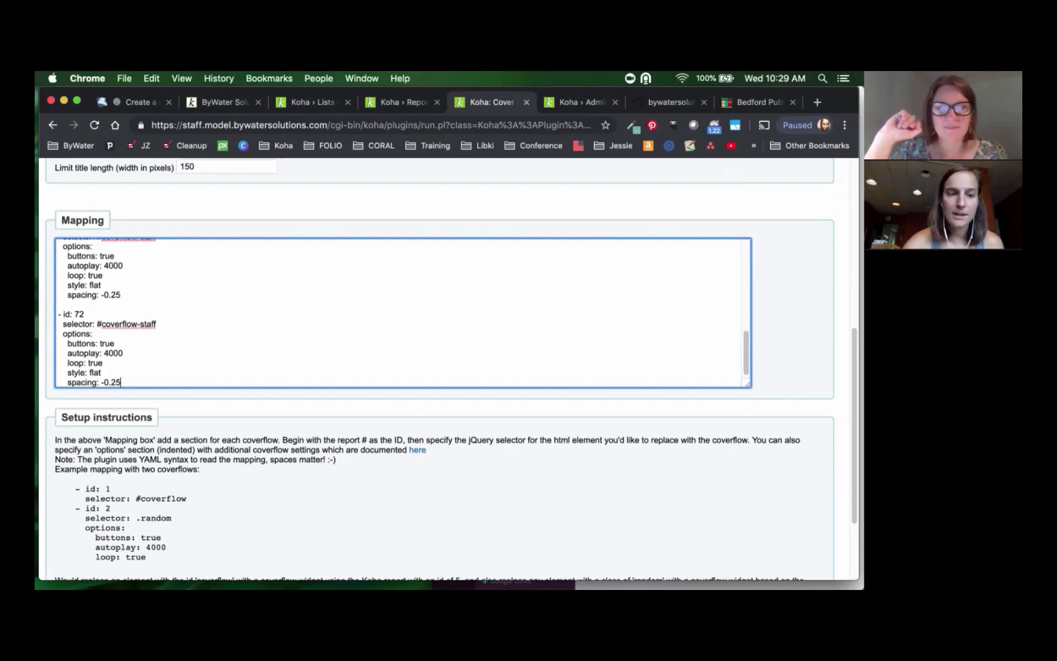
# - Set the report id of the duplicated last mapping block to 95
pyautogui.click(84, 315)
pyautogui.press('BackSpace')
pyautogui.press('BackSpace')
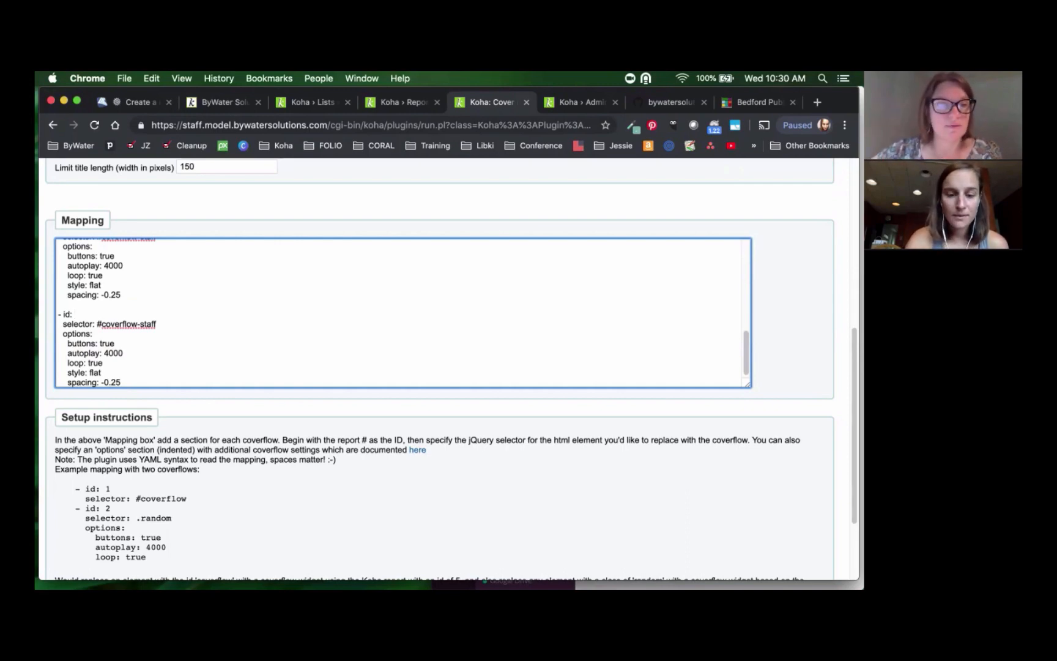
pyautogui.write('95')
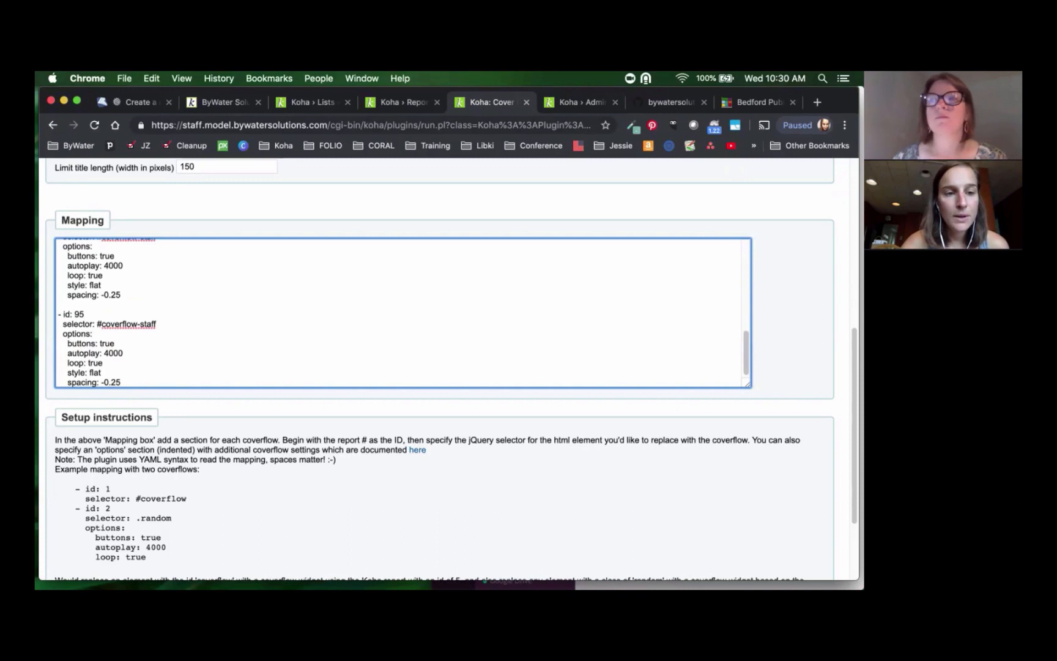
# - Change the selector of the id: 95 mapping block to #coverflow-summer-staff
pyautogui.moveTo(102, 324); pyautogui.dragTo(145, 324)
pyautogui.click(140, 323)
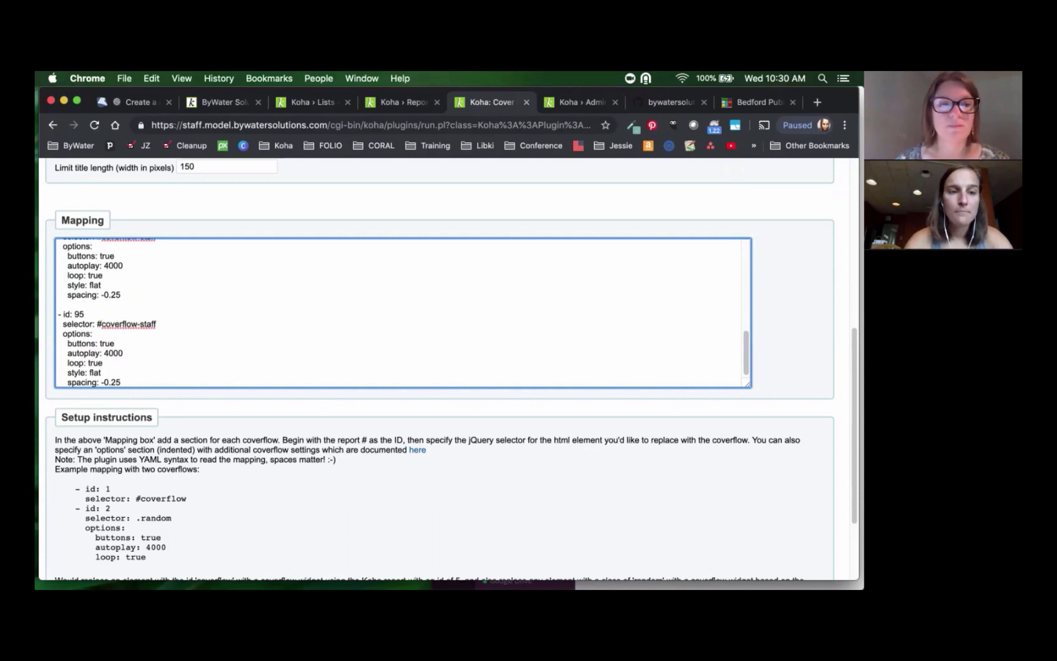
pyautogui.write('summer')
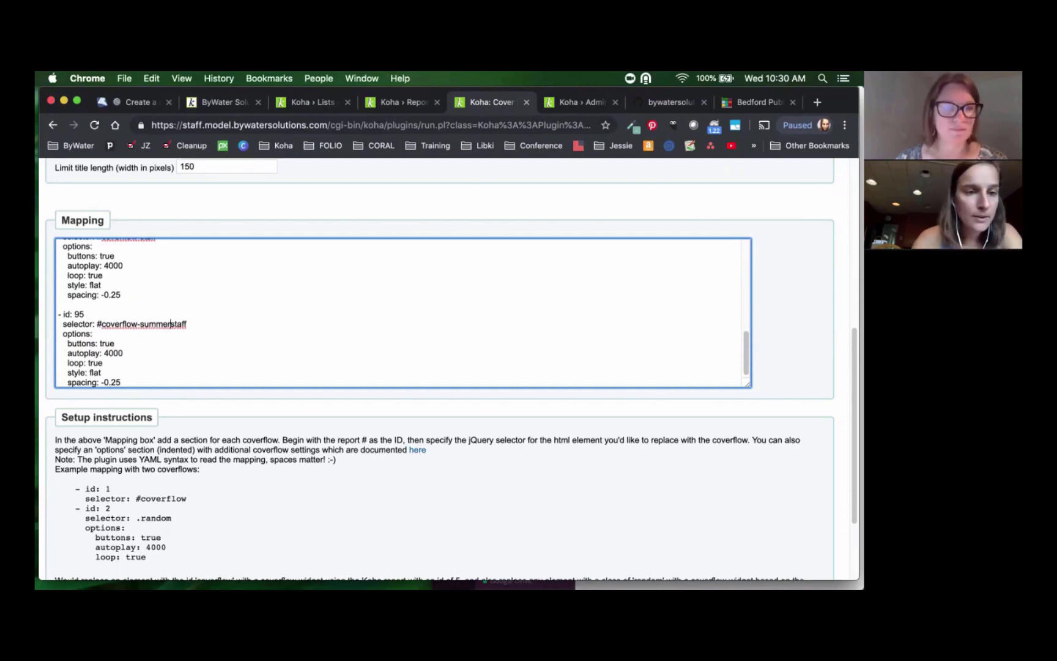
pyautogui.scroll(1, 404, 312)
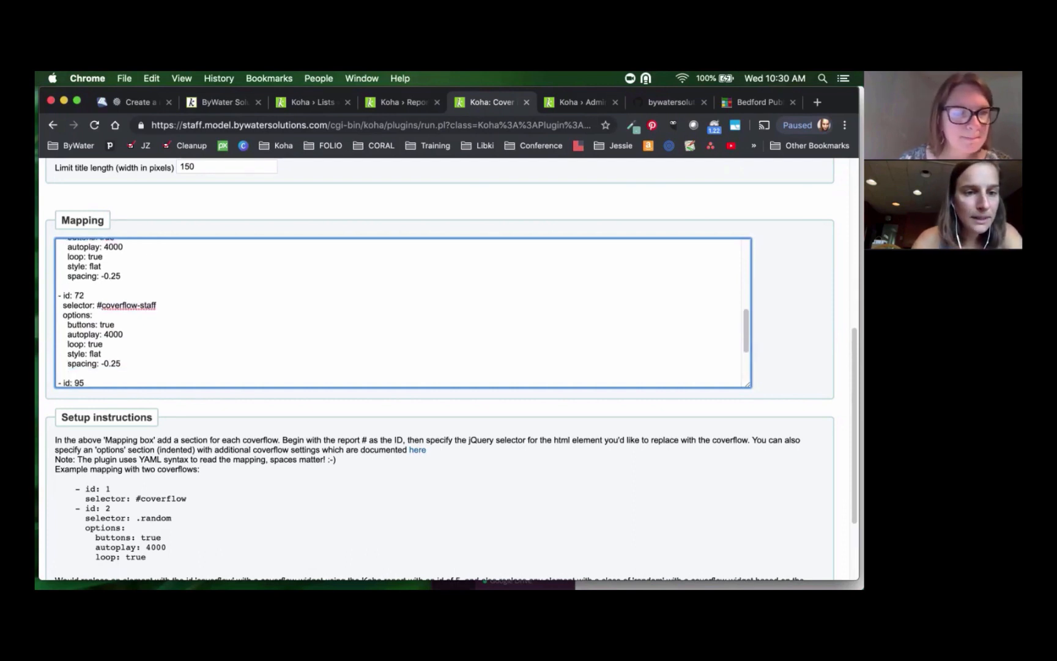
pyautogui.scroll(-3, 404, 312)
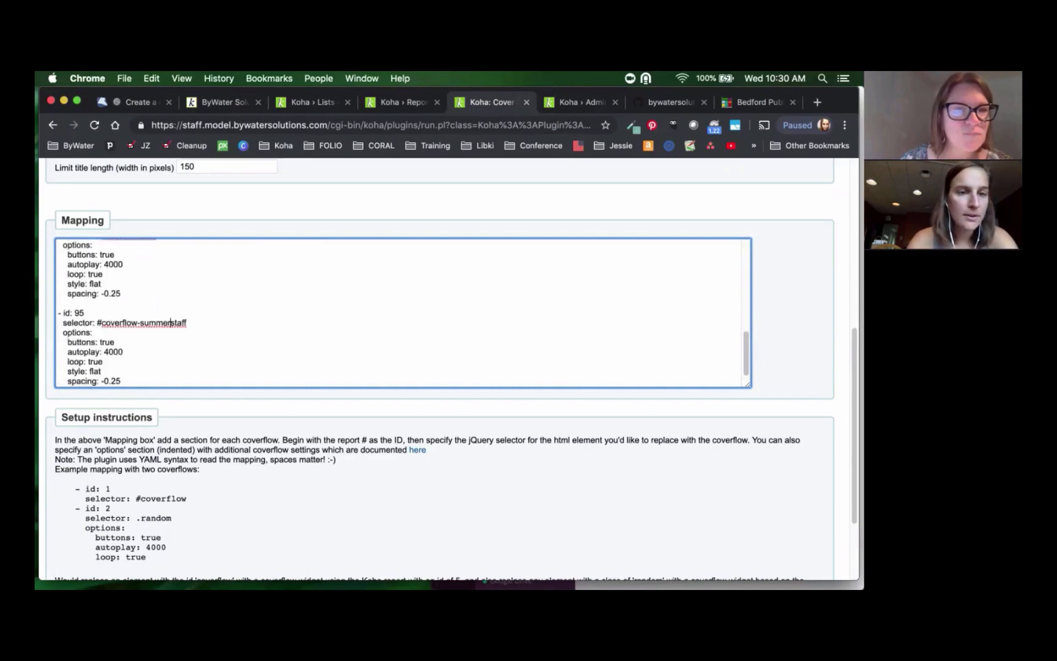
pyautogui.write('-')
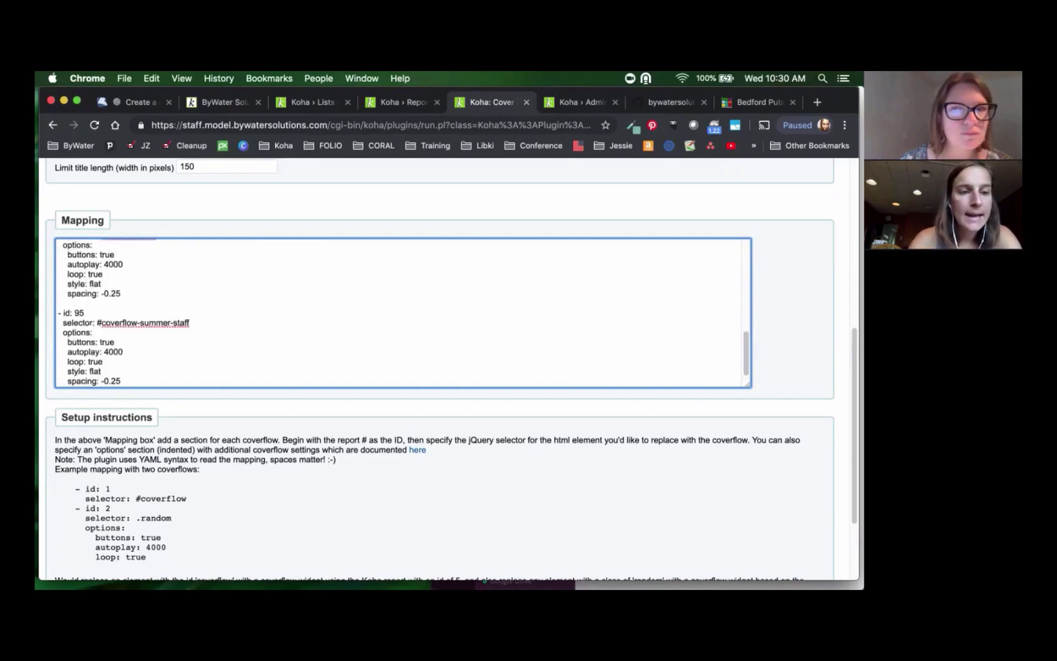
# - Highlight buttons: true in the setup instructions' example, and view Bedford Public Library's OPAC carousel before returning to the plugin configuration
pyautogui.scroll(-1, 450, 371)
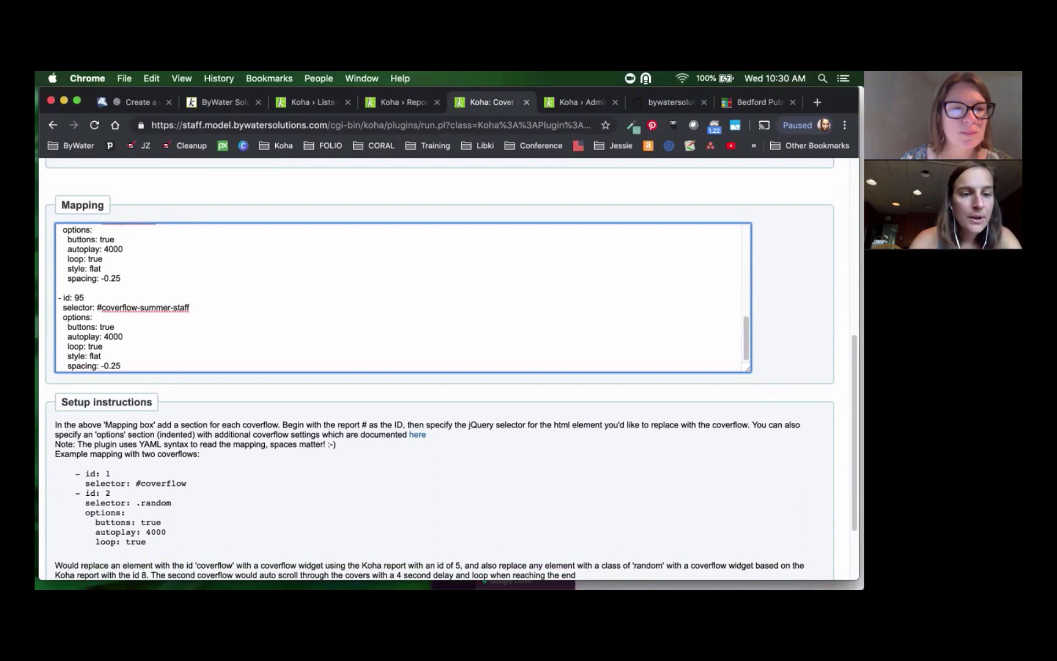
pyautogui.scroll(-1, 451, 369)
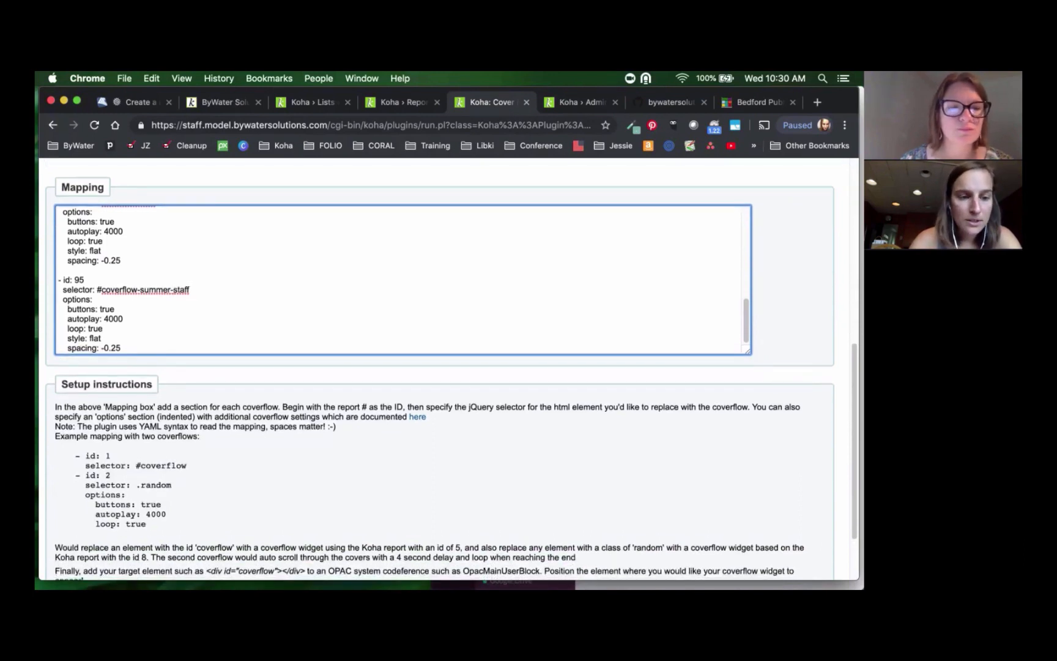
pyautogui.click(96, 504)
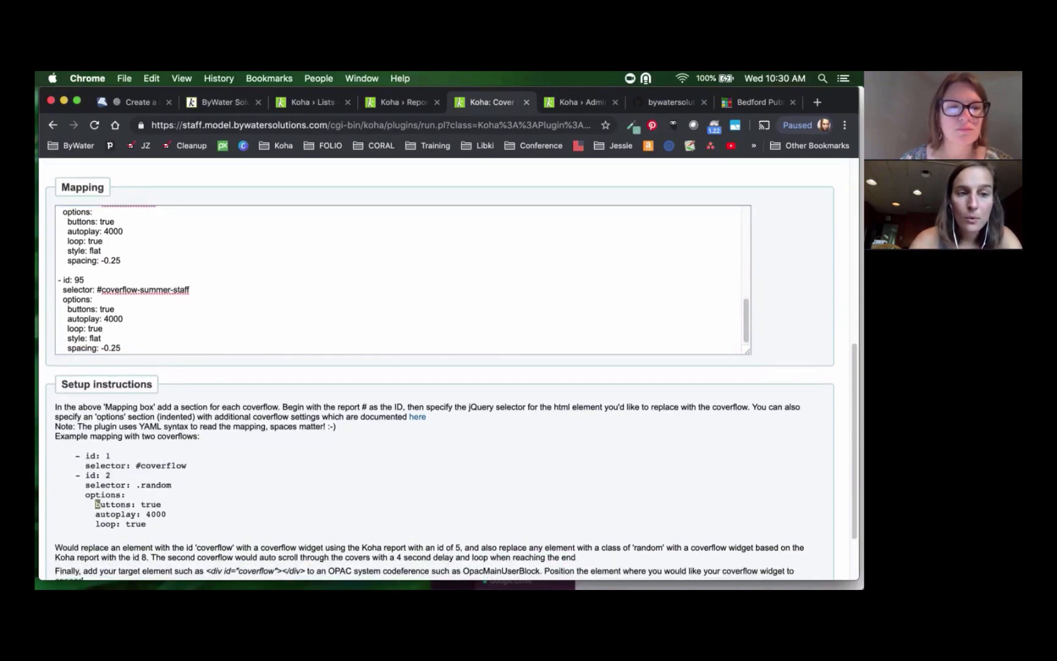
pyautogui.moveTo(97, 504); pyautogui.dragTo(161, 504)
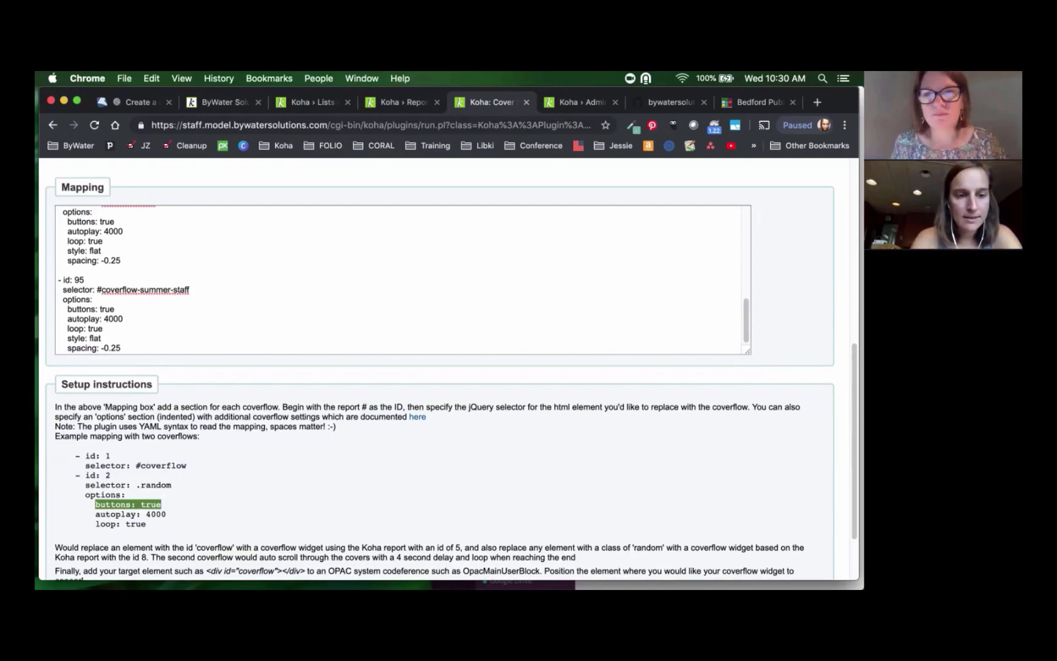
pyautogui.scroll(-3, 451, 367)
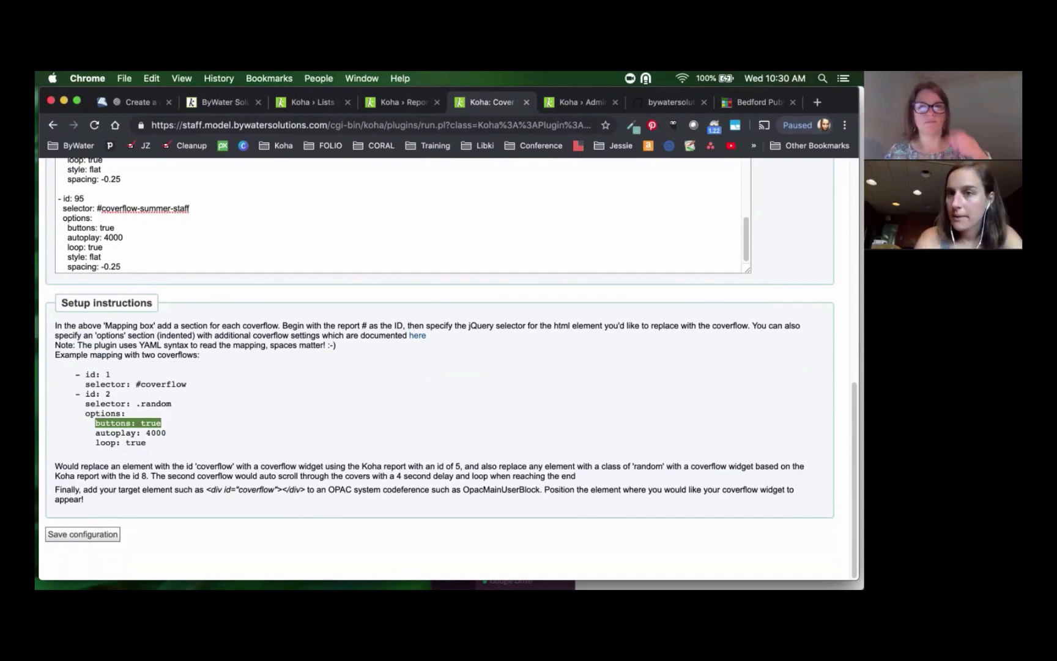
pyautogui.click(758, 103)
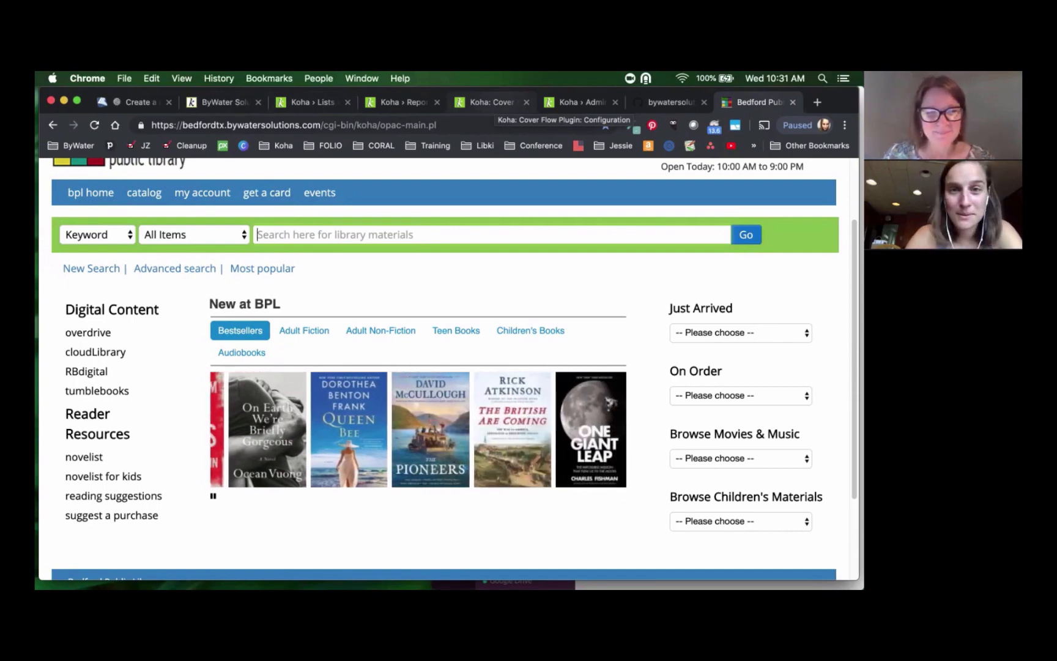
pyautogui.click(491, 103)
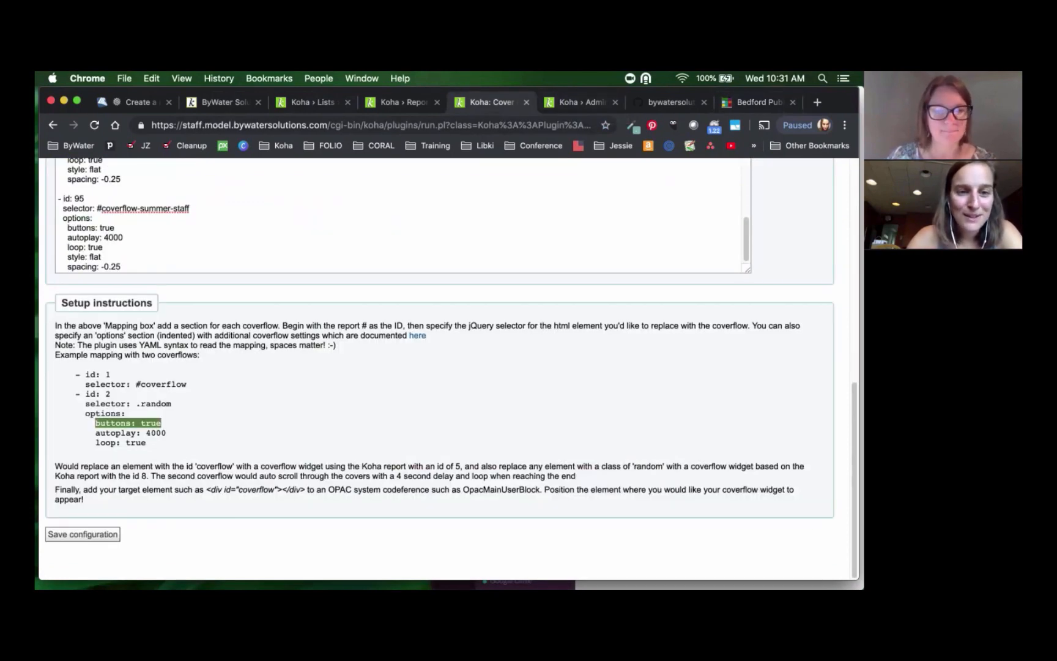
# - Save the CoverFlow plugin configuration and search the global system preferences for opacmain
pyautogui.click(83, 534)
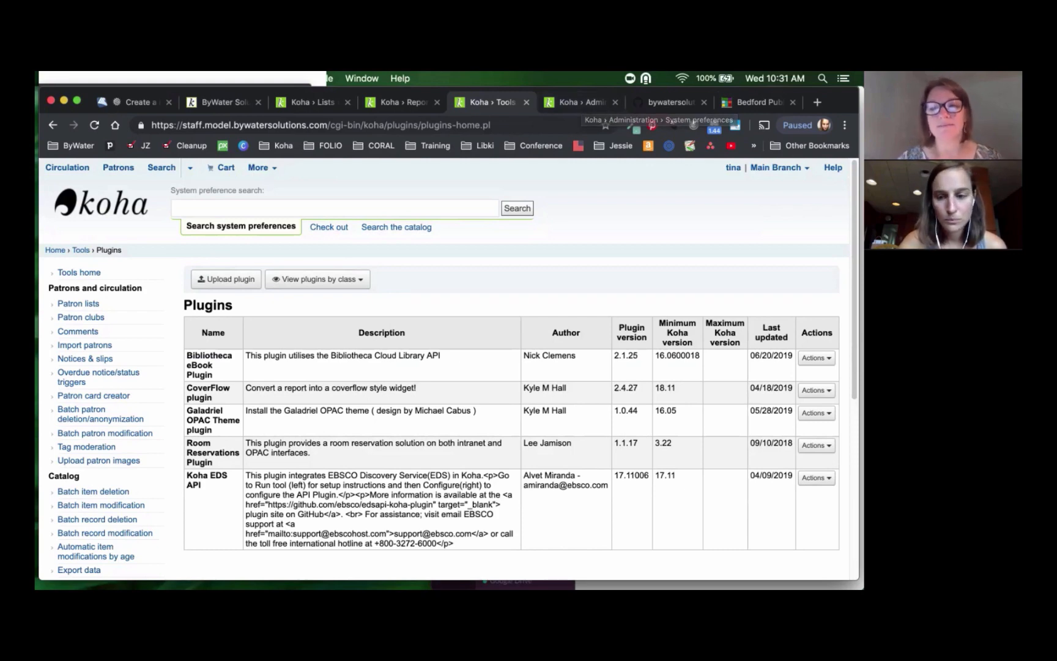
pyautogui.click(578, 102)
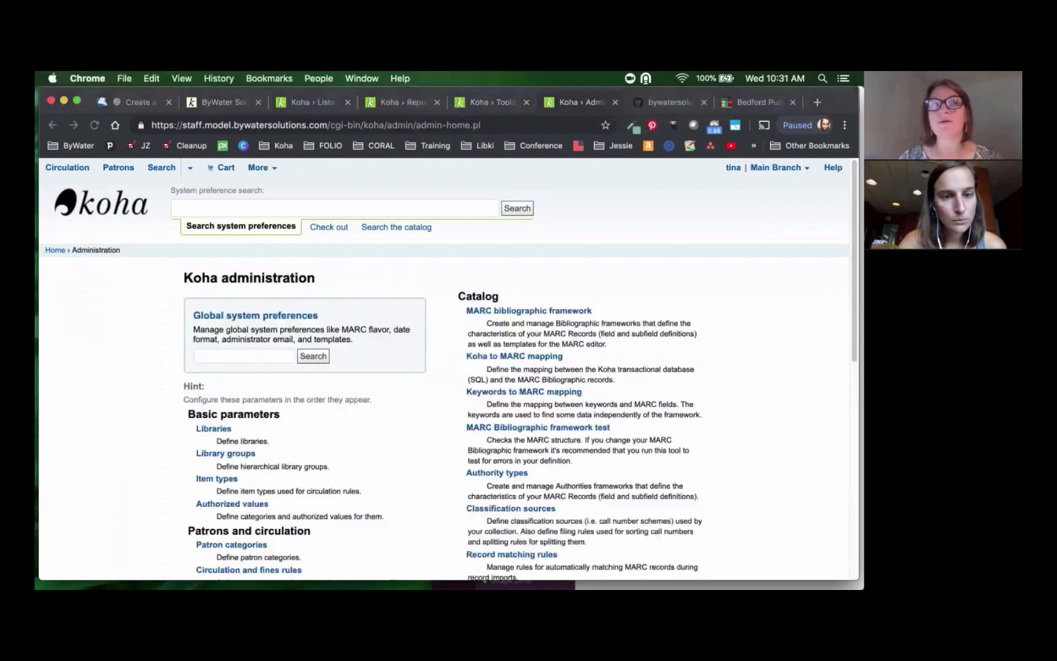
pyautogui.click(255, 316)
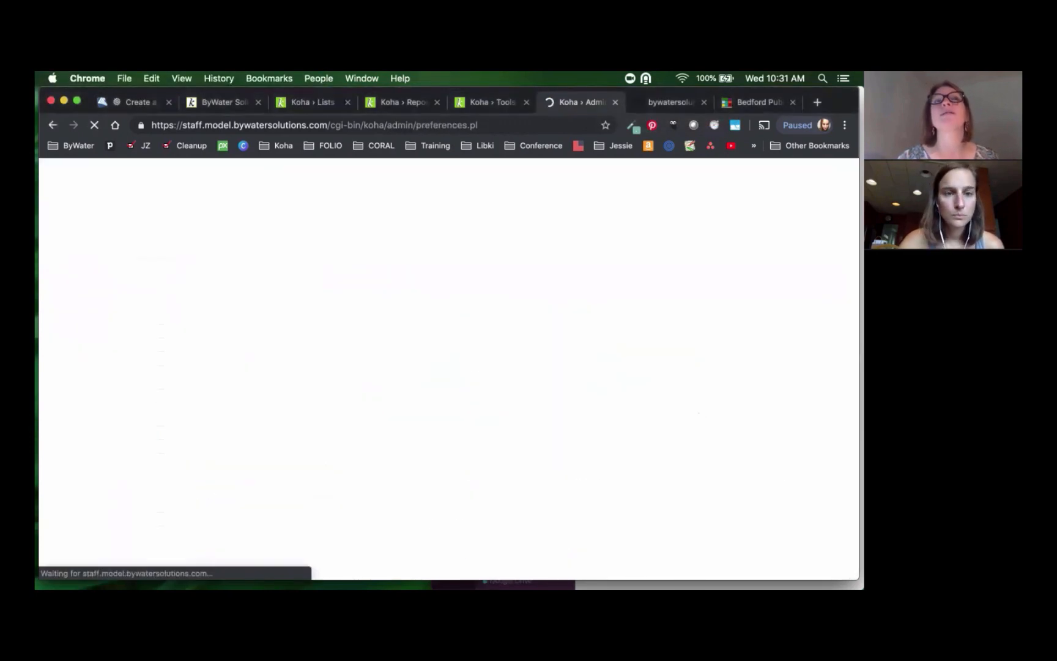
pyautogui.write('o')
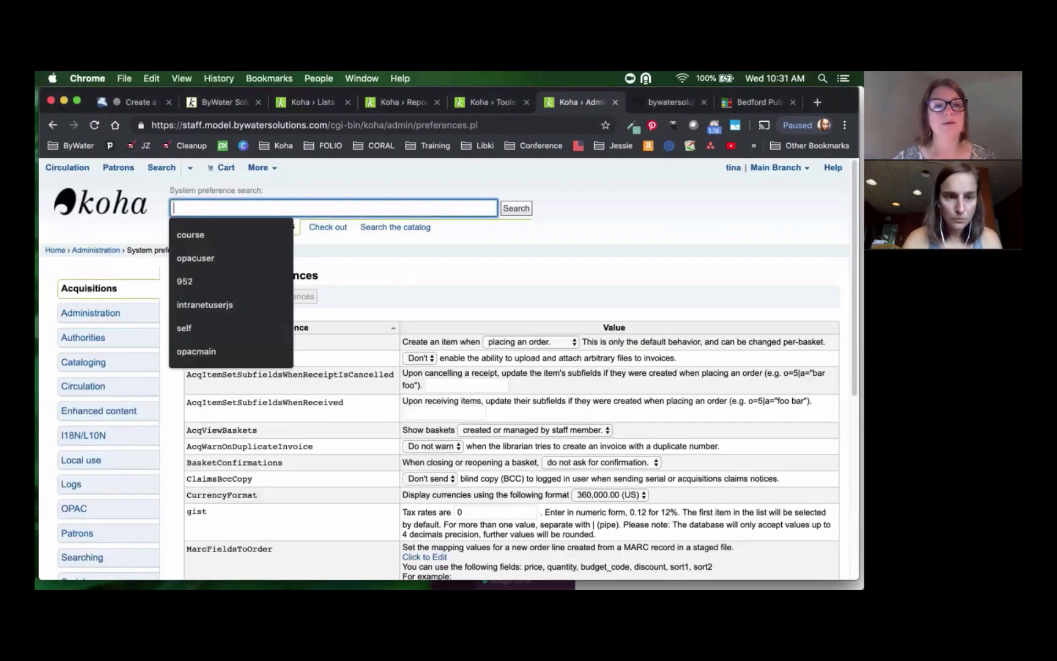
pyautogui.write('p')
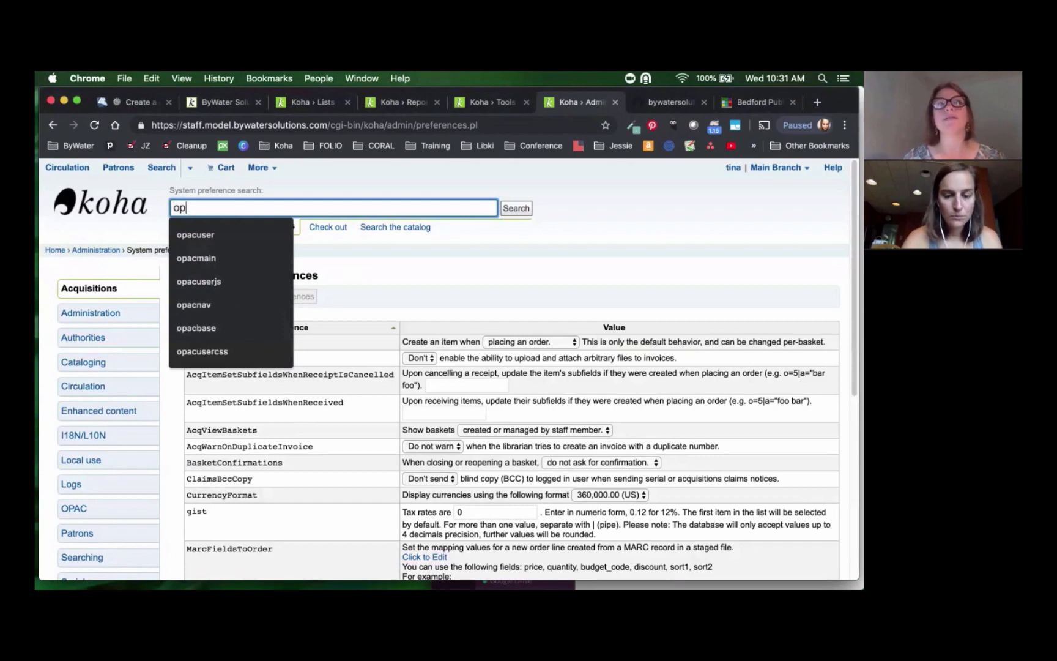
pyautogui.write('acmain')
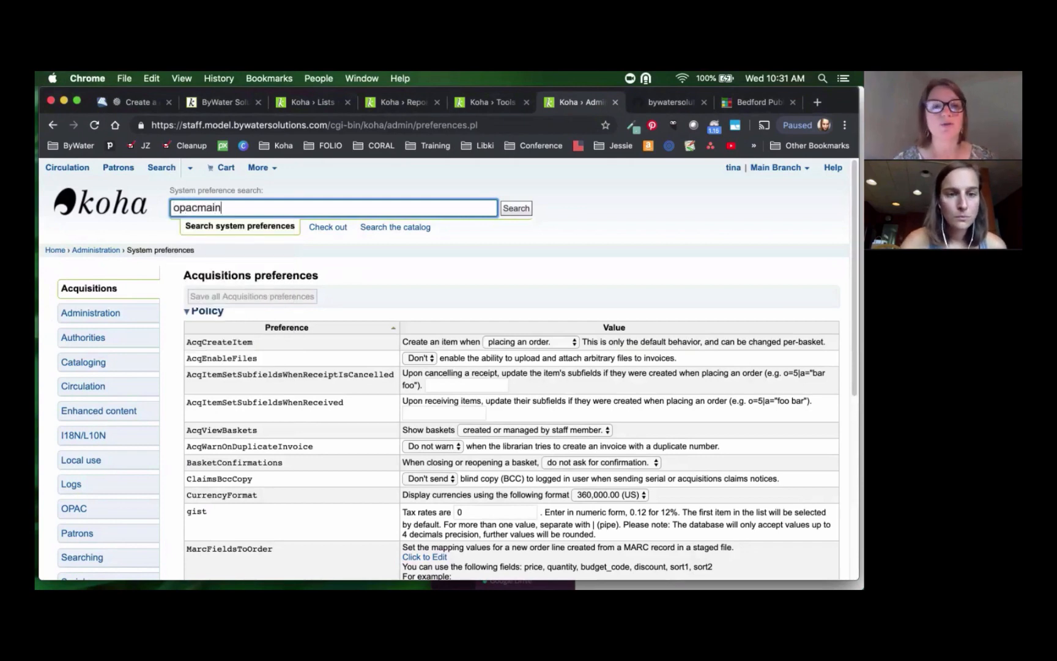
pyautogui.press('Return')
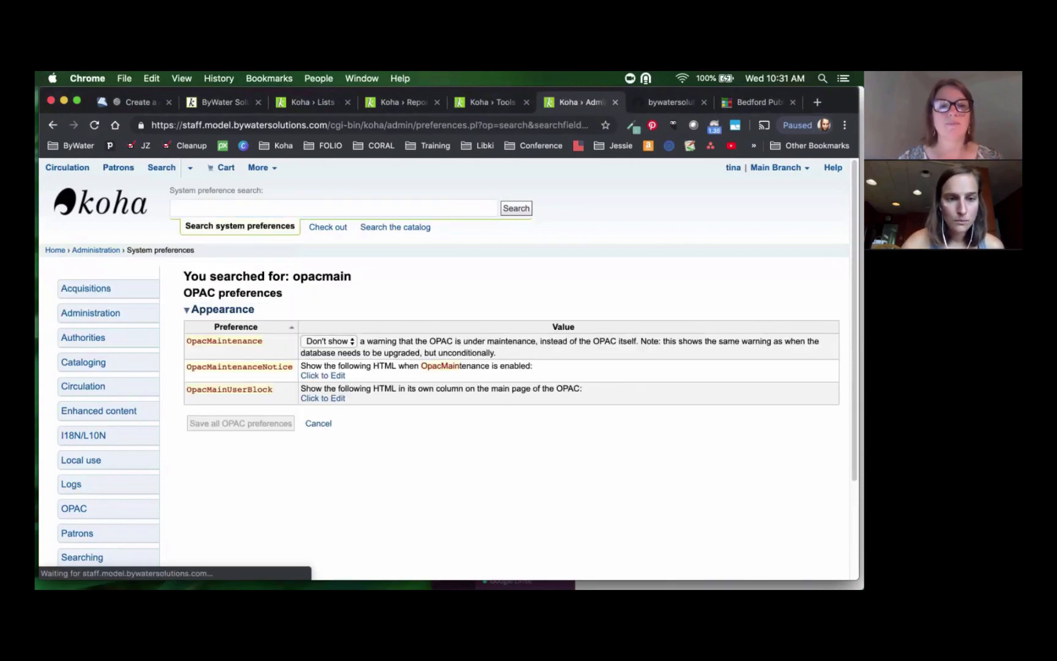
# - Open the OpacMainUserBlock HTML for editing and highlight its opening tabs div through the Staff Picks list item
pyautogui.moveTo(185, 389); pyautogui.dragTo(272, 389)
pyautogui.click(322, 398)
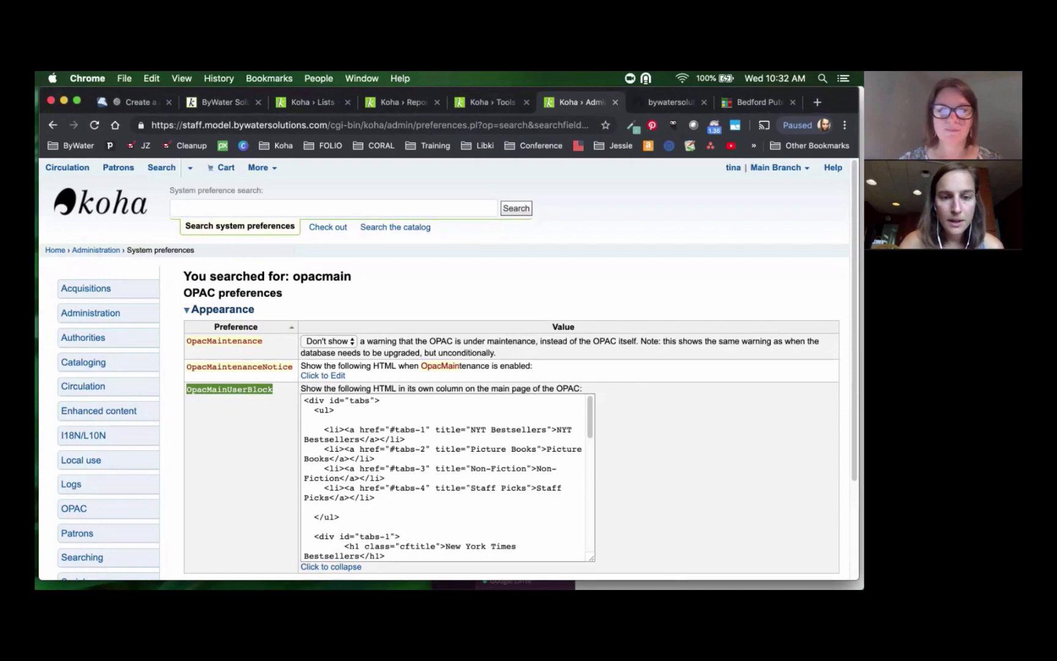
pyautogui.moveTo(304, 400); pyautogui.dragTo(380, 401)
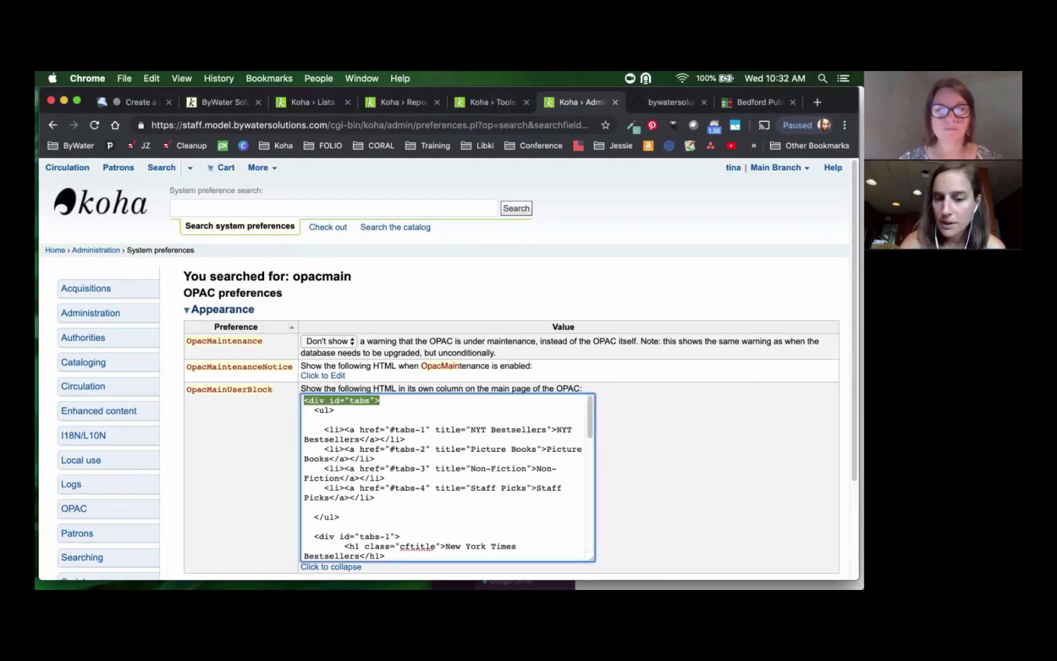
pyautogui.hotkey('shift', 'Down')
pyautogui.hotkey('shift', 'Down')
pyautogui.hotkey('shift', 'Down')
pyautogui.hotkey('shift', 'Down')
pyautogui.hotkey('shift', 'Down')
pyautogui.hotkey('shift', 'Down')
pyautogui.hotkey('shift', 'Down')
pyautogui.hotkey('shift', 'Down')
pyautogui.hotkey('shift', 'Down')
pyautogui.hotkey('shift', 'Down')
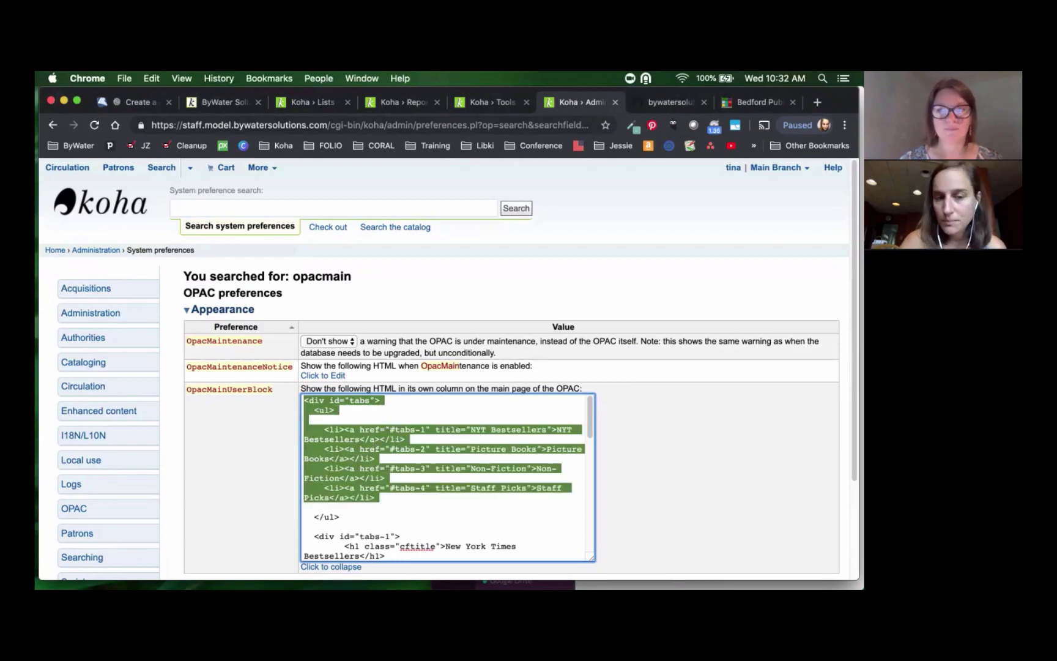
pyautogui.scroll(-3, 448, 369)
pyautogui.click(304, 422)
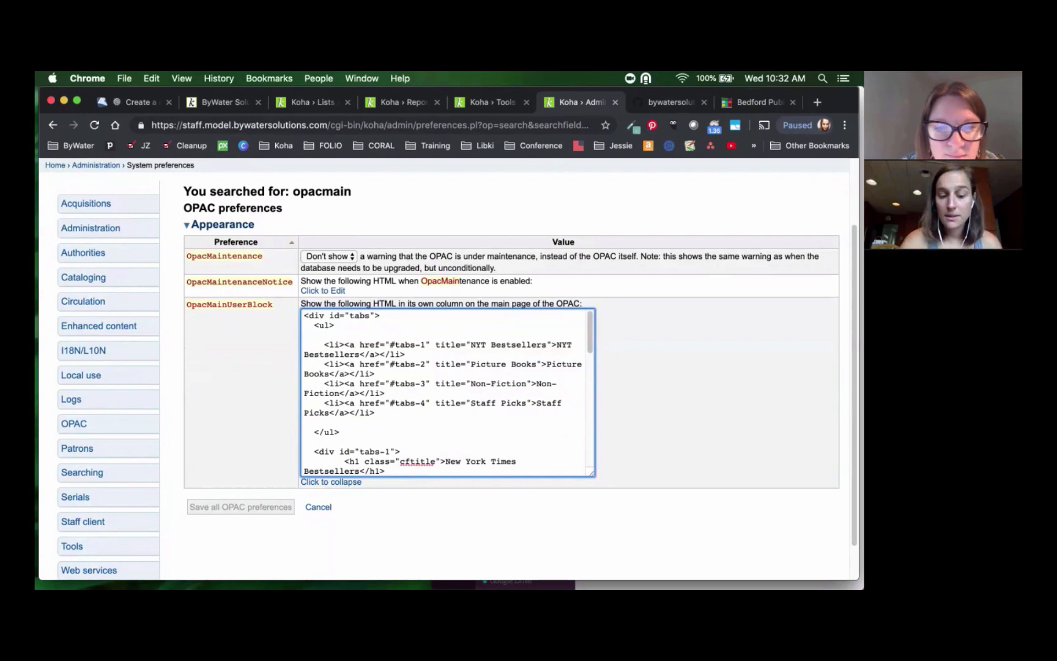
# - Duplicate the #tabs-4 Staff Picks list item on a new line directly below it in OpacMainUserBlock
pyautogui.moveTo(325, 403); pyautogui.dragTo(375, 413)
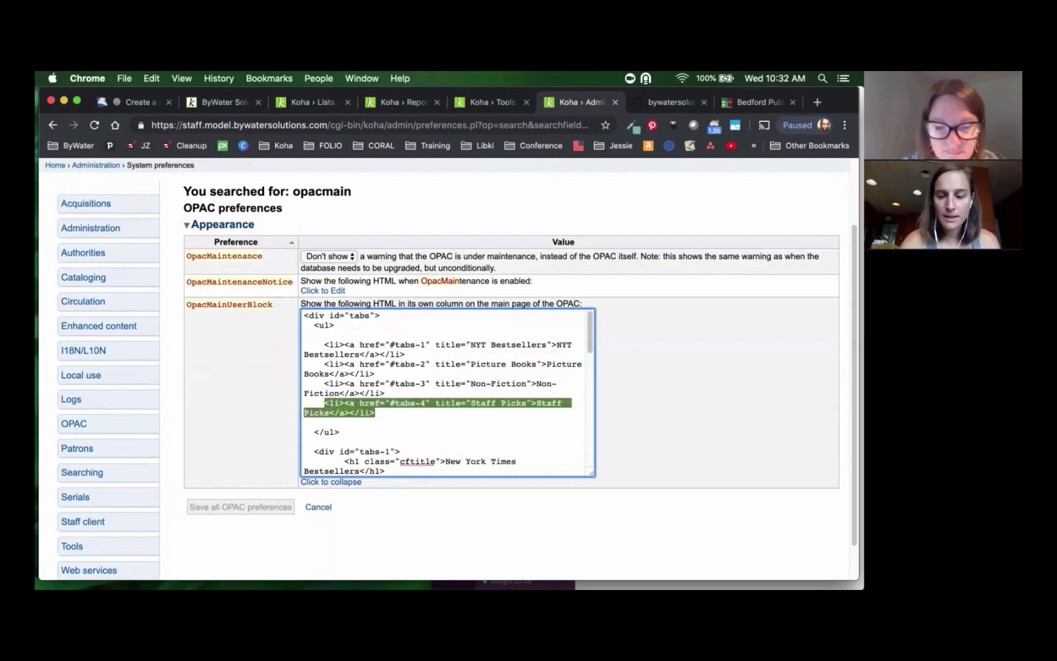
pyautogui.press('super+c')
pyautogui.click(378, 412)
pyautogui.press('Return')
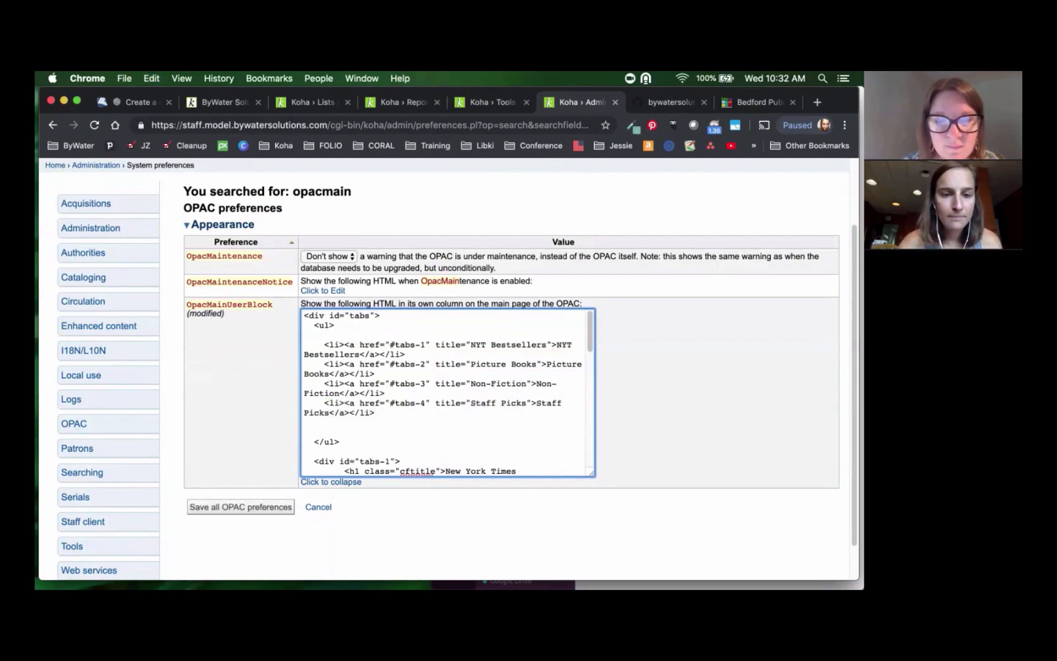
pyautogui.press('super+v')
# - Change the title and link text of the duplicated list item to Summer Staff Picks
pyautogui.click(304, 423)
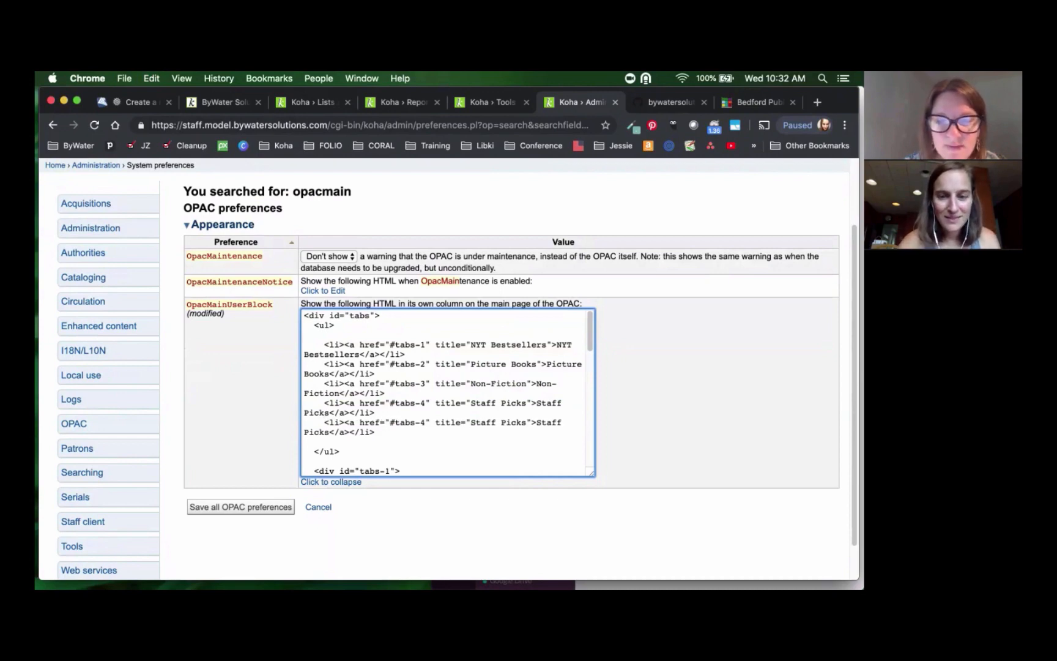
pyautogui.write('Summer ')
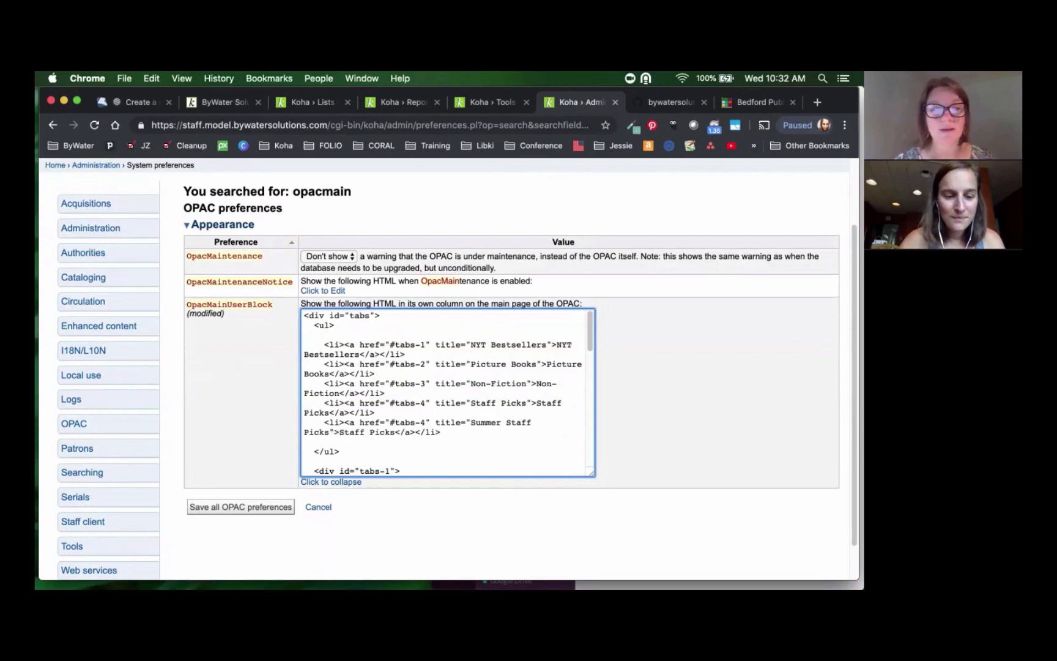
pyautogui.write('Summer S')
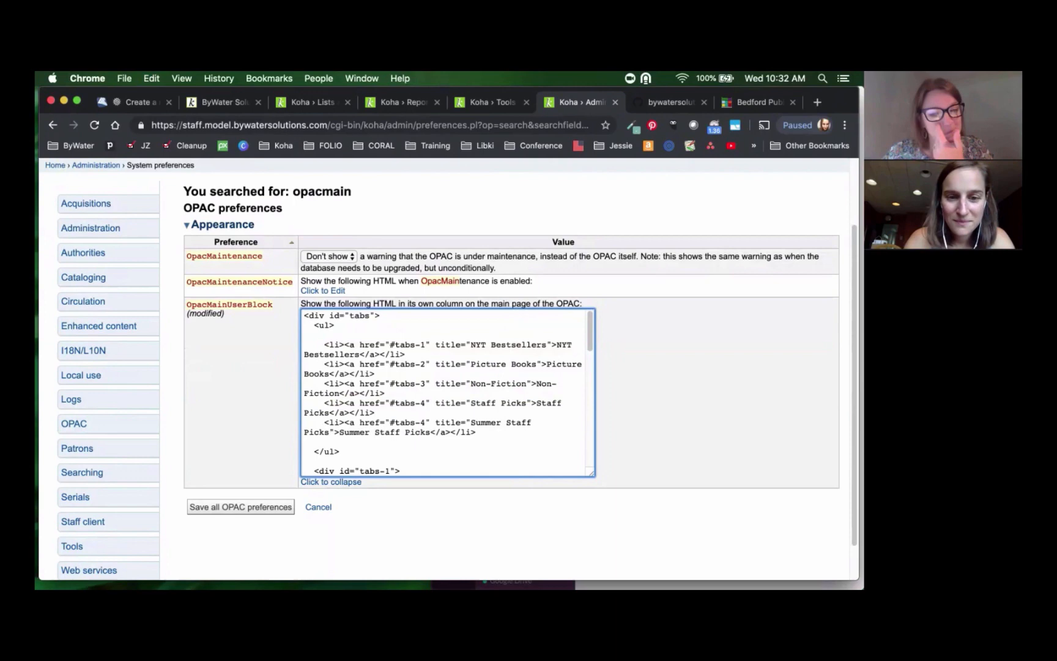
# - Examine the tab content divs and highlight the tabs-1 New York Times Bestsellers block
pyautogui.scroll(-3, 447, 392)
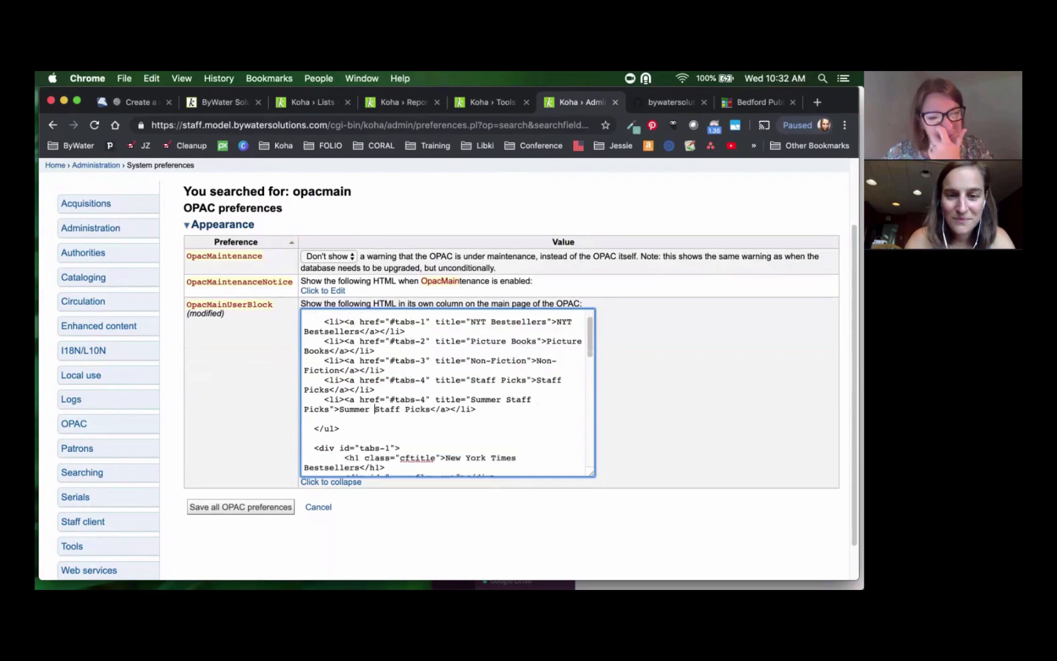
pyautogui.scroll(-4, 446, 392)
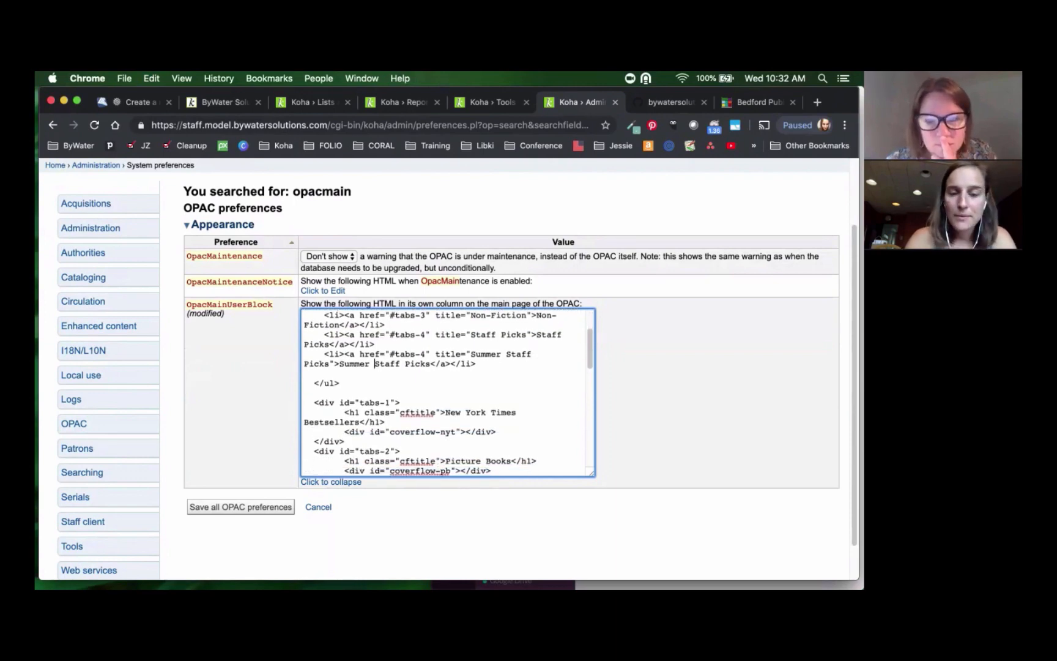
pyautogui.scroll(-1, 447, 392)
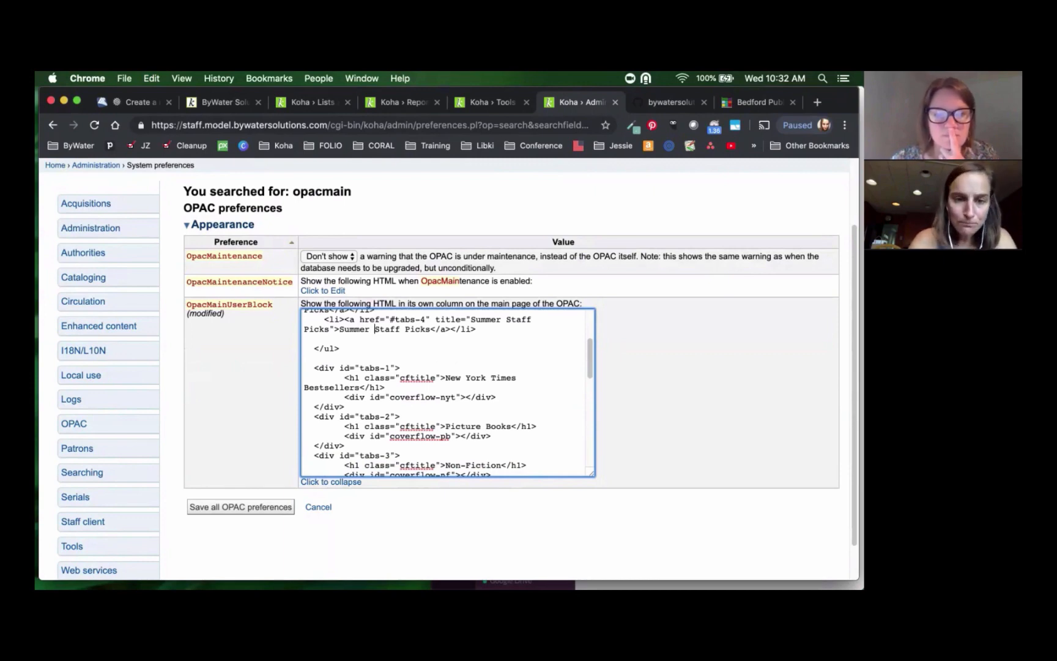
pyautogui.scroll(-3, 375, 329)
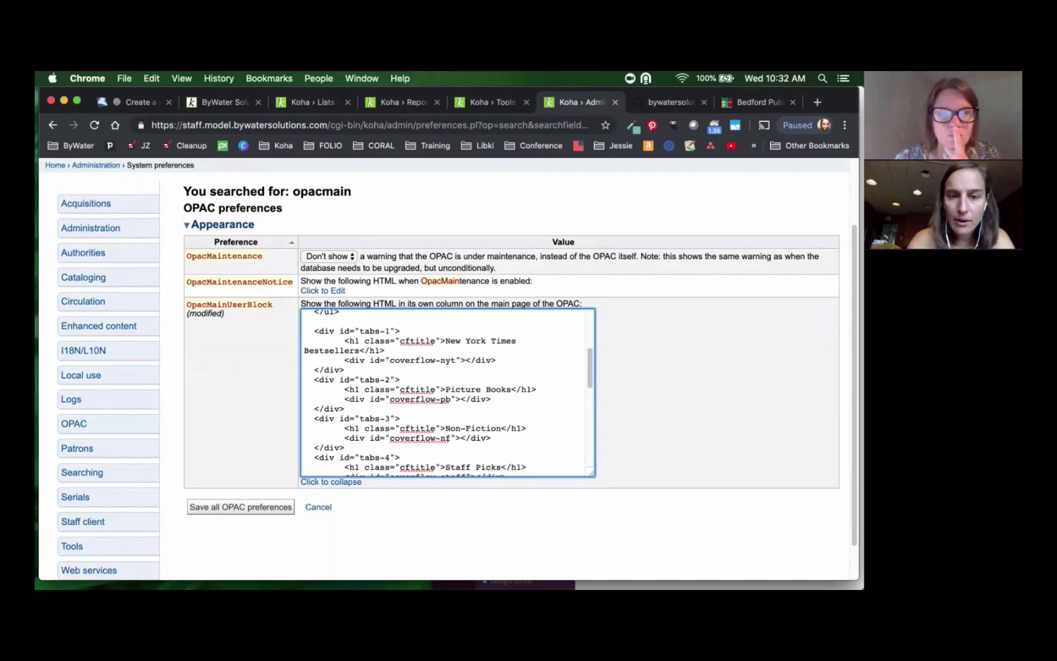
pyautogui.moveTo(314, 331); pyautogui.dragTo(496, 360)
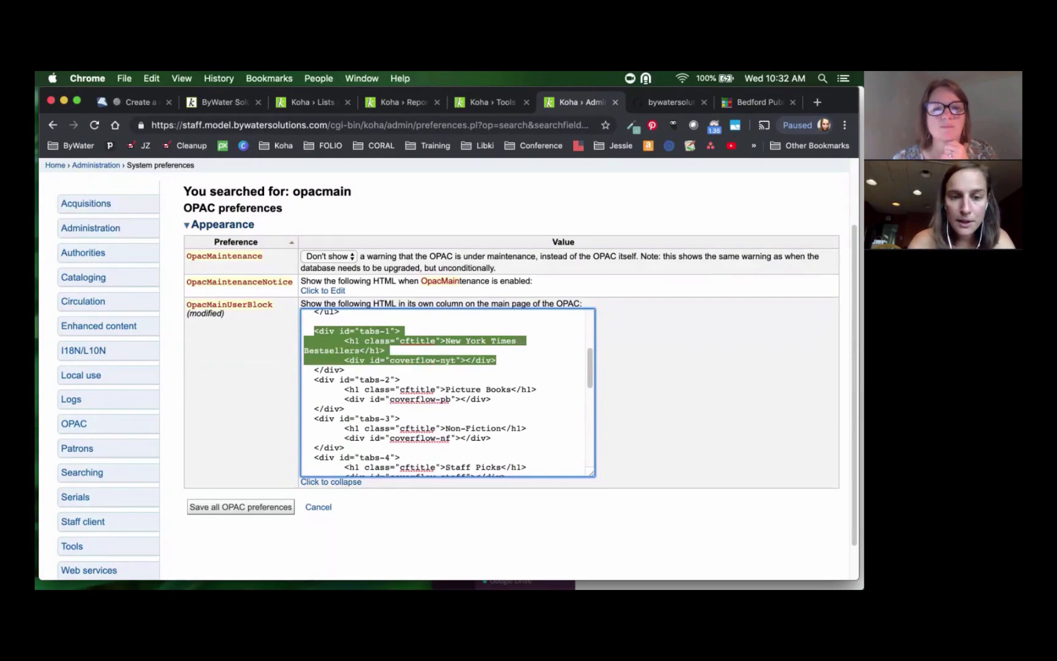
# - Duplicate the whole tabs-4 Staff Picks div block below the original, before the closing div of the tabs container
pyautogui.scroll(-5, 446, 391)
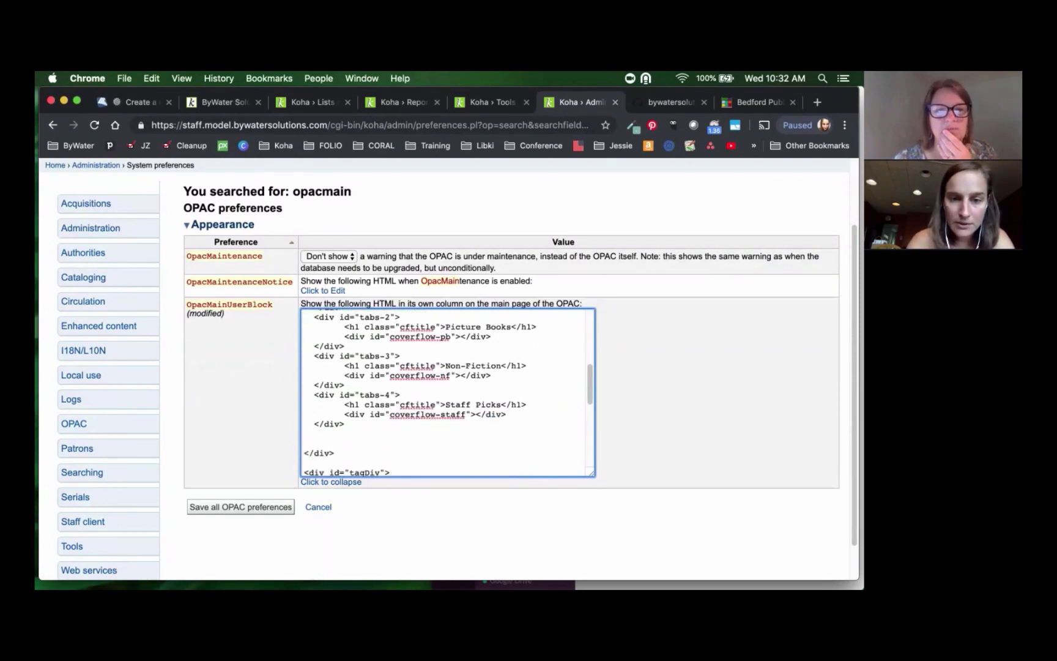
pyautogui.moveTo(314, 395); pyautogui.dragTo(345, 424)
pyautogui.press('super+c')
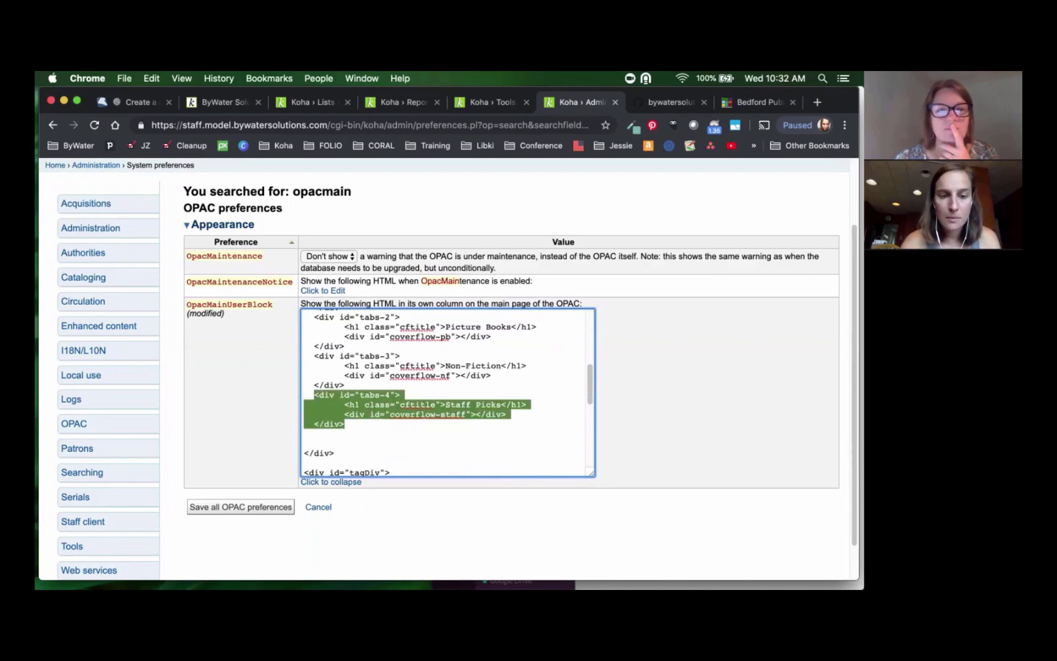
pyautogui.click(305, 443)
pyautogui.press('super+v')
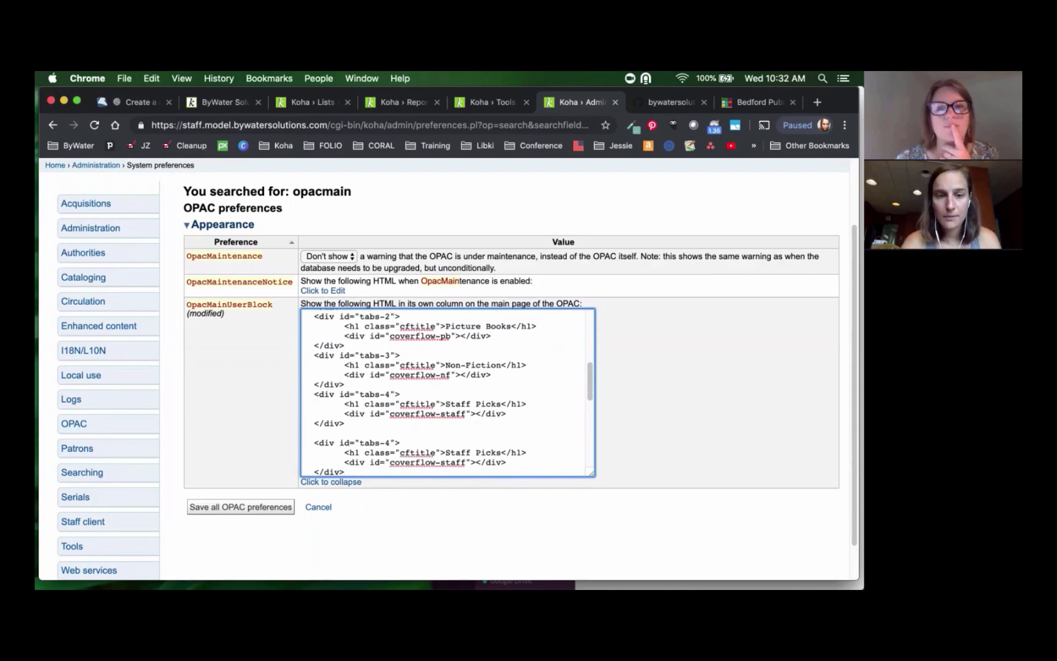
# - Set the duplicated block's div id to tabs-5 and its heading to Summer Staff Picks
pyautogui.scroll(-2, 448, 392)
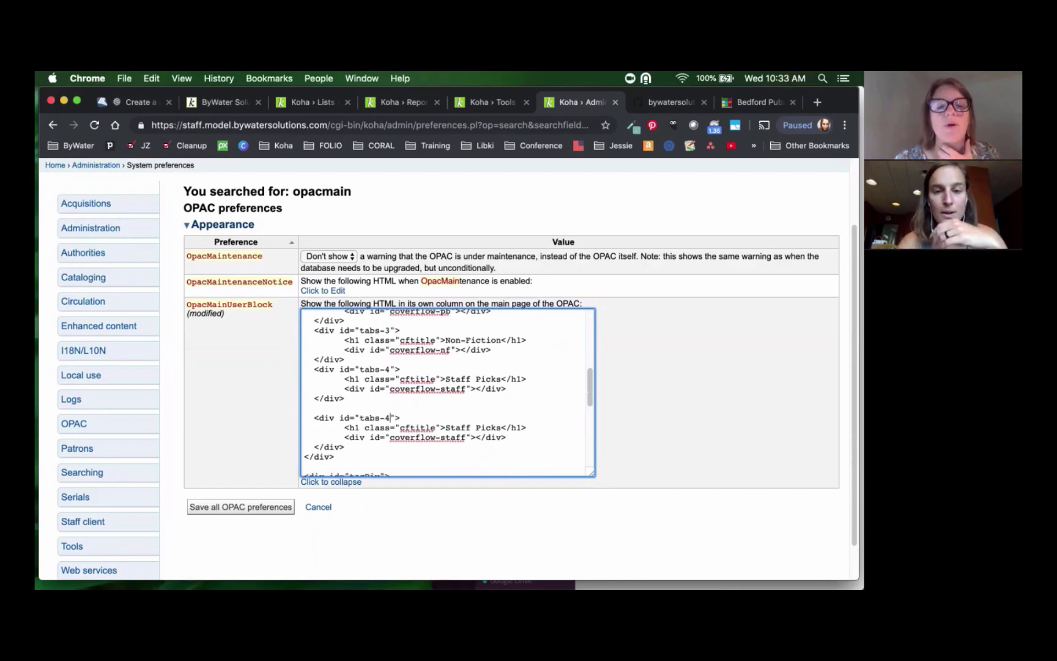
pyautogui.press('BackSpace')
pyautogui.write('5')
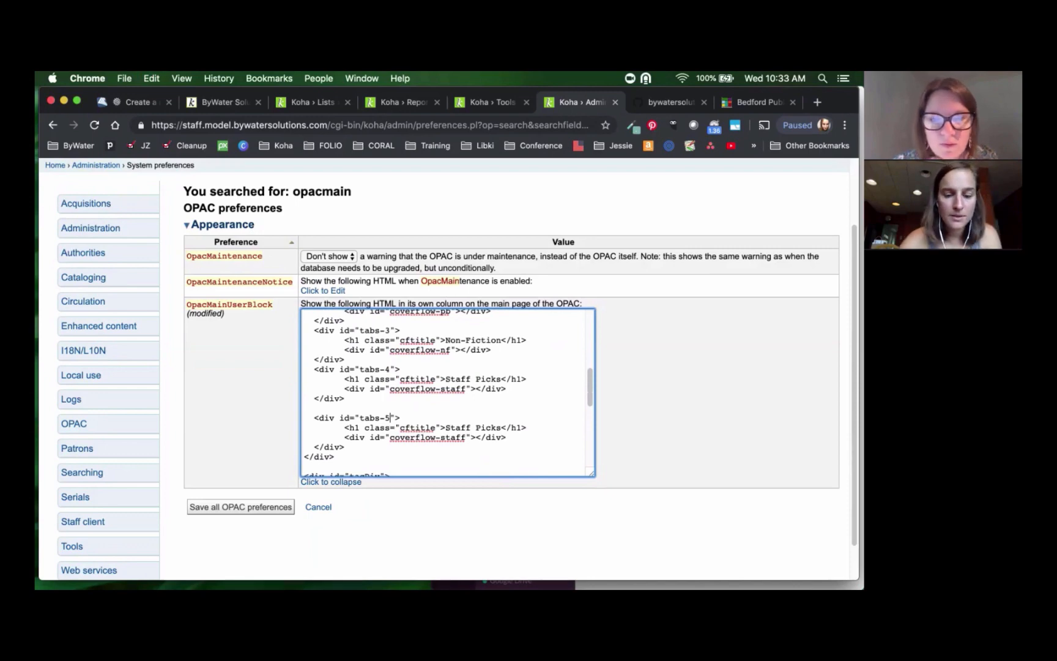
pyautogui.write('Summer S')
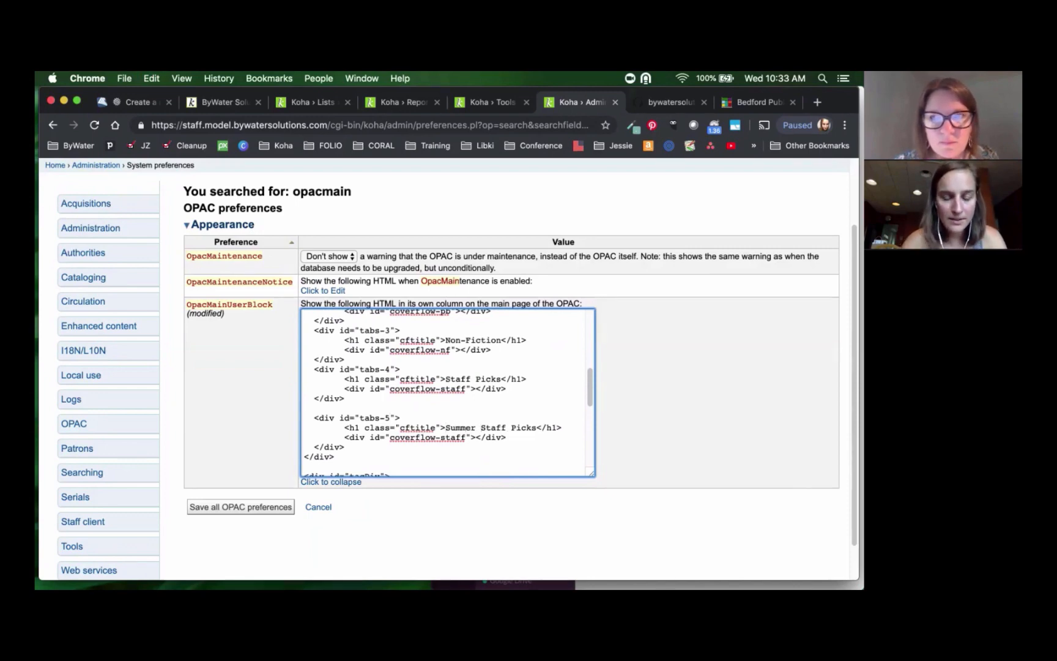
# - Change the inner div id of the tabs-5 block to coverflow-summer-staff
pyautogui.click(441, 437)
pyautogui.write('sum')
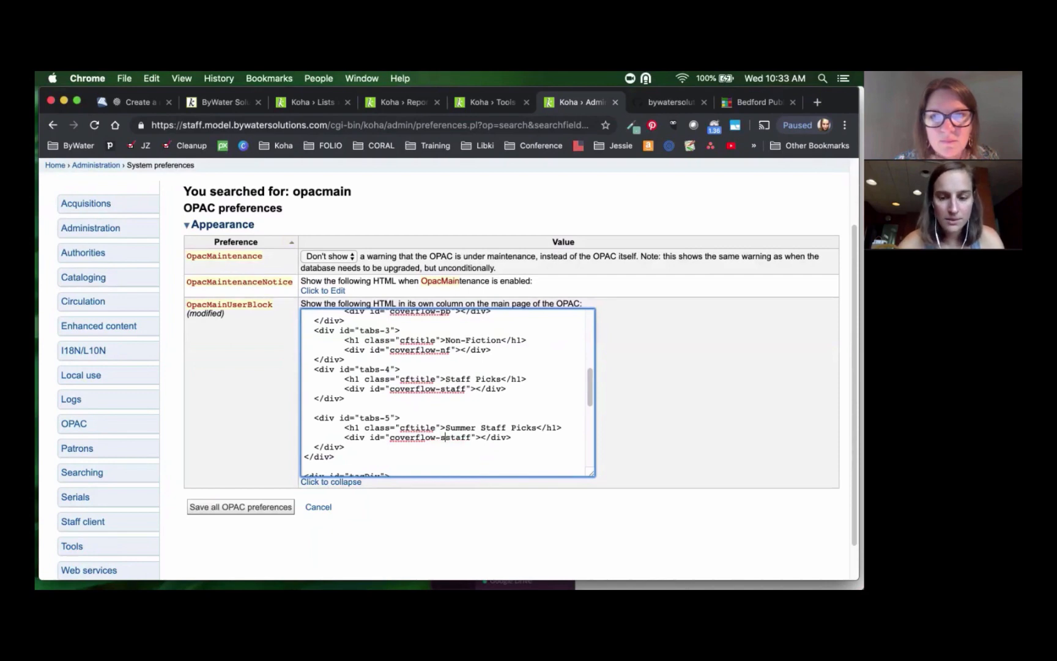
pyautogui.write('mer-')
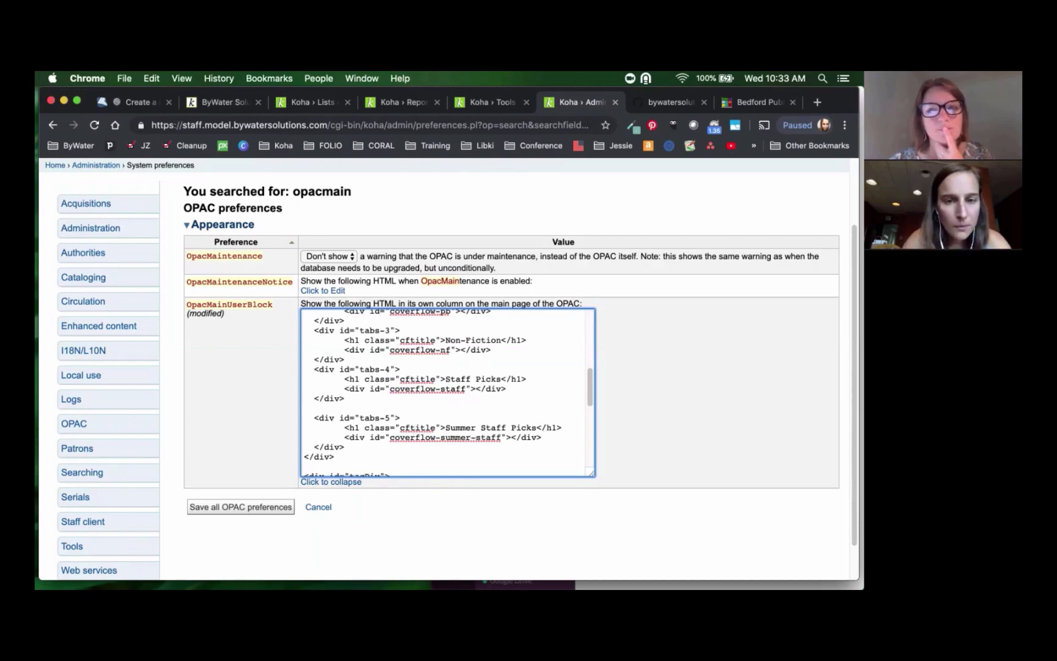
# - Review the tab markup, highlight the tabs-5 block, and save all OPAC preferences
pyautogui.scroll(3, 446, 392)
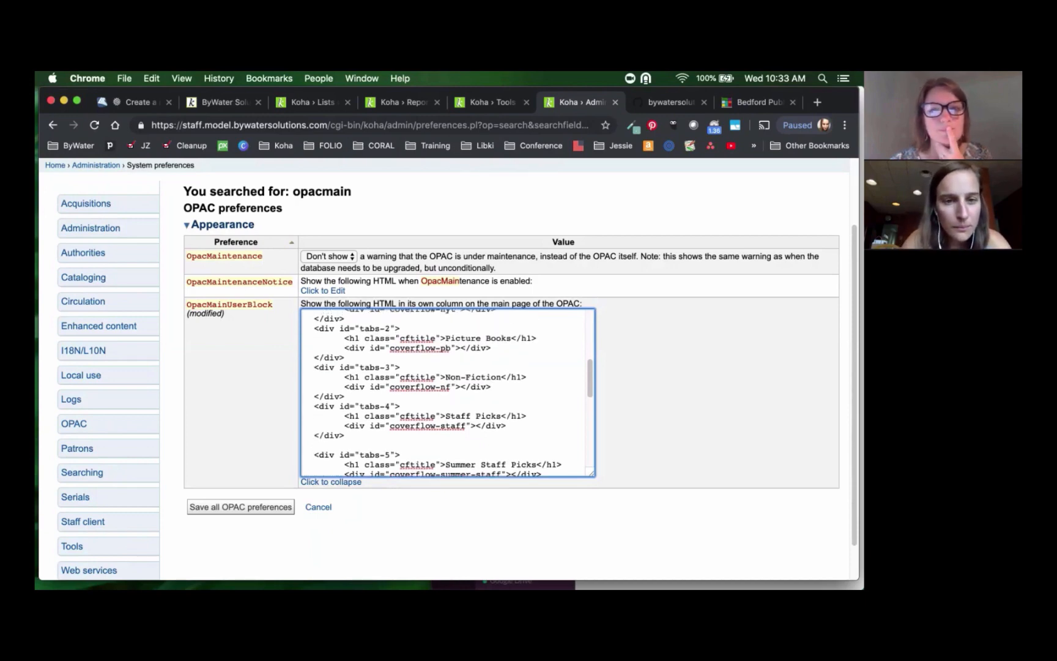
pyautogui.scroll(4, 447, 392)
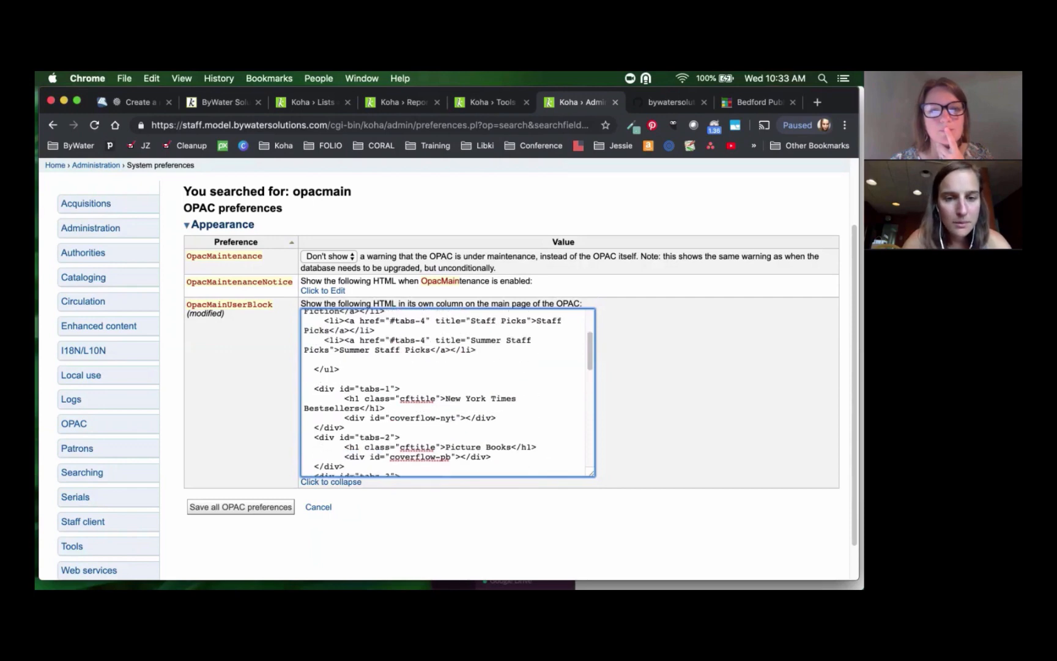
pyautogui.scroll(-4, 446, 391)
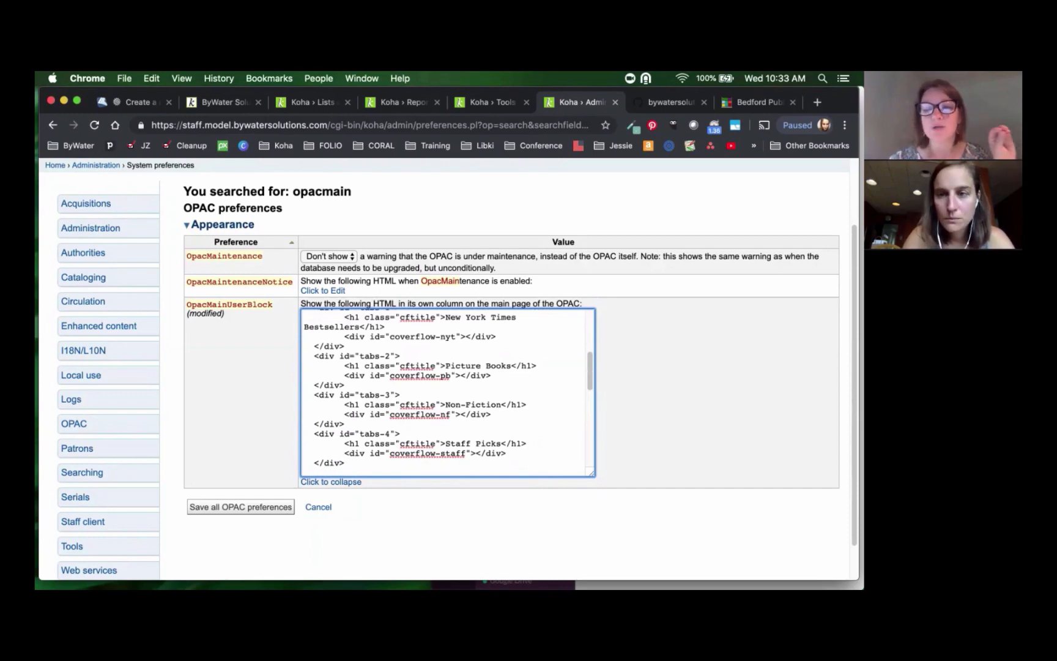
pyautogui.scroll(-4, 446, 392)
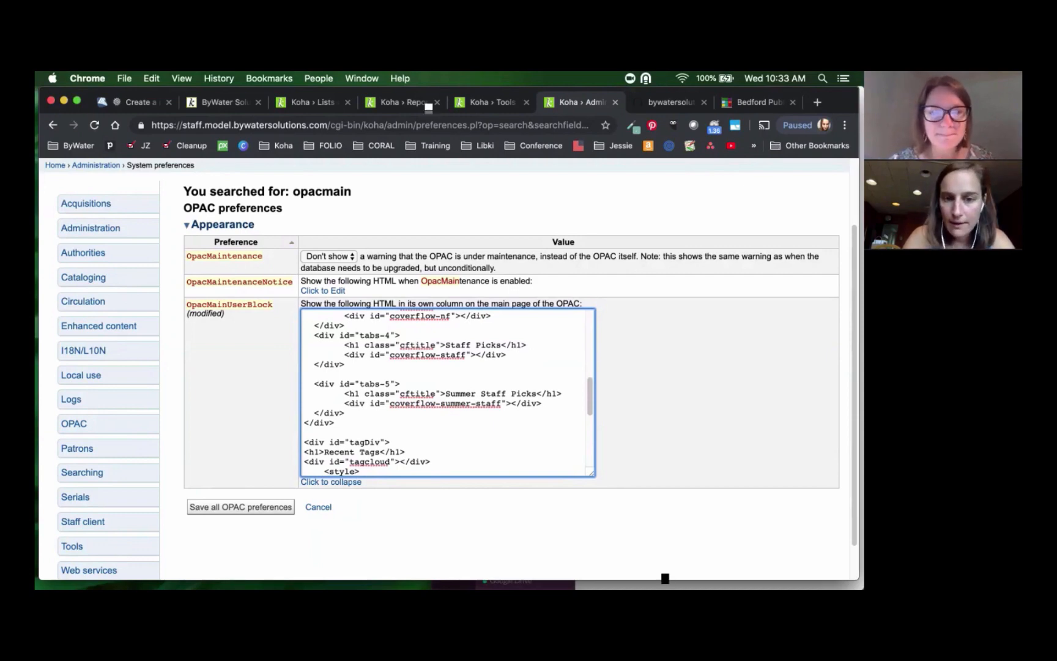
pyautogui.moveTo(314, 383); pyautogui.dragTo(345, 414)
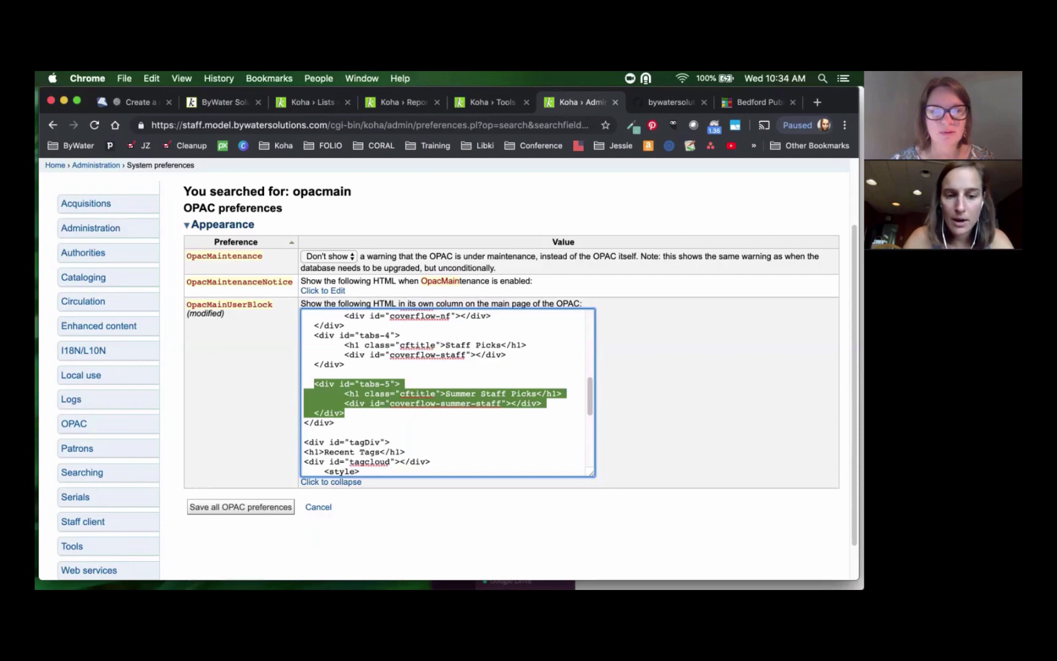
pyautogui.click(241, 506)
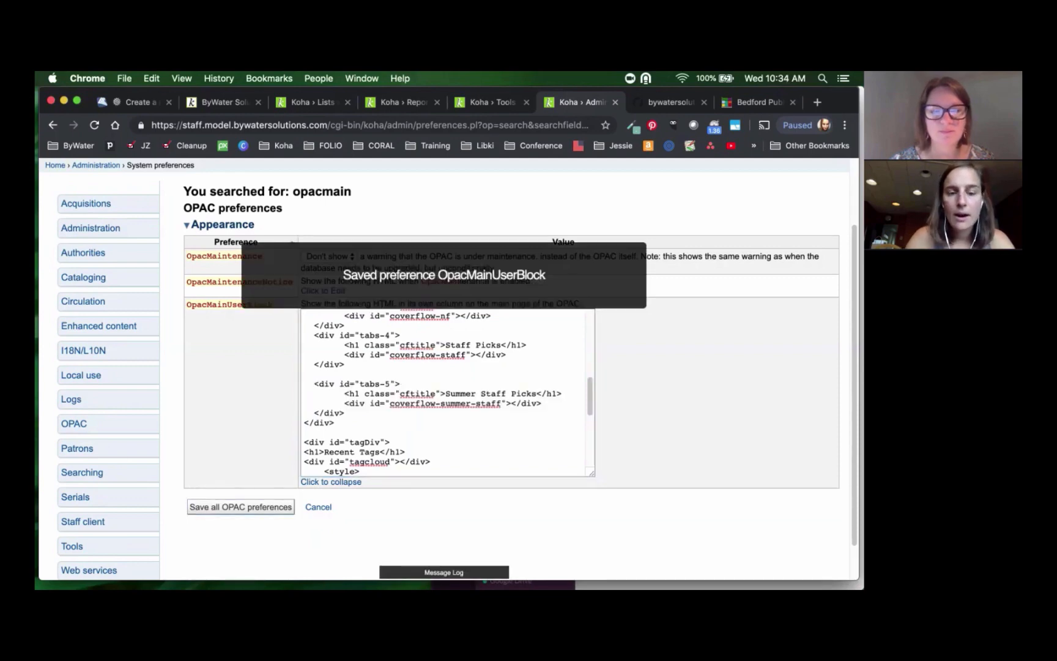
# - Search the system preferences for opacuserjs
pyautogui.scroll(3, 448, 368)
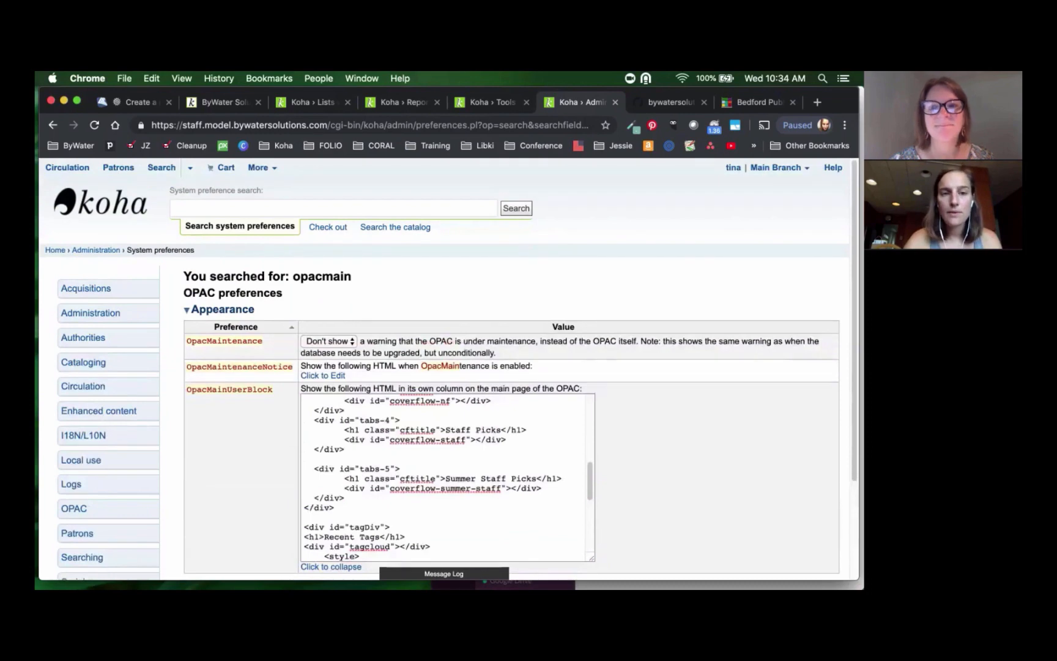
pyautogui.click(334, 208)
pyautogui.write('opa')
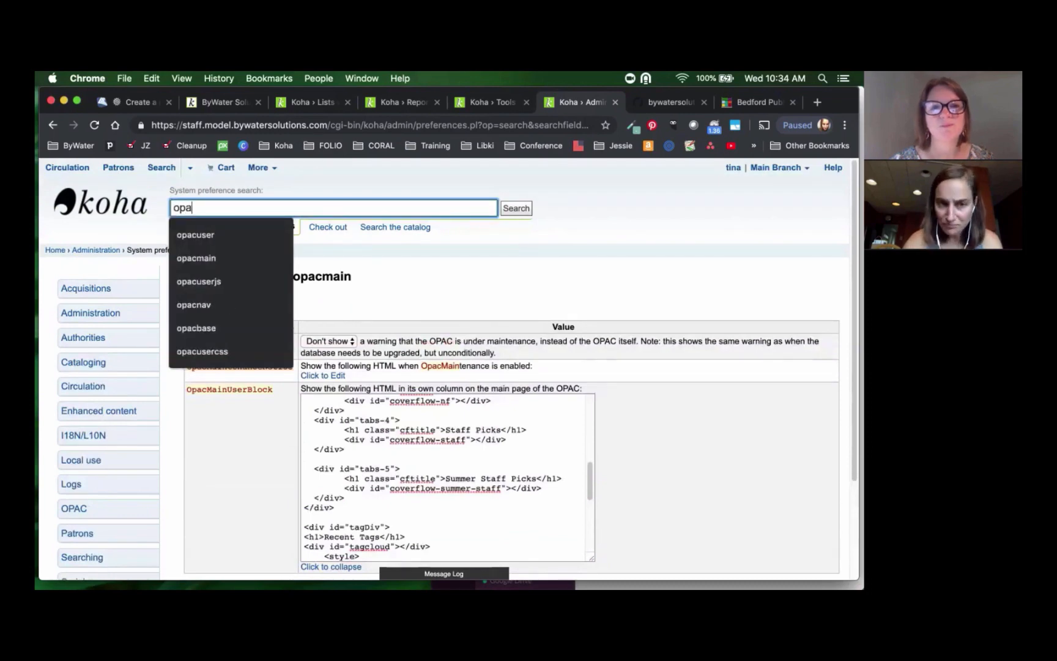
pyautogui.press('Down')
pyautogui.press('Down')
pyautogui.press('Down')
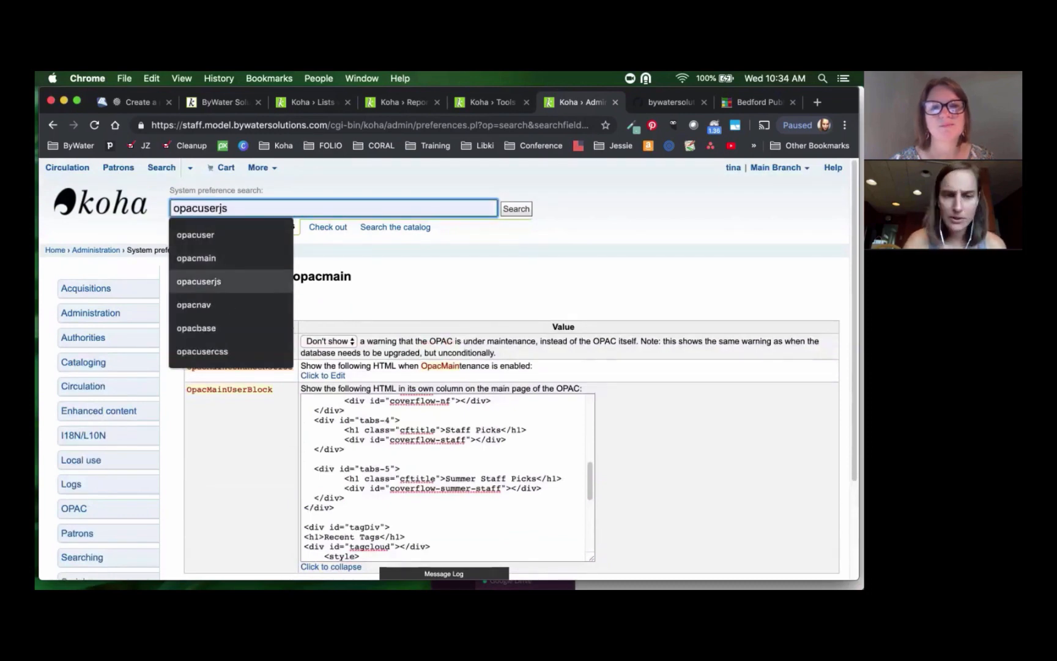
pyautogui.press('Return')
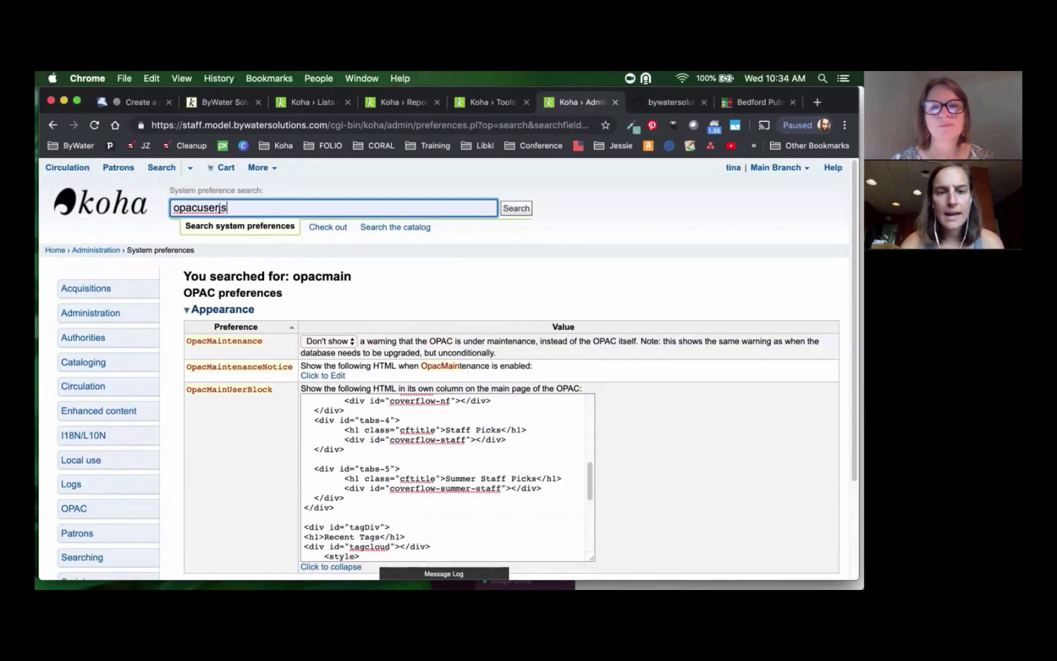
pyautogui.press('Return')
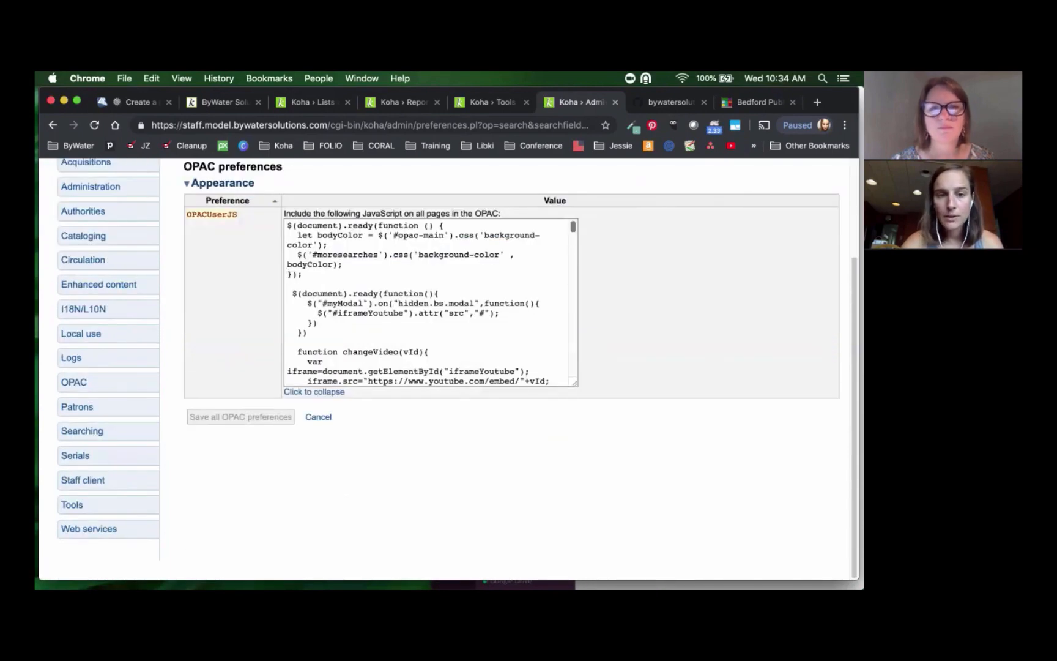
# - Examine the Koha CoverFlow Plugin code block at the end of the OPACUserJS preference, including the coverflow-summer-staff entry
pyautogui.moveTo(573, 227); pyautogui.dragTo(573, 371)
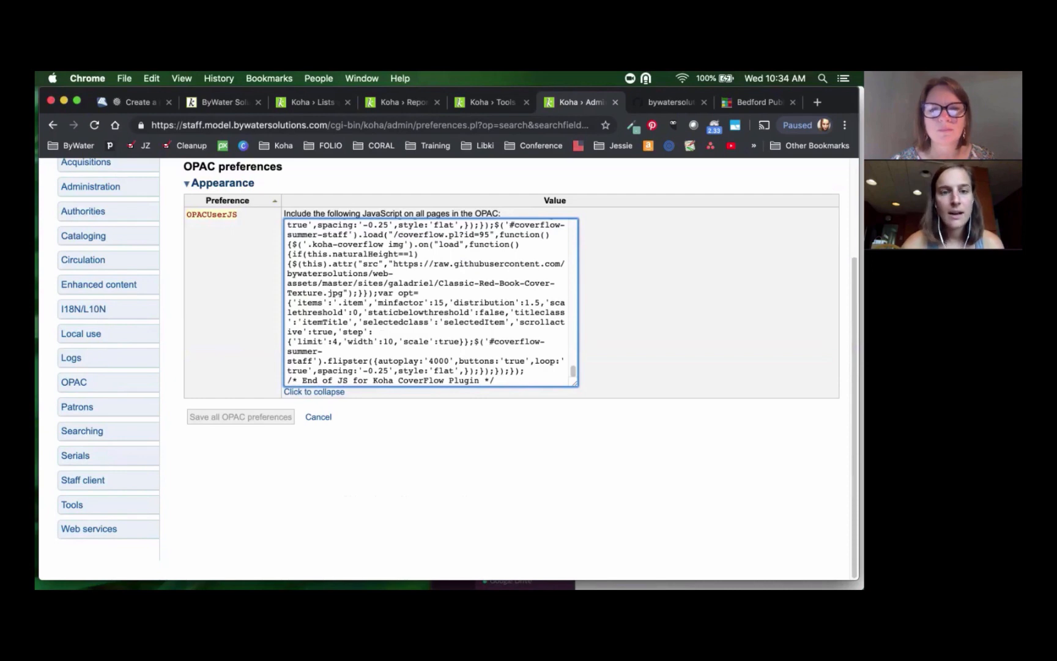
pyautogui.scroll(5, 428, 302)
pyautogui.scroll(10, 430, 303)
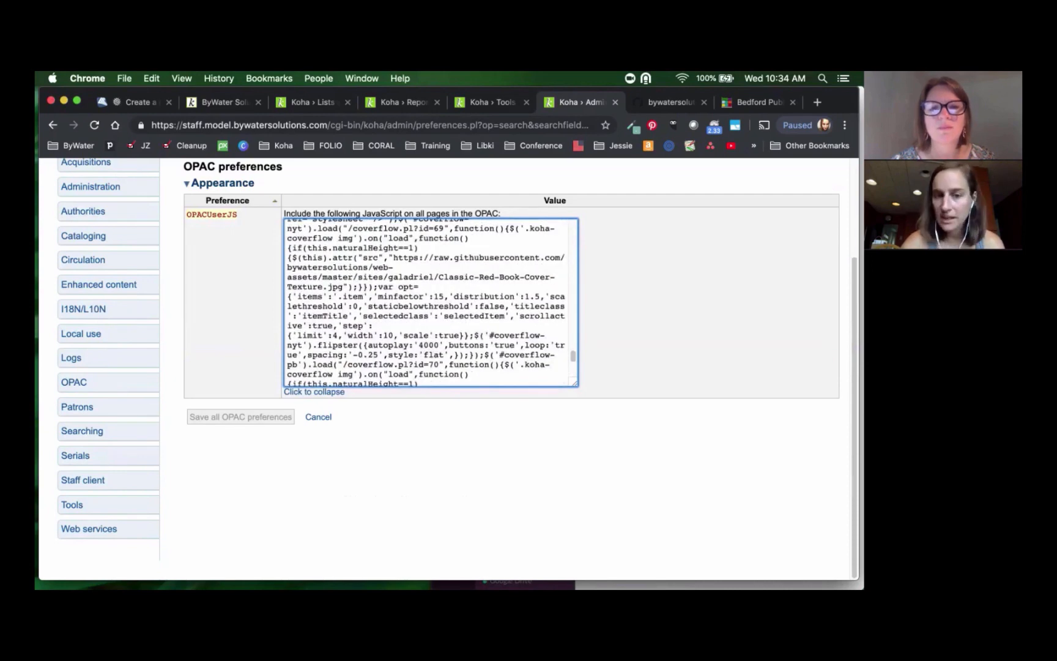
pyautogui.scroll(5, 431, 302)
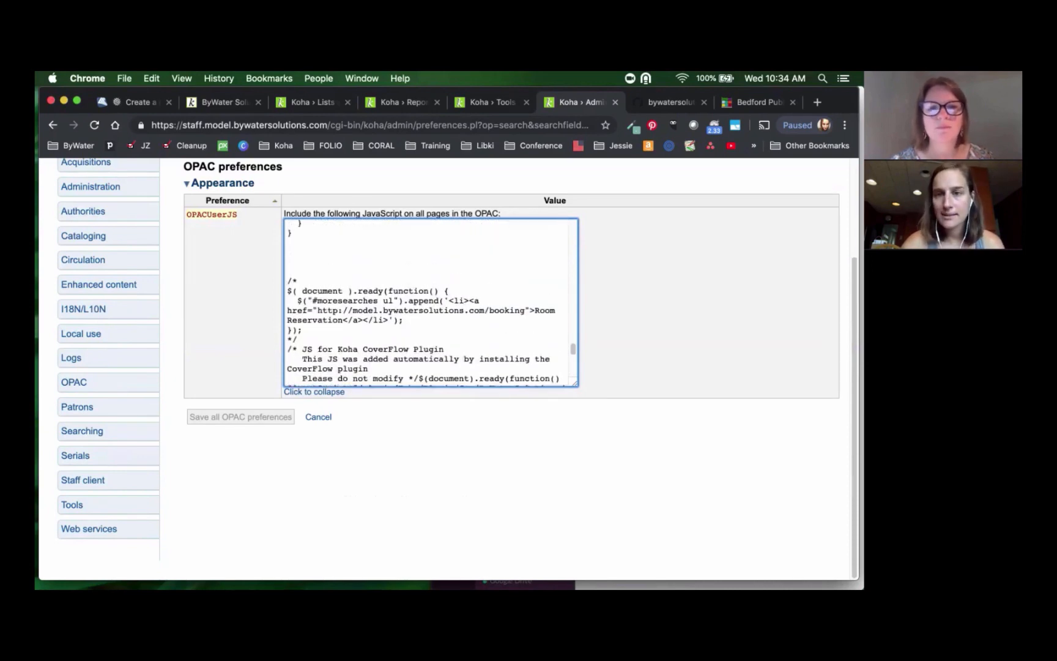
# - Read the koha-plugin-coverflow README on GitHub about report SQL, configuration and generated JavaScript, and return to Koha's system preferences
pyautogui.click(670, 102)
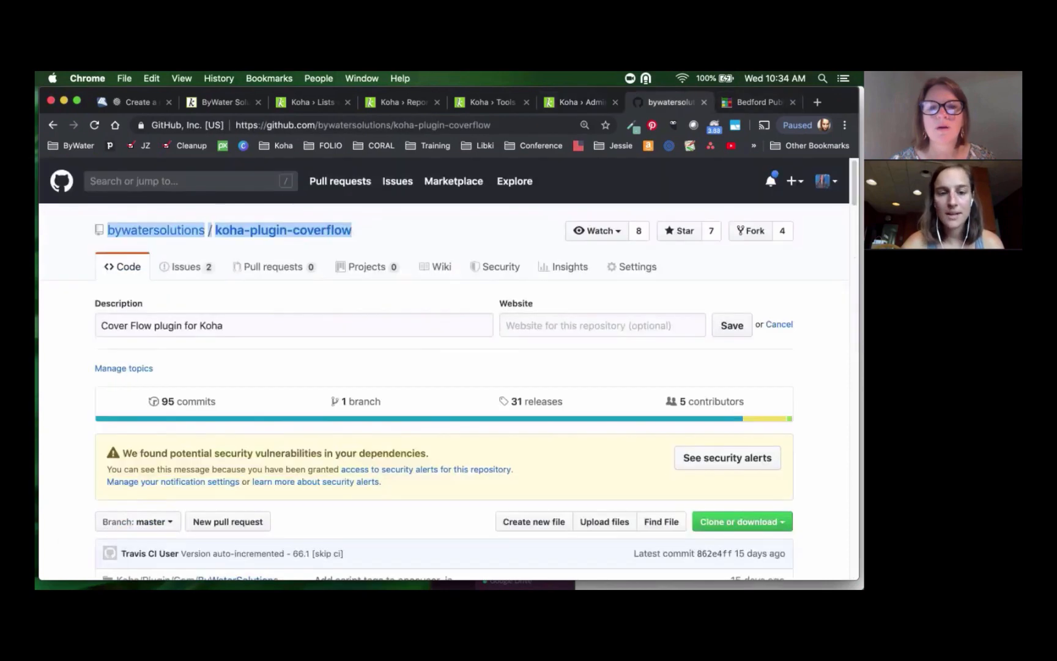
pyautogui.scroll(-15, 447, 367)
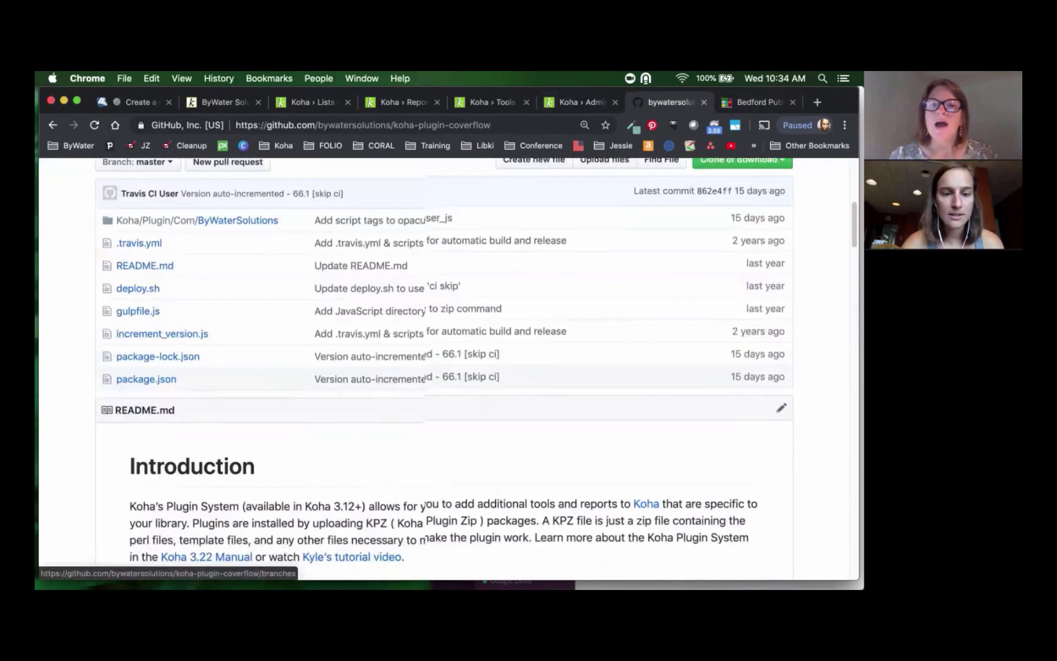
pyautogui.scroll(-12, 447, 367)
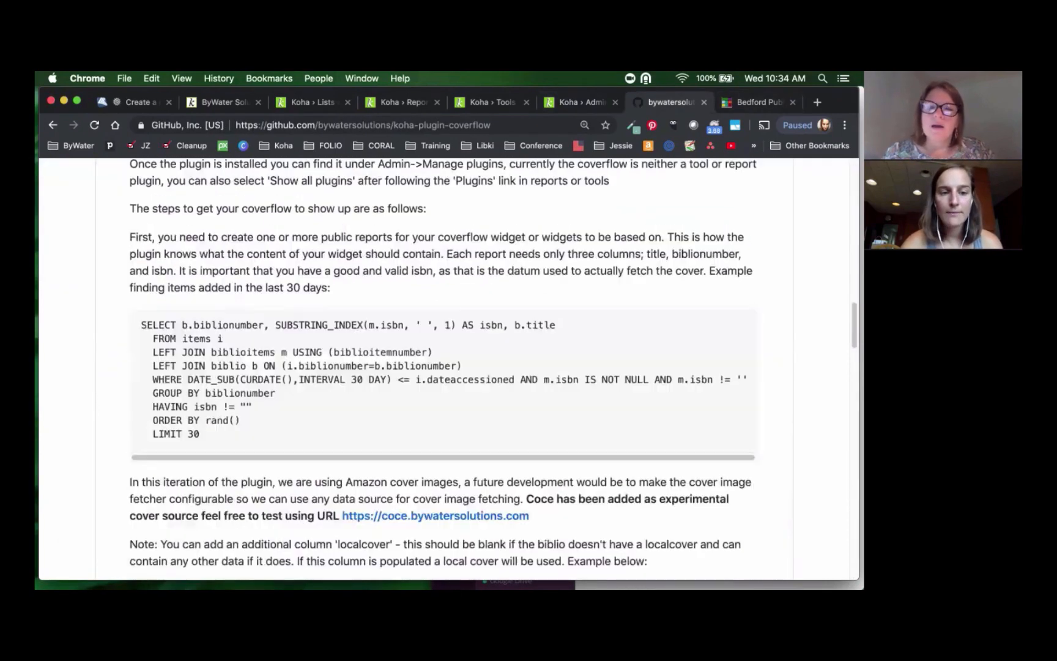
pyautogui.scroll(-1, 447, 367)
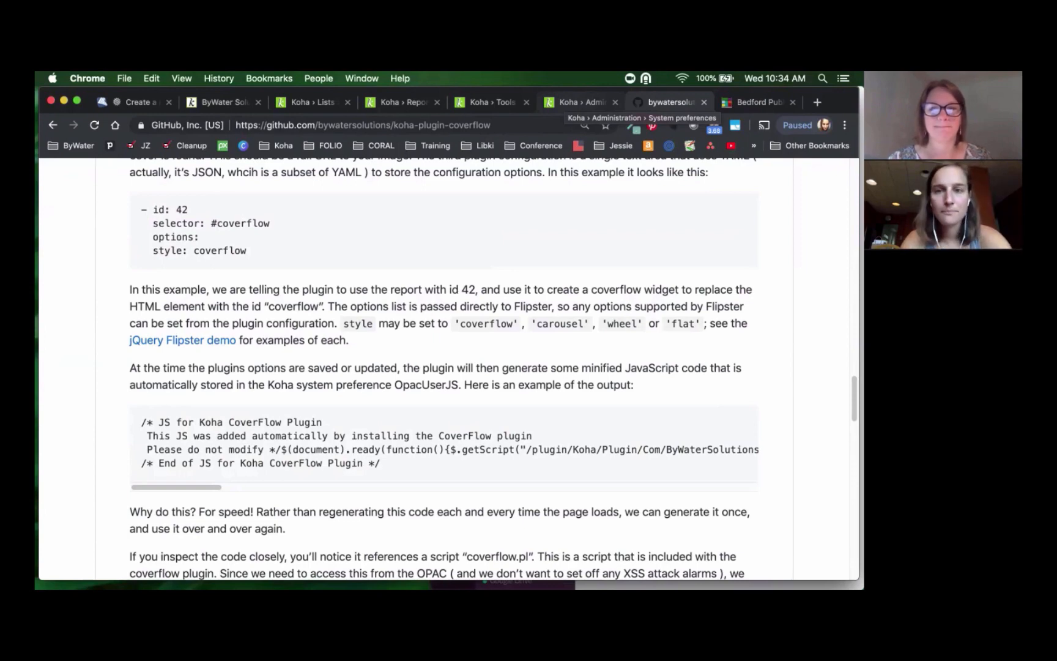
pyautogui.click(575, 102)
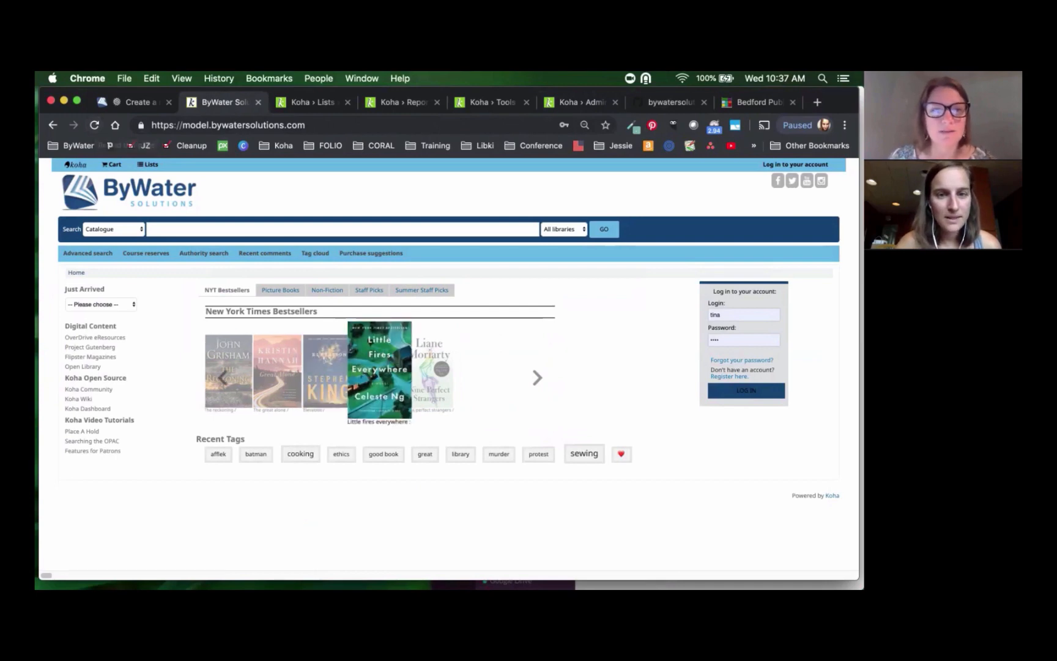
# - View the Summer Staff Picks carousel on the OPAC home page and compare it with the tab markup in OpacMainUserBlock
pyautogui.click(422, 290)
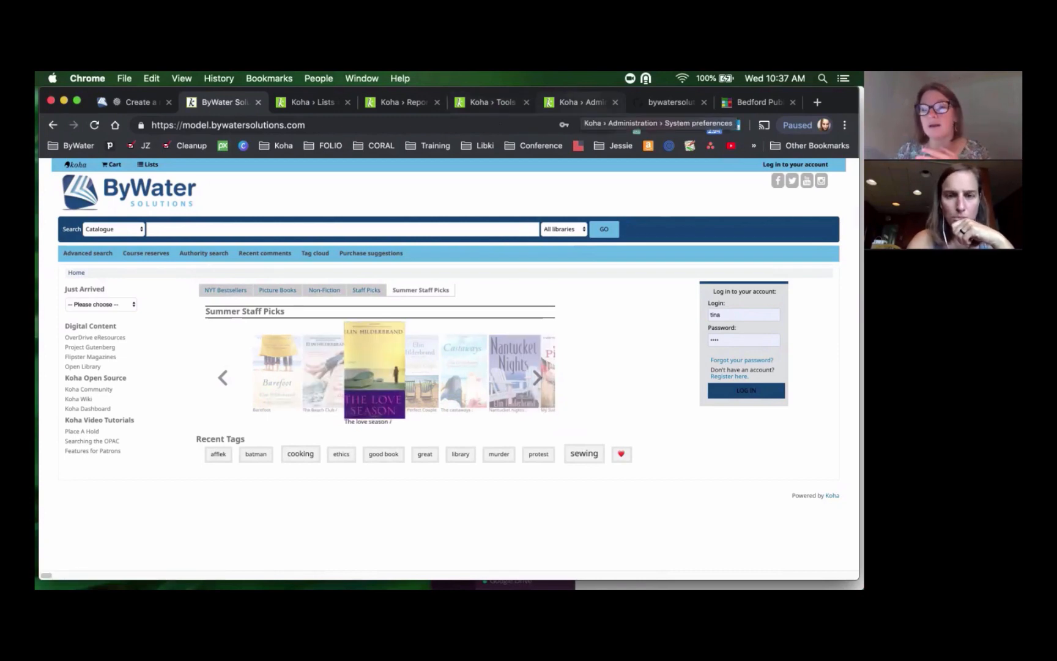
pyautogui.click(574, 102)
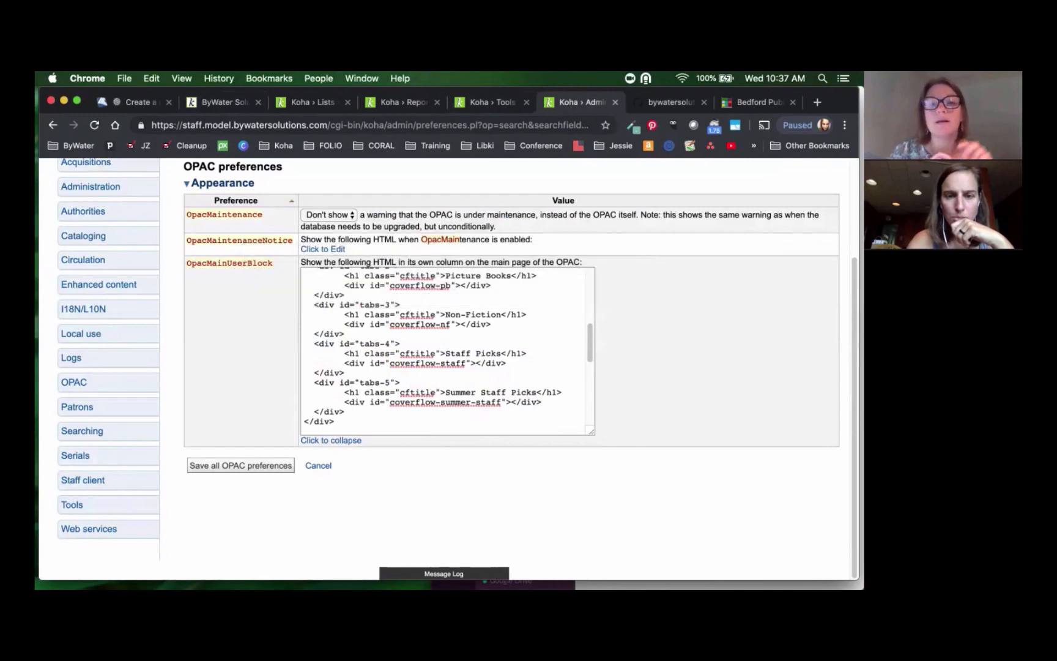
pyautogui.scroll(5, 447, 351)
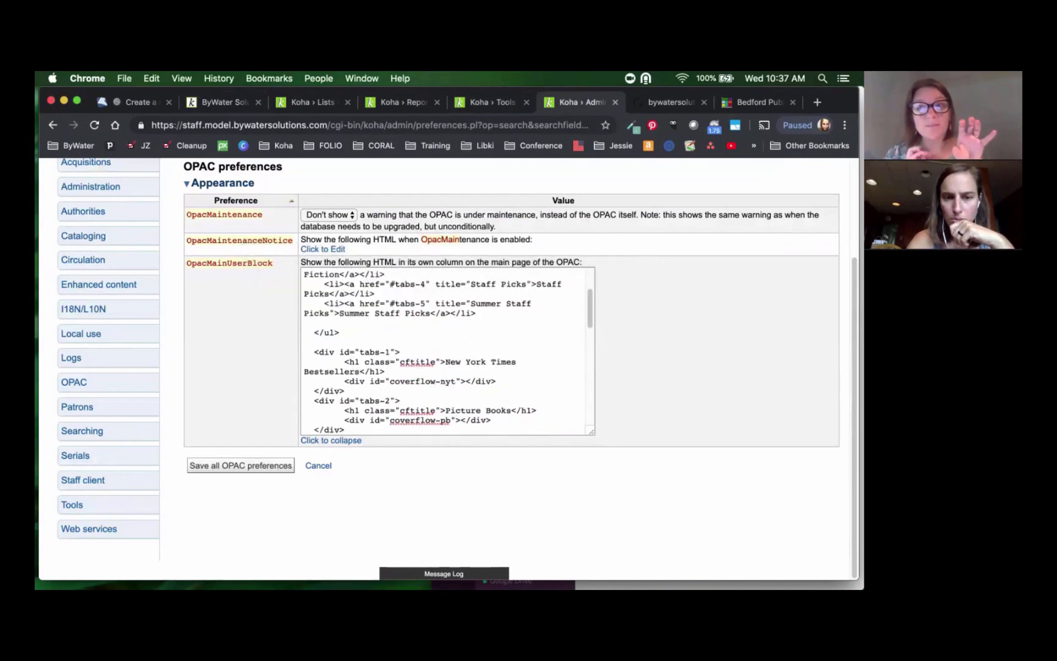
pyautogui.scroll(-2, 446, 351)
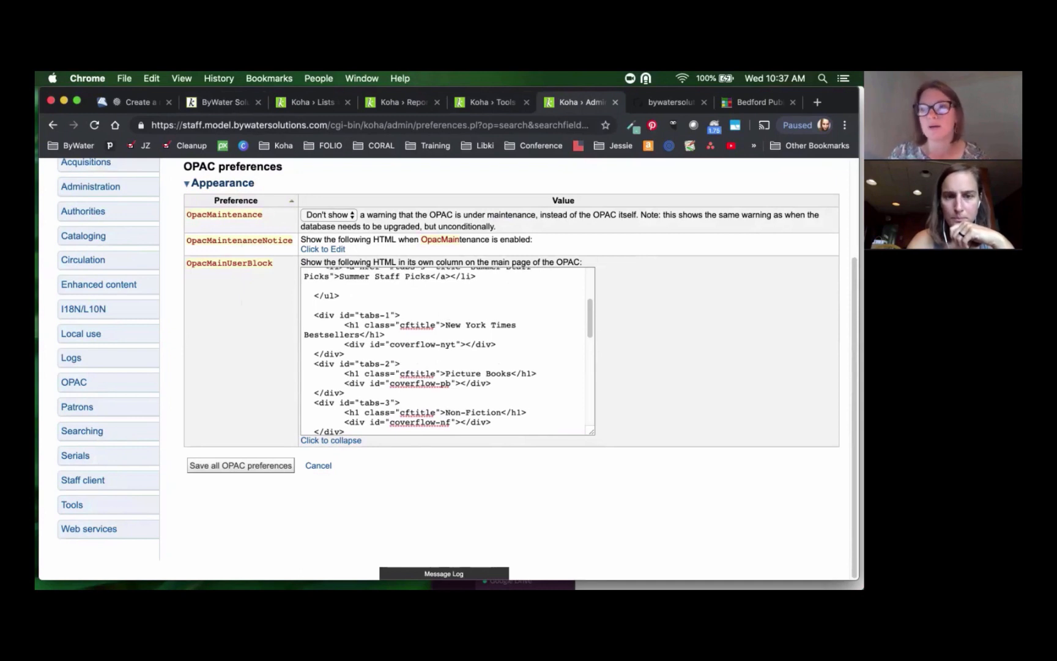
pyautogui.scroll(5, 447, 352)
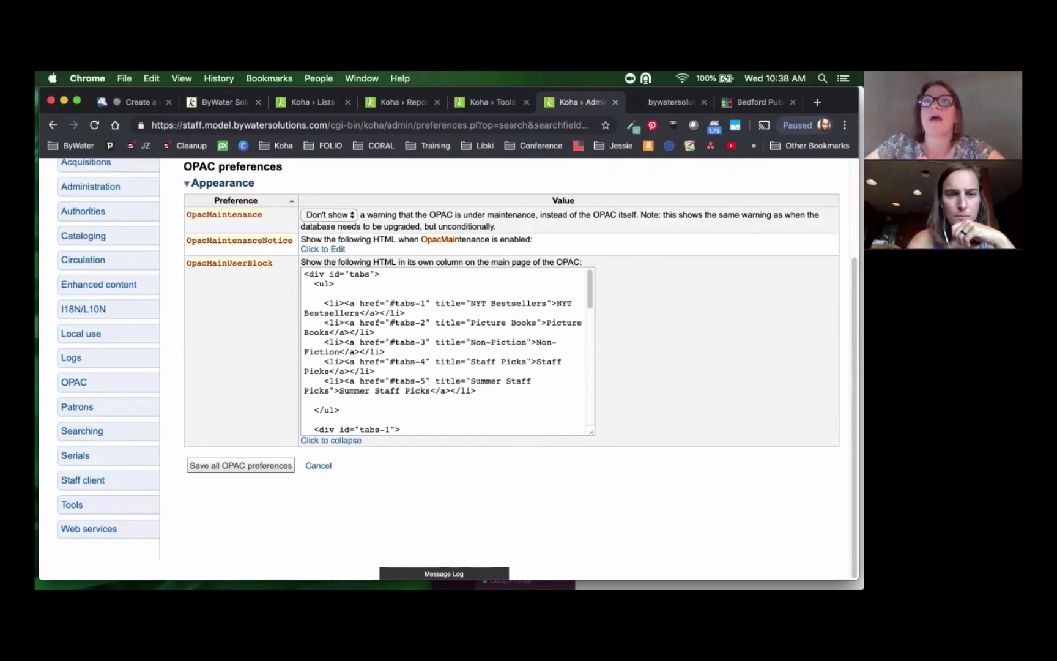
pyautogui.click(223, 102)
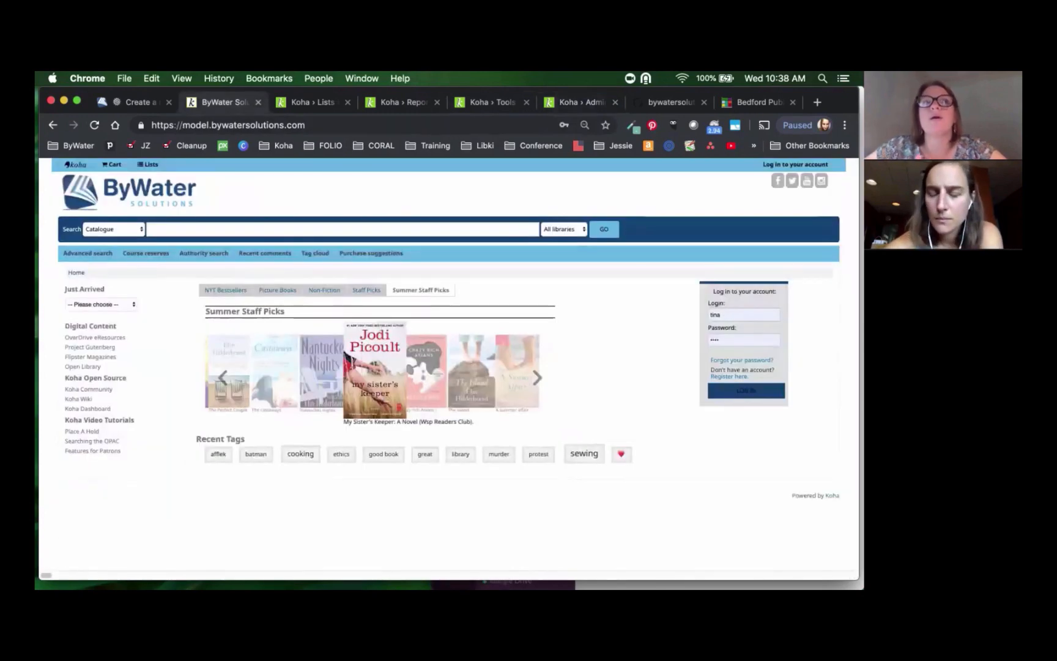